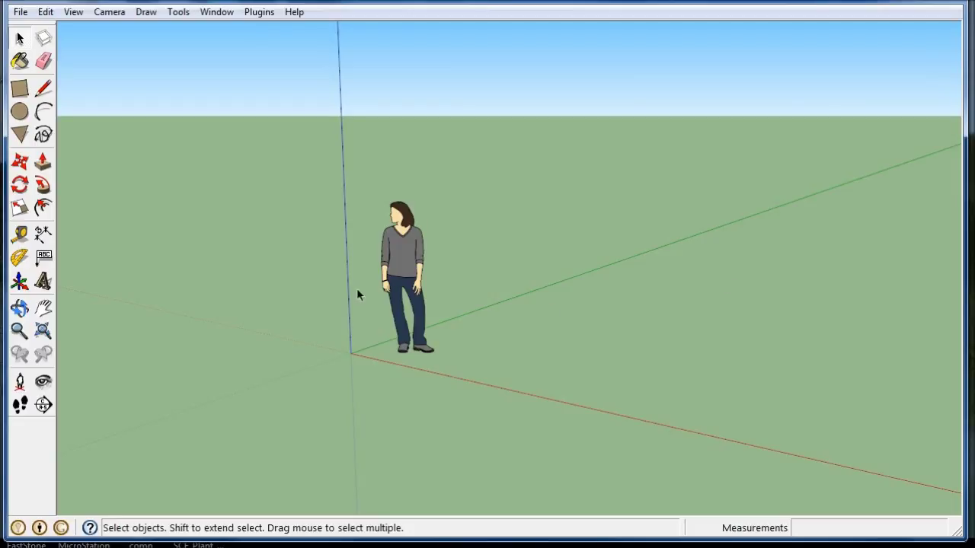
Step: Erase the default standing person figure from the scene
{"action": "left_click", "coordinate": [394, 243]}
{"action": "right_click", "coordinate": [401, 238]}
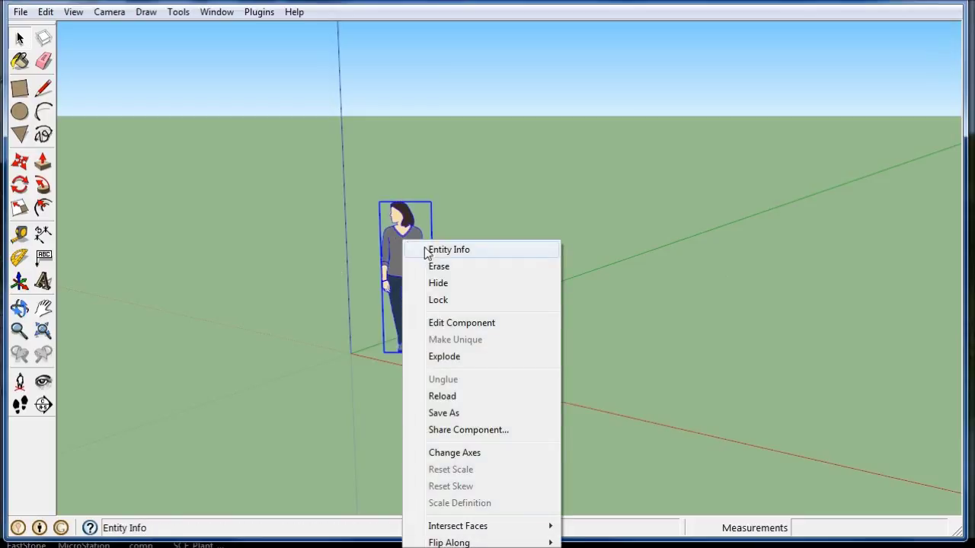
{"action": "left_click", "coordinate": [448, 269]}
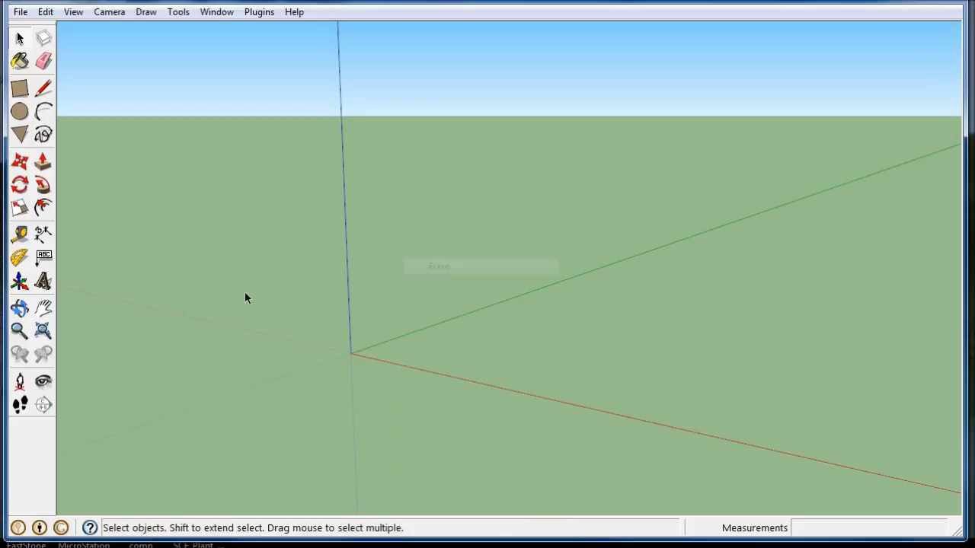
Step: Draw a 48 by 48 rectangle from the origin, then orbit to view it
{"action": "left_click", "coordinate": [20, 89]}
{"action": "left_click", "coordinate": [358, 353]}
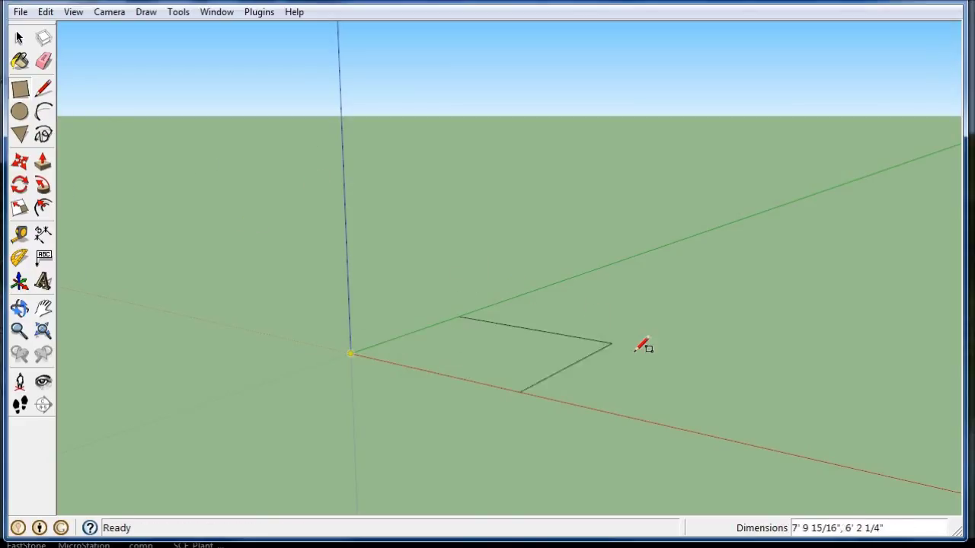
{"action": "type", "text": "48,48"}
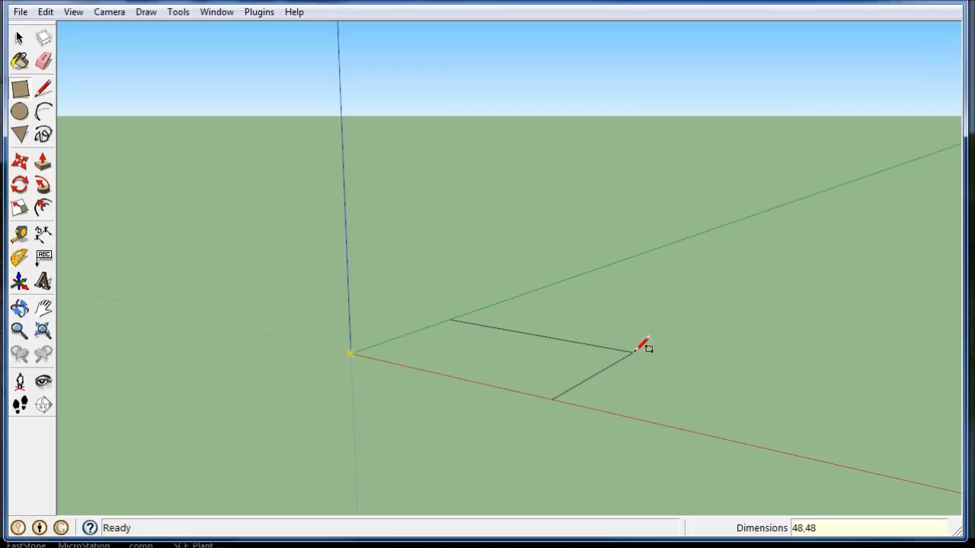
{"action": "key", "text": "Return"}
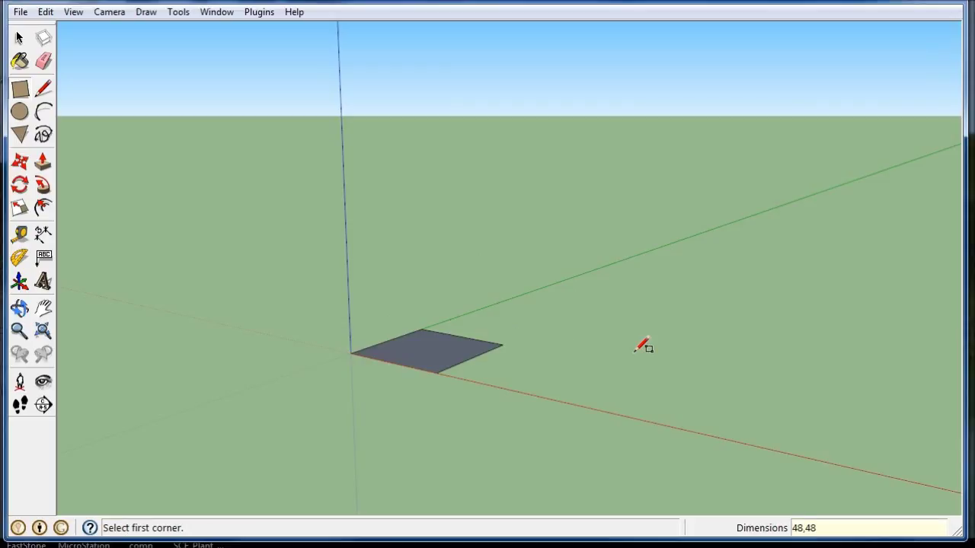
{"action": "mouse_move", "coordinate": [459, 407]}
{"action": "middle_mouse_down"}
{"action": "mouse_move", "coordinate": [581, 305]}
{"action": "mouse_move", "coordinate": [238, 152]}
{"action": "middle_mouse_up"}
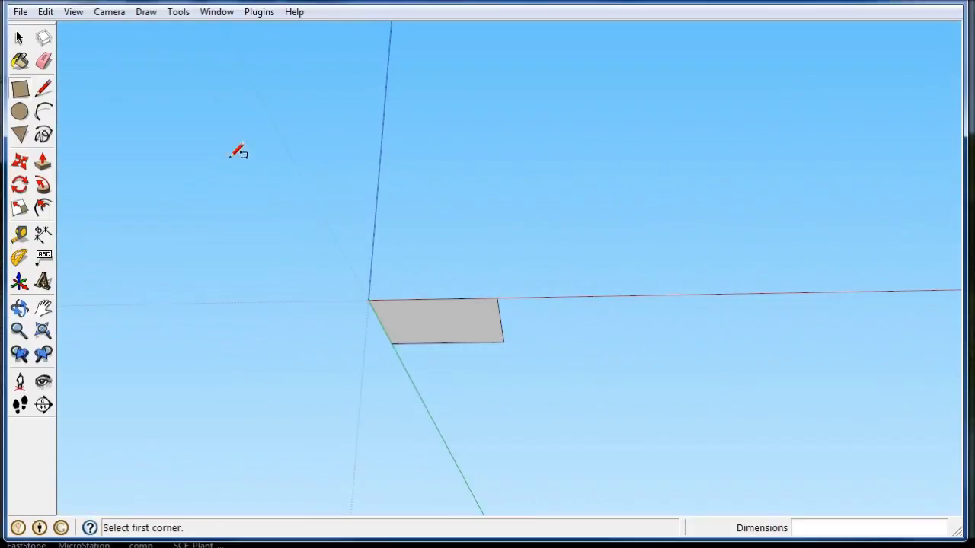
Step: Push/pull the 48 by 48 face up 2' into a box and view it from above
{"action": "left_click", "coordinate": [42, 161]}
{"action": "left_click_drag", "start_coordinate": [435, 326], "coordinate": [448, 400]}
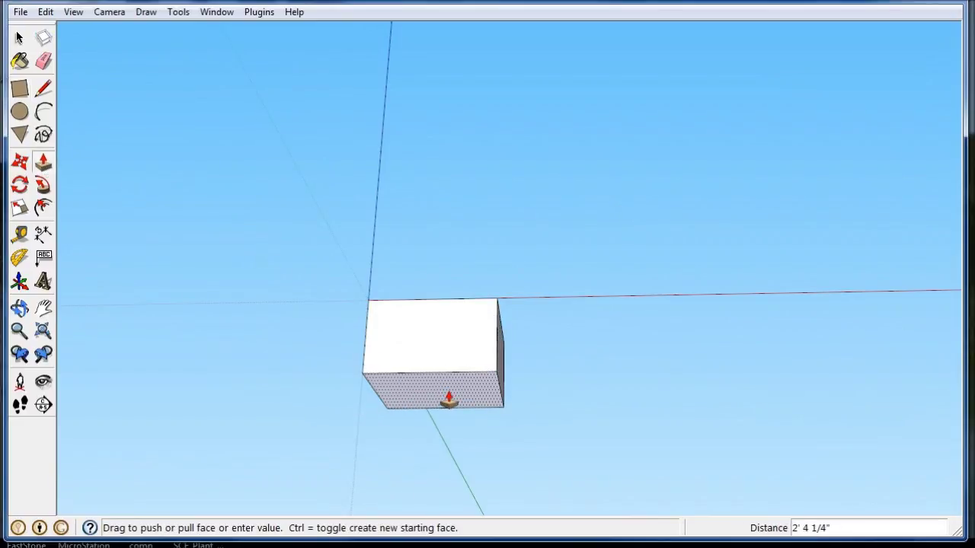
{"action": "key", "text": "Return"}
{"action": "middle_click_drag", "start_coordinate": [457, 282], "coordinate": [398, 515]}
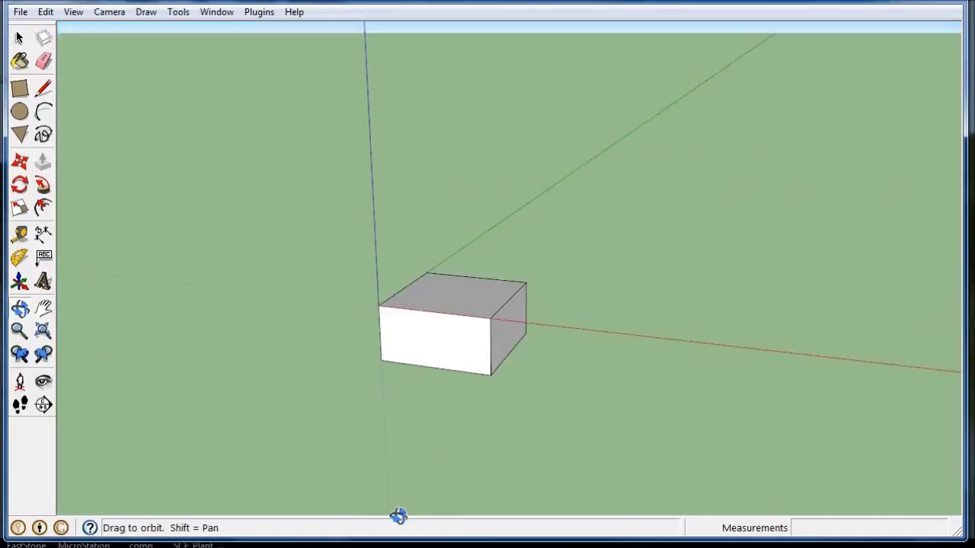
{"action": "scroll", "coordinate": [490, 326], "scroll_direction": "up", "scroll_amount": 2}
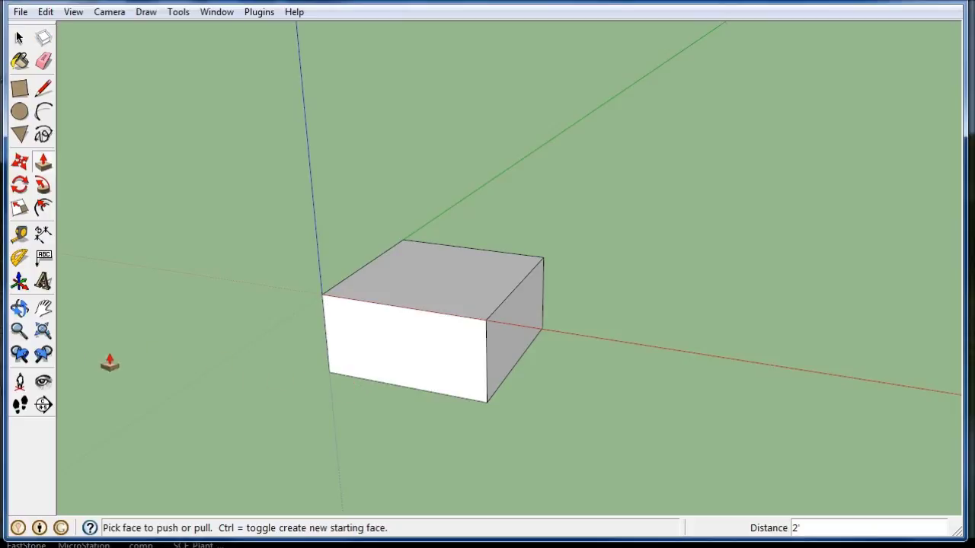
{"action": "middle_click_drag", "start_coordinate": [556, 408], "coordinate": [483, 452]}
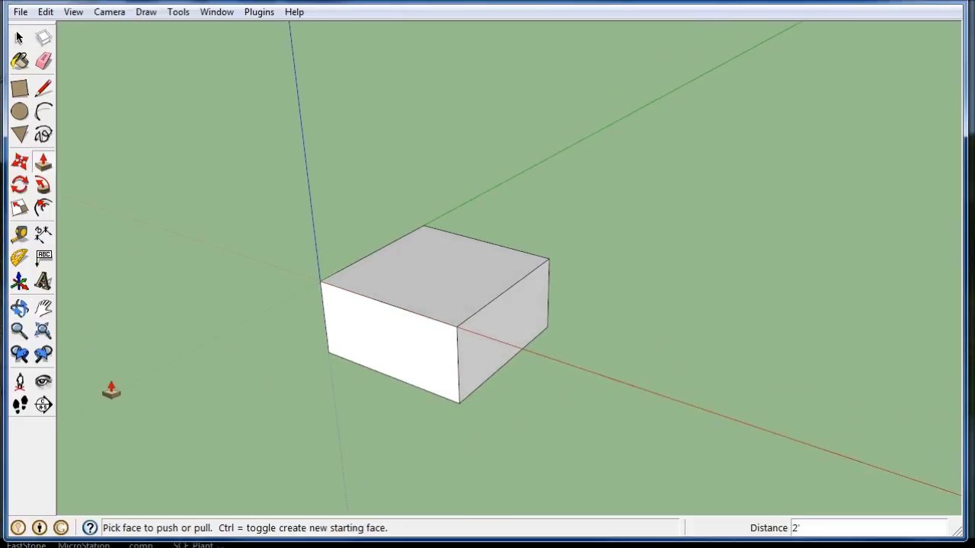
Step: Offset the box's top face inward to create a smaller inset square
{"action": "left_click", "coordinate": [44, 208]}
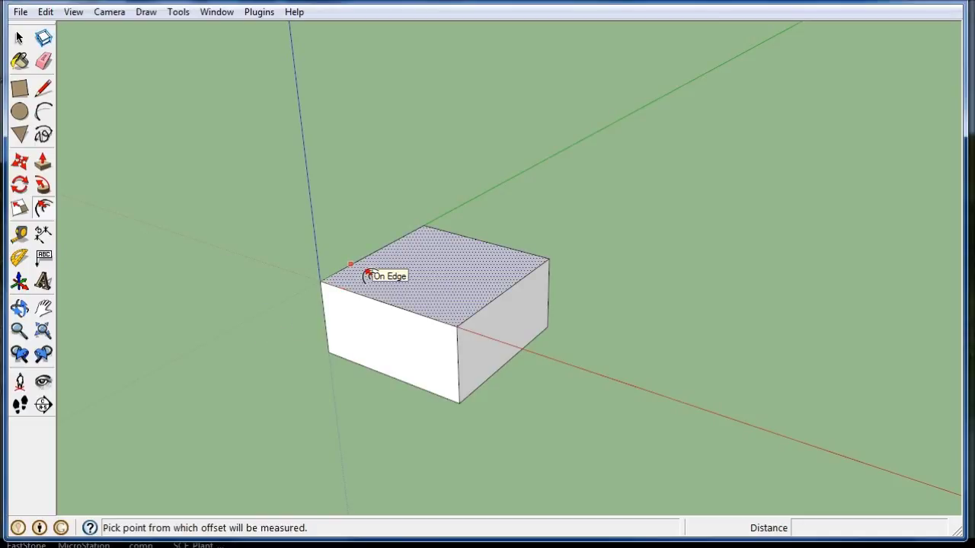
{"action": "left_click", "coordinate": [408, 268]}
{"action": "type", "text": "15"}
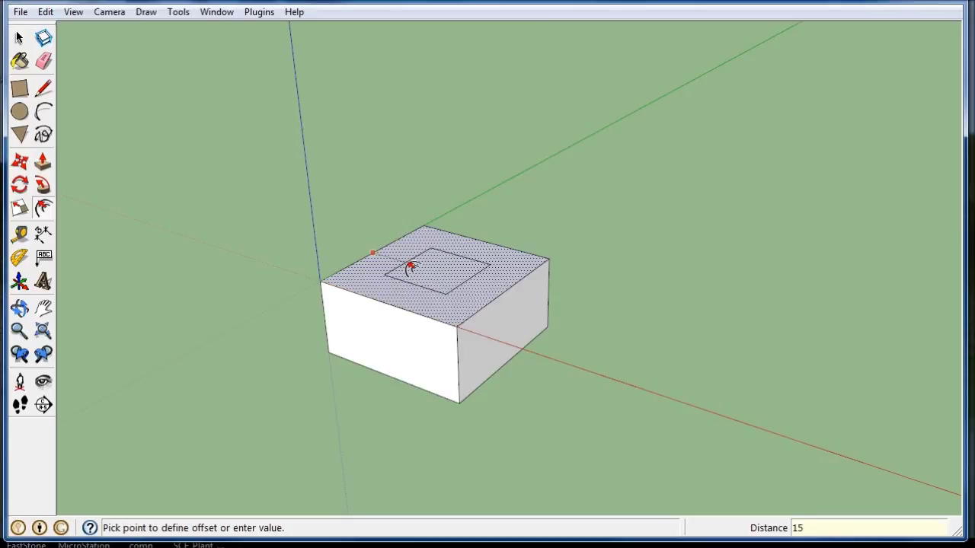
{"action": "key", "text": "Return"}
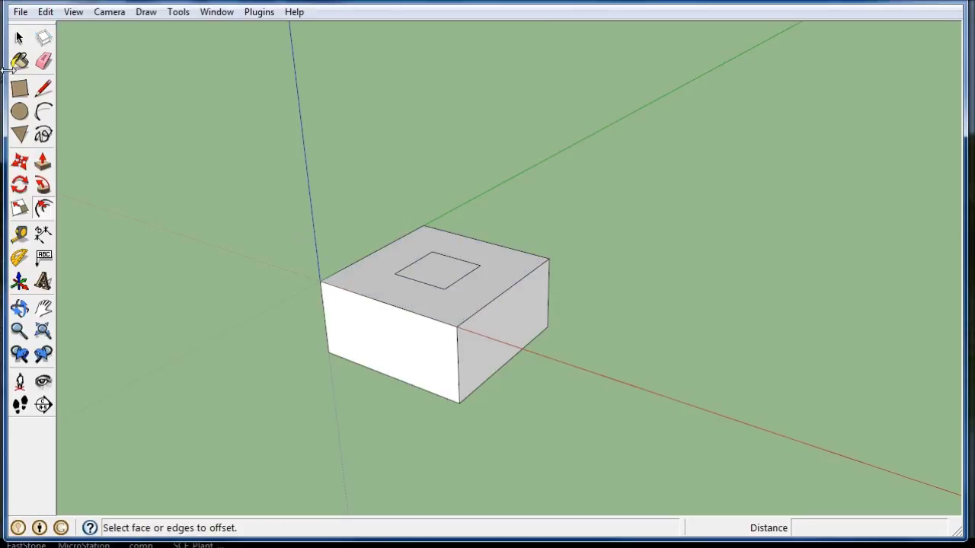
{"action": "left_click", "coordinate": [19, 38]}
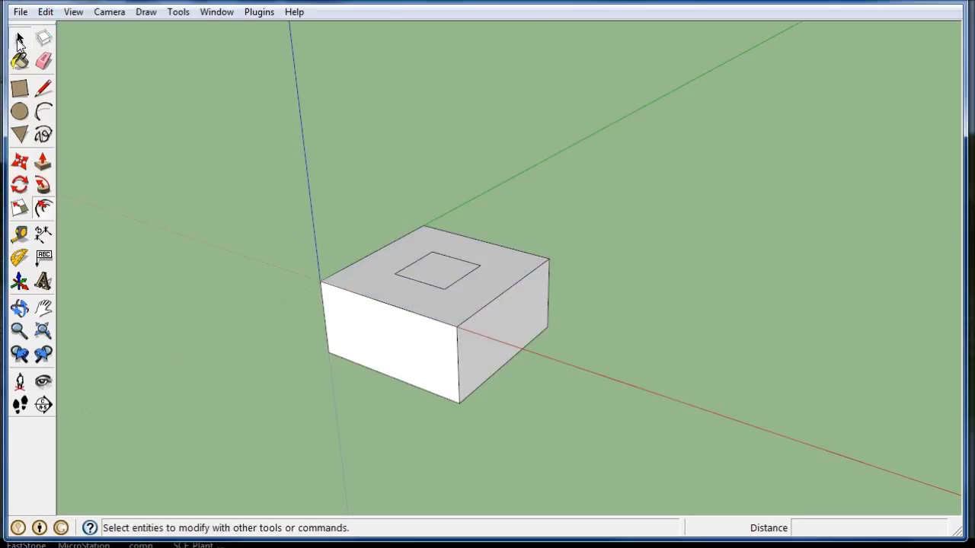
Step: Dimension the inset square's edge, placing the 1'6" measurement above the box
{"action": "left_click", "coordinate": [42, 234]}
{"action": "left_click", "coordinate": [395, 275]}
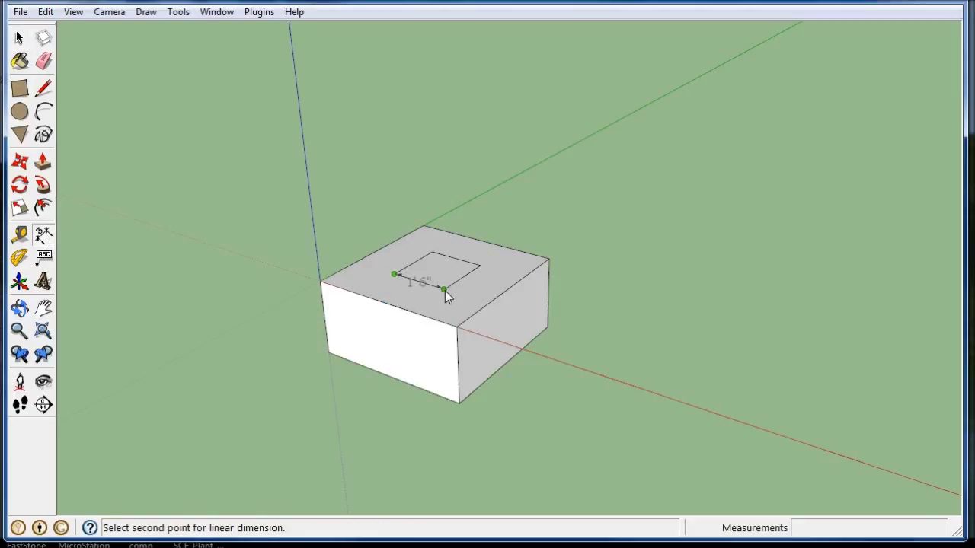
{"action": "left_click", "coordinate": [444, 289]}
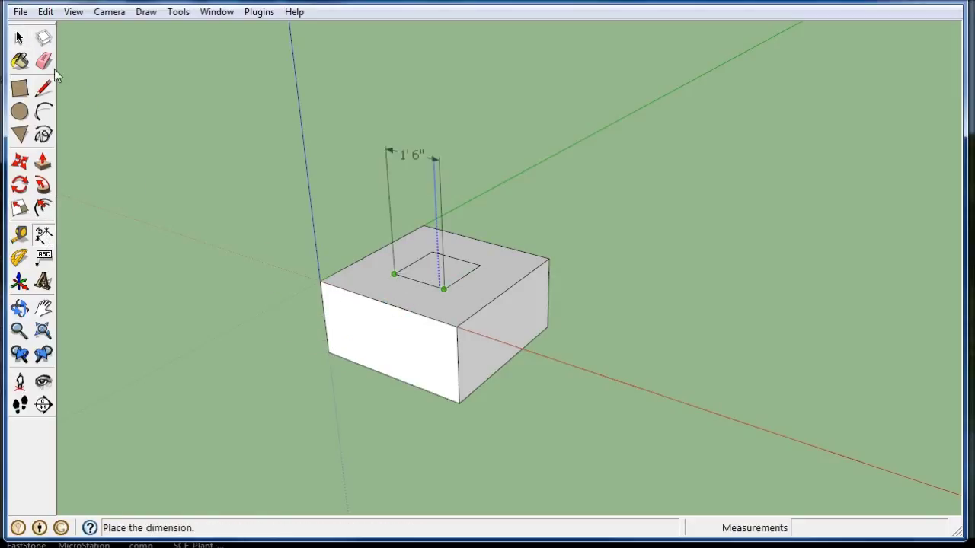
{"action": "left_click", "coordinate": [20, 37]}
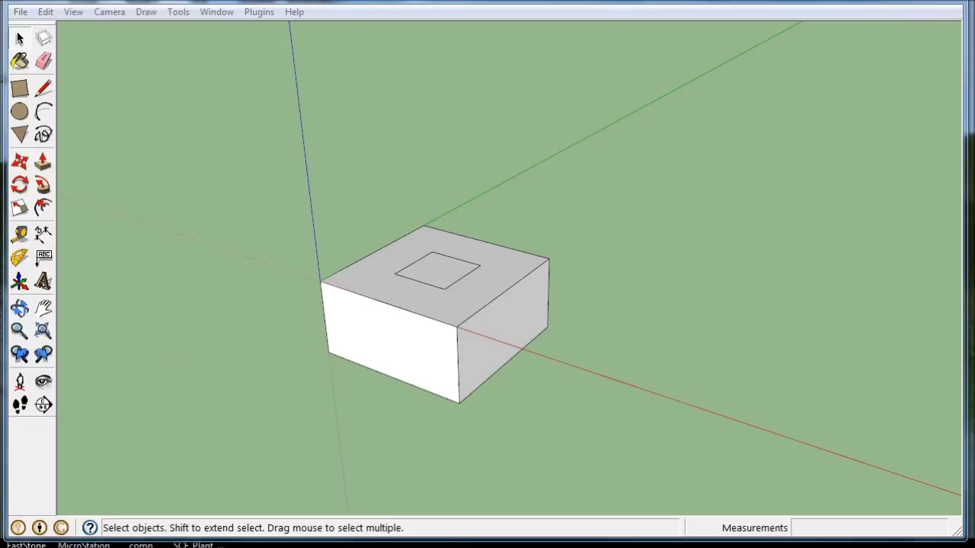
Step: Pull the inset square up 22' into a column, then window-select column and footing
{"action": "left_click", "coordinate": [43, 161]}
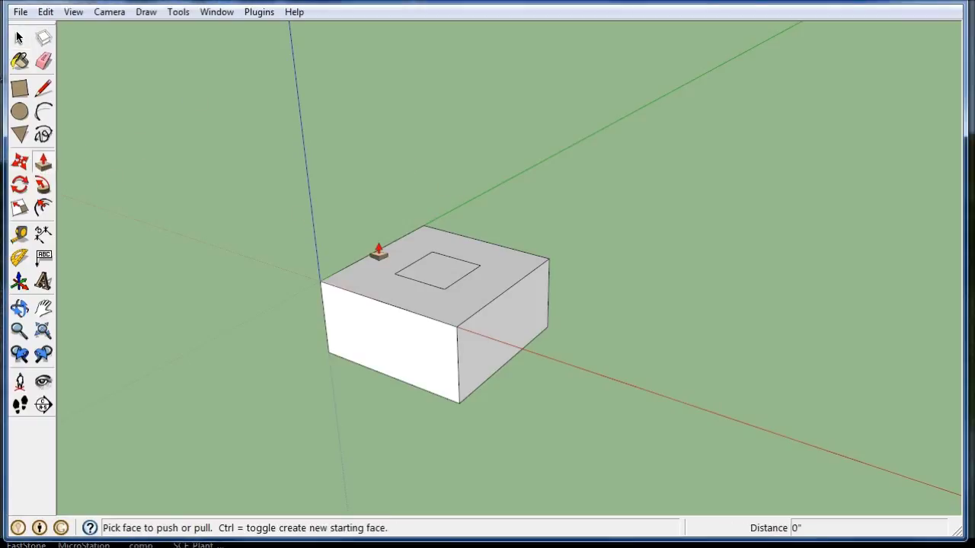
{"action": "left_click_drag", "start_coordinate": [441, 276], "coordinate": [415, 128]}
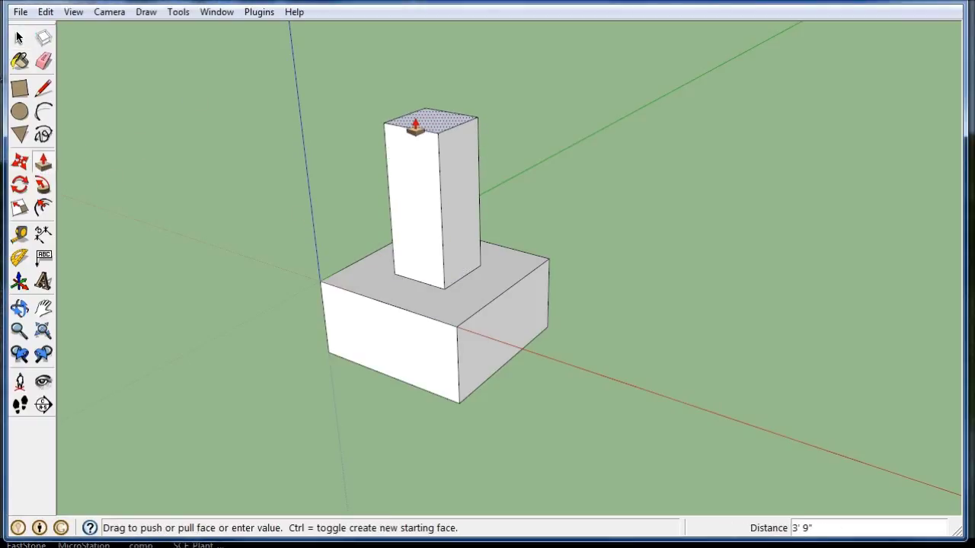
{"action": "key", "text": "Return"}
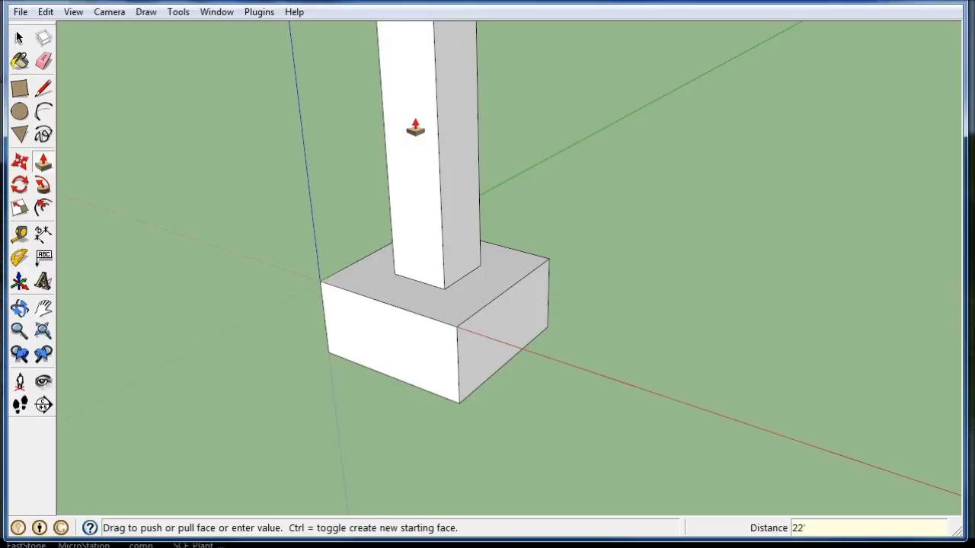
{"action": "left_click", "coordinate": [20, 37]}
{"action": "scroll", "coordinate": [492, 363], "scroll_direction": "down", "scroll_amount": 1}
{"action": "scroll", "coordinate": [492, 363], "scroll_direction": "down", "scroll_amount": 2}
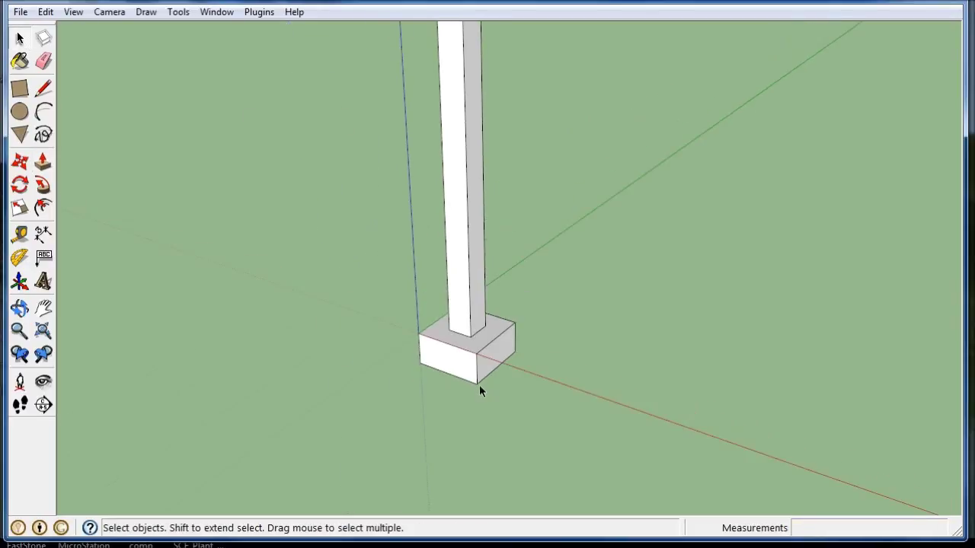
{"action": "scroll", "coordinate": [479, 384], "scroll_direction": "down", "scroll_amount": 2}
{"action": "mouse_move", "coordinate": [466, 399]}
{"action": "middle_mouse_down"}
{"action": "mouse_move", "coordinate": [635, 416]}
{"action": "mouse_move", "coordinate": [682, 318]}
{"action": "mouse_move", "coordinate": [656, 323]}
{"action": "middle_mouse_up"}
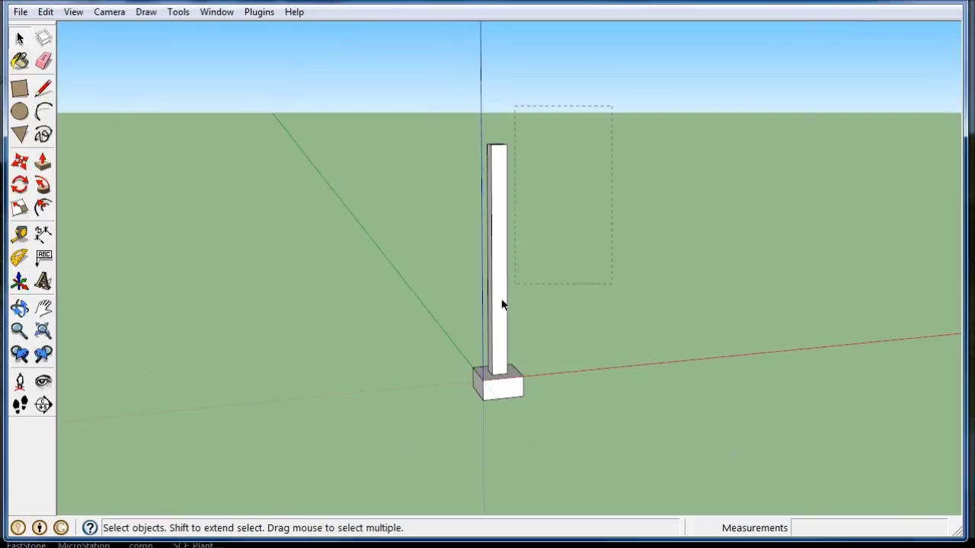
{"action": "left_click_drag", "start_coordinate": [502, 305], "coordinate": [388, 469]}
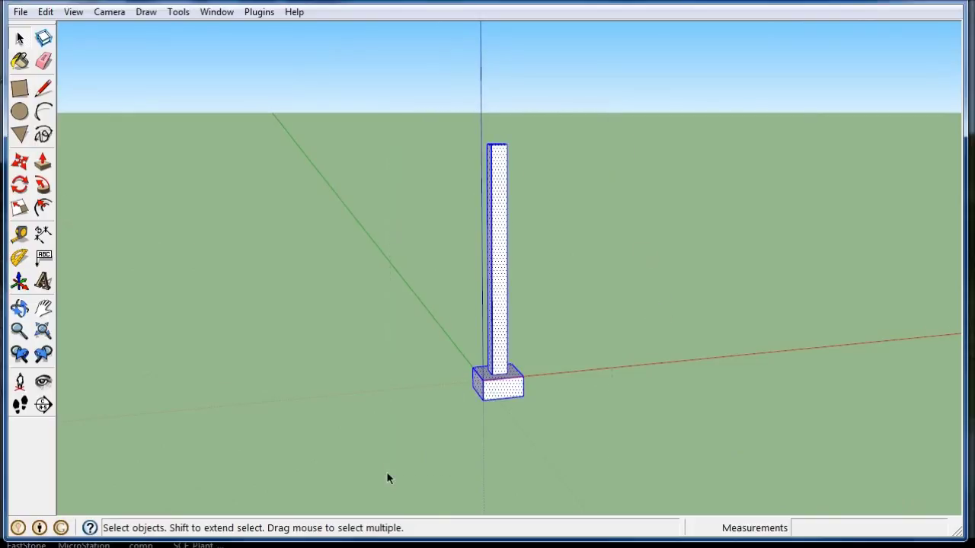
Step: Make the selected column and footing into a component named 'column'
{"action": "right_click", "coordinate": [502, 247]}
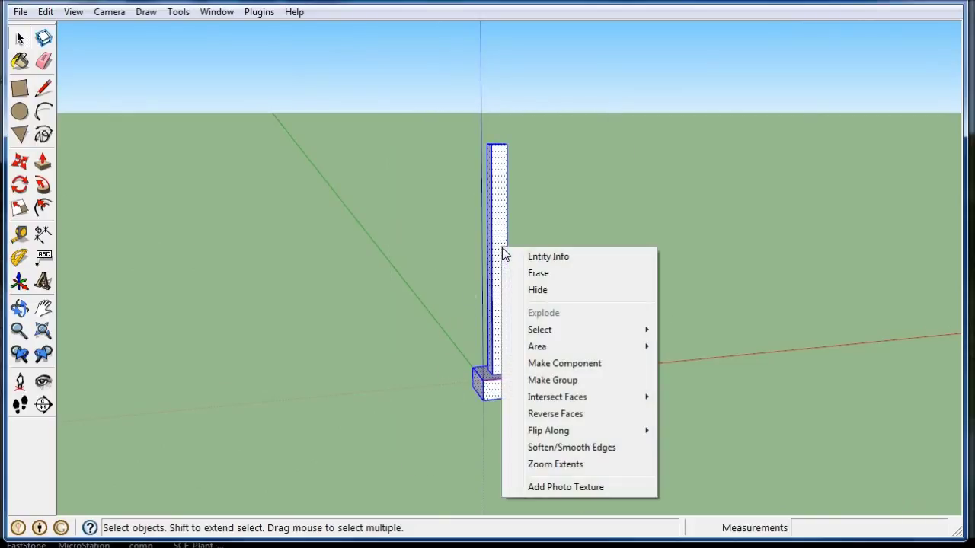
{"action": "left_click", "coordinate": [551, 364]}
{"action": "left_click_drag", "start_coordinate": [280, 120], "coordinate": [295, 108]}
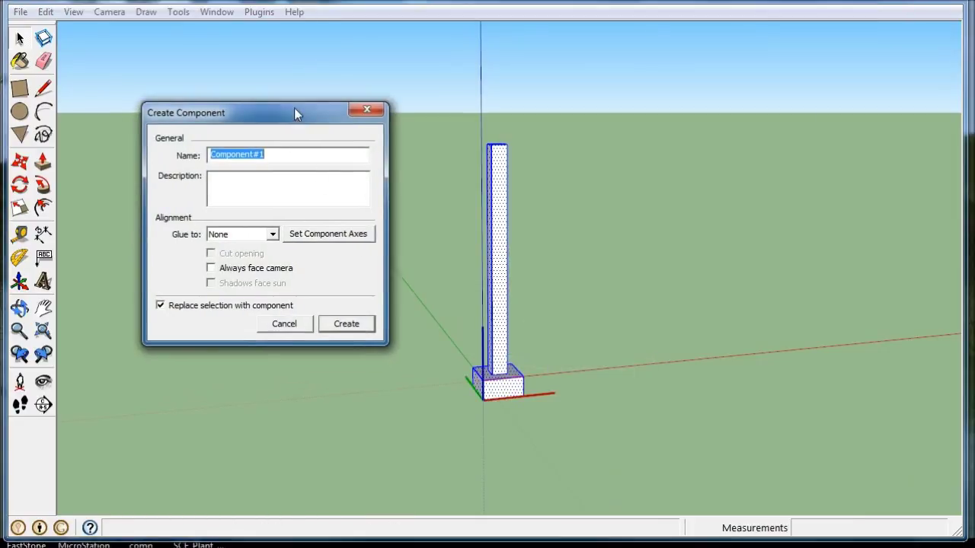
{"action": "type", "text": "col"}
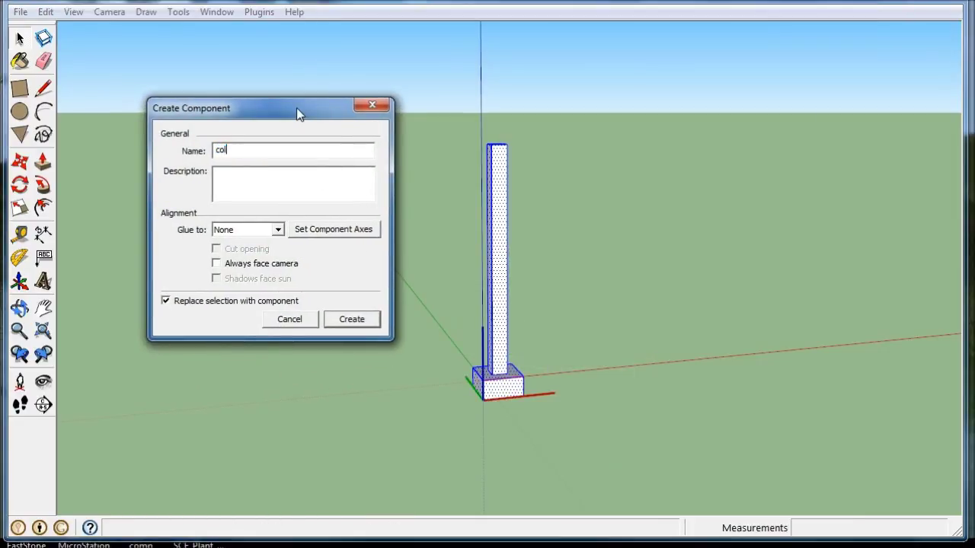
{"action": "type", "text": "umn"}
{"action": "left_click", "coordinate": [353, 320]}
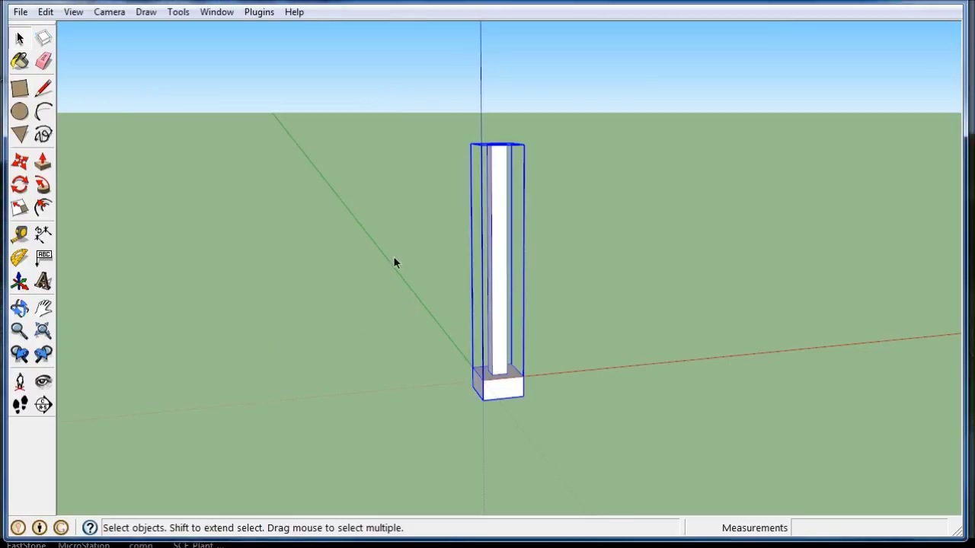
{"action": "mouse_move", "coordinate": [395, 262]}
{"action": "middle_mouse_down"}
{"action": "mouse_move", "coordinate": [571, 372]}
{"action": "mouse_move", "coordinate": [501, 195]}
{"action": "middle_mouse_up"}
{"action": "scroll", "coordinate": [515, 286], "scroll_direction": "up", "scroll_amount": 2}
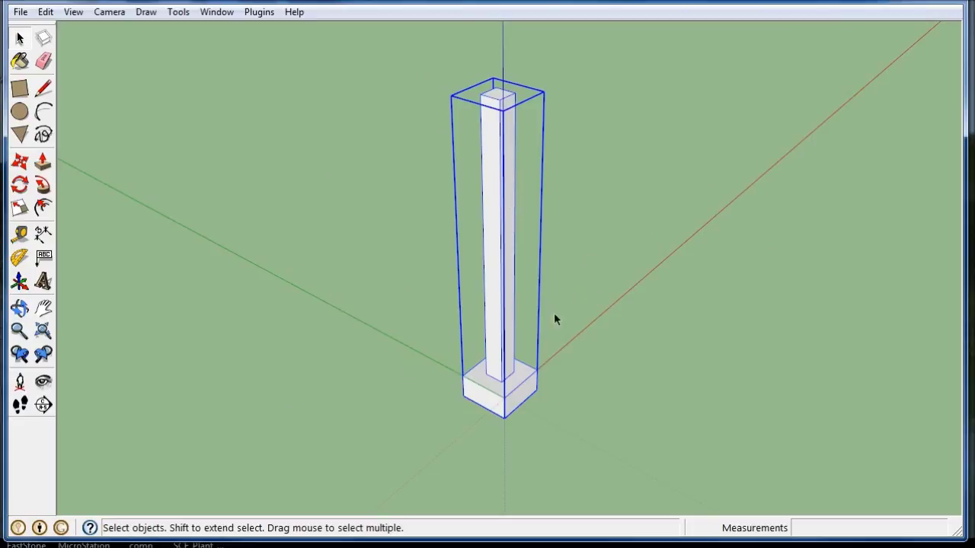
{"action": "scroll", "coordinate": [553, 313], "scroll_direction": "down", "scroll_amount": 1}
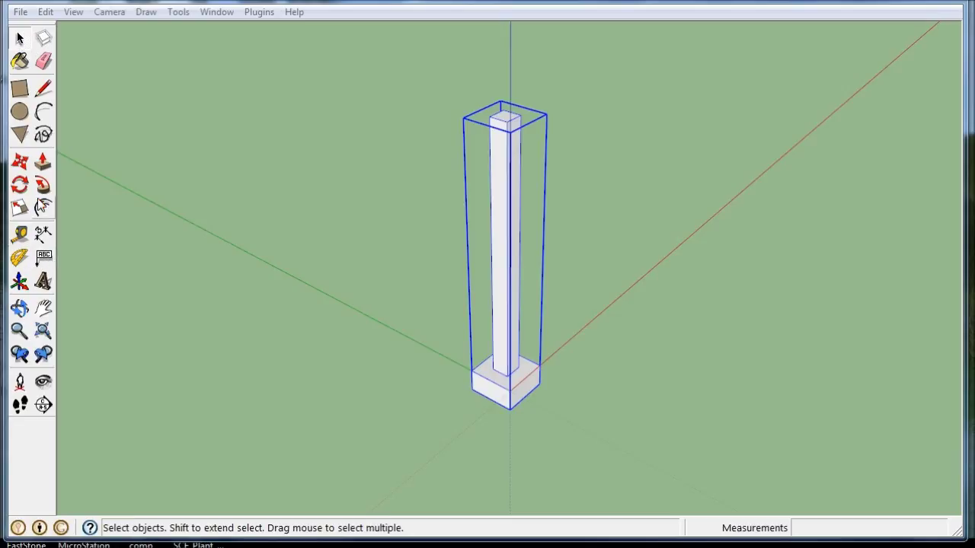
Step: Copy the column along the green axis with a 3x array, giving four evenly spaced posts
{"action": "left_click", "coordinate": [20, 162]}
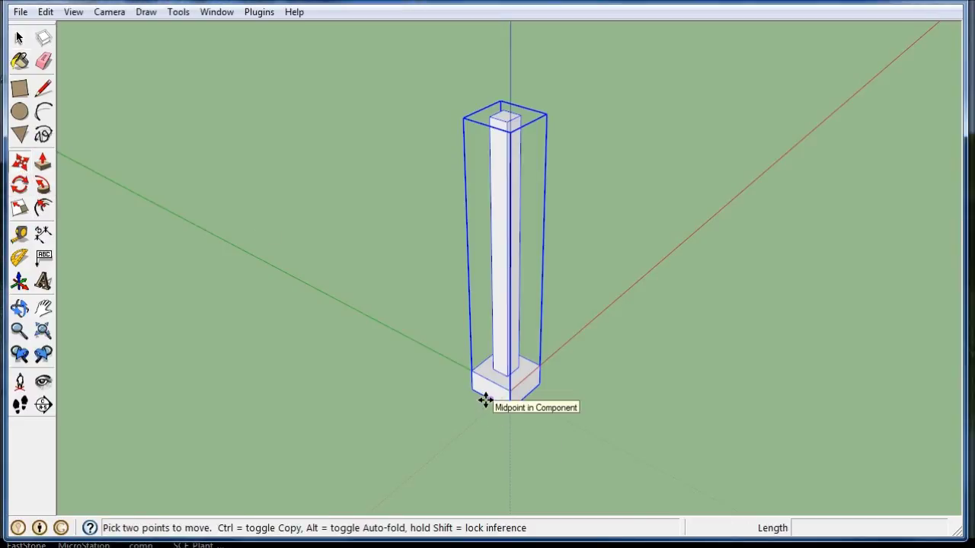
{"action": "key", "text": "ctrl"}
{"action": "left_click", "coordinate": [485, 402]}
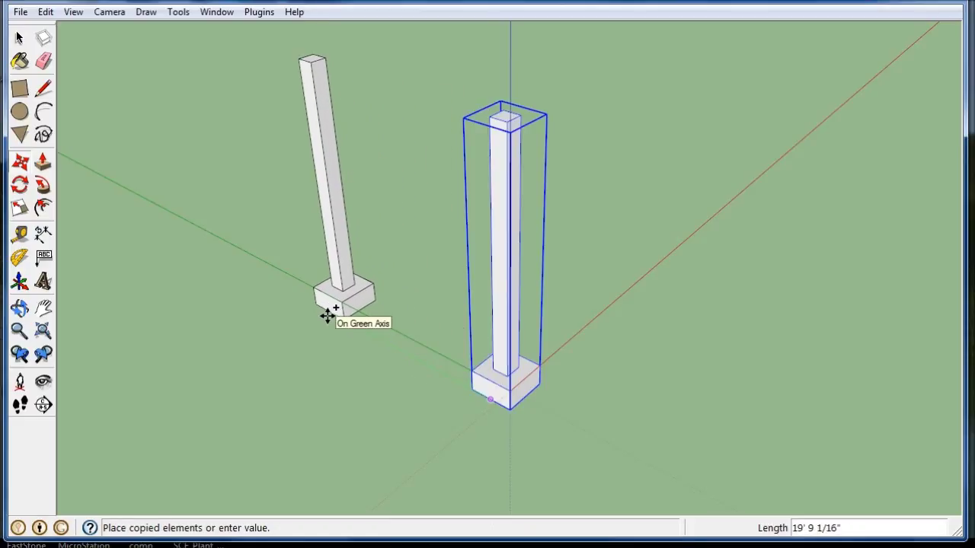
{"action": "type", "text": "32'10"}
{"action": "key", "text": "Return"}
{"action": "scroll", "coordinate": [571, 401], "scroll_direction": "down", "scroll_amount": 2}
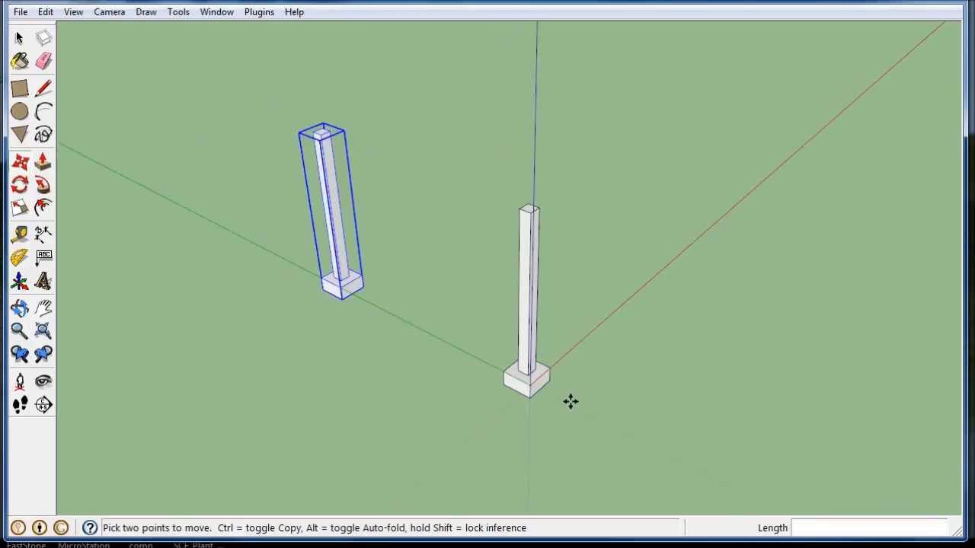
{"action": "scroll", "coordinate": [553, 428], "scroll_direction": "down", "scroll_amount": 2}
{"action": "scroll", "coordinate": [544, 432], "scroll_direction": "down", "scroll_amount": 2}
{"action": "type", "text": "3"}
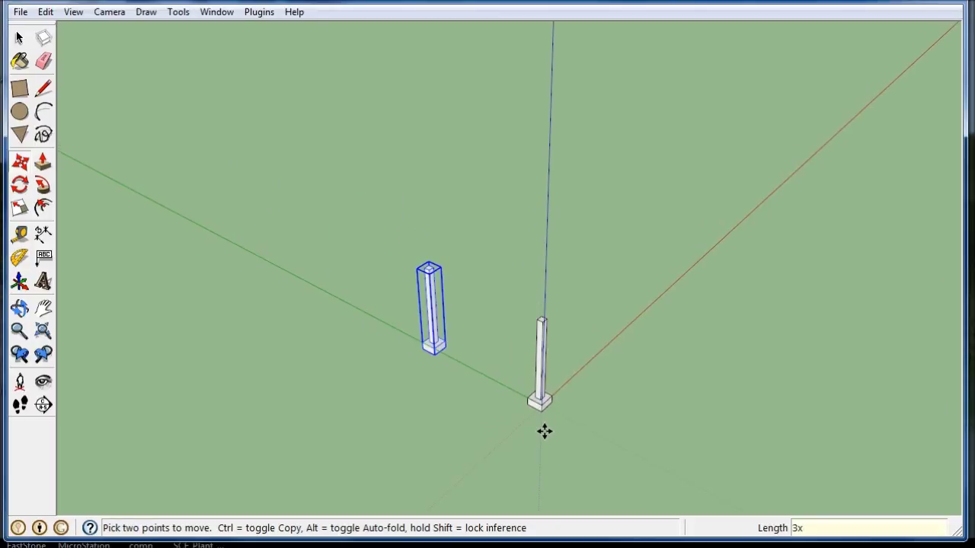
{"action": "key", "text": "Return"}
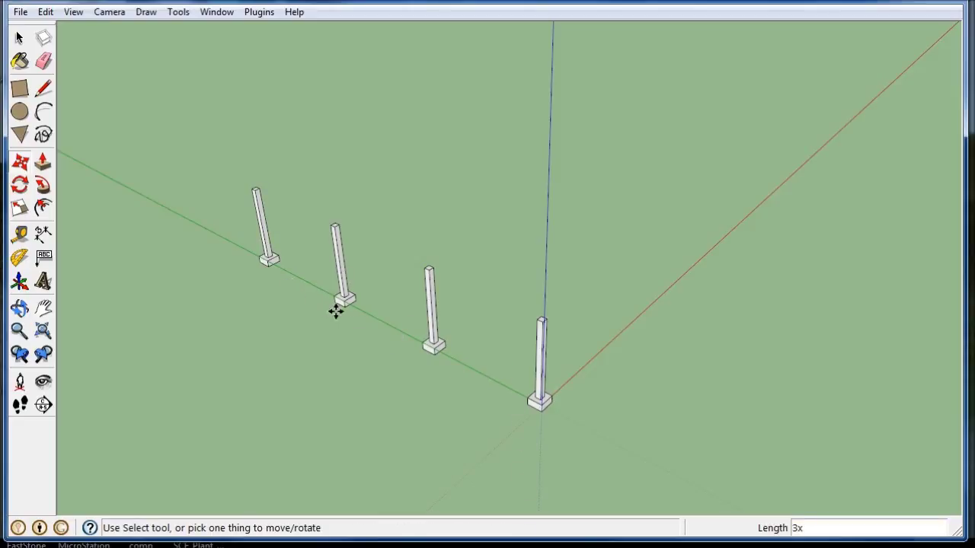
{"action": "scroll", "coordinate": [537, 430], "scroll_direction": "up", "scroll_amount": 2}
{"action": "mouse_move", "coordinate": [537, 430]}
{"action": "middle_mouse_down"}
{"action": "mouse_move", "coordinate": [399, 399]}
{"action": "mouse_move", "coordinate": [370, 358]}
{"action": "mouse_move", "coordinate": [972, 364]}
{"action": "mouse_move", "coordinate": [860, 327]}
{"action": "mouse_move", "coordinate": [801, 352]}
{"action": "middle_mouse_up"}
{"action": "left_click", "coordinate": [17, 38]}
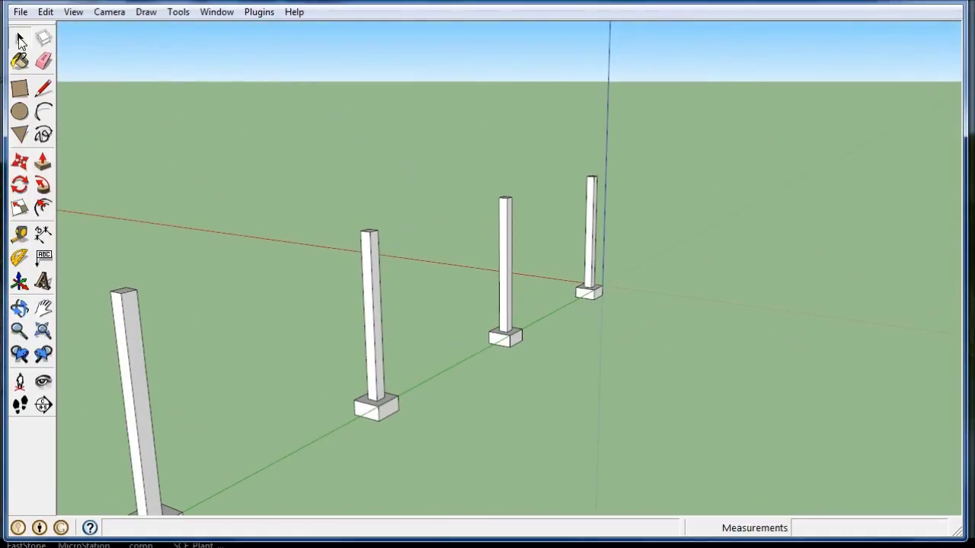
{"action": "double_click", "coordinate": [365, 257]}
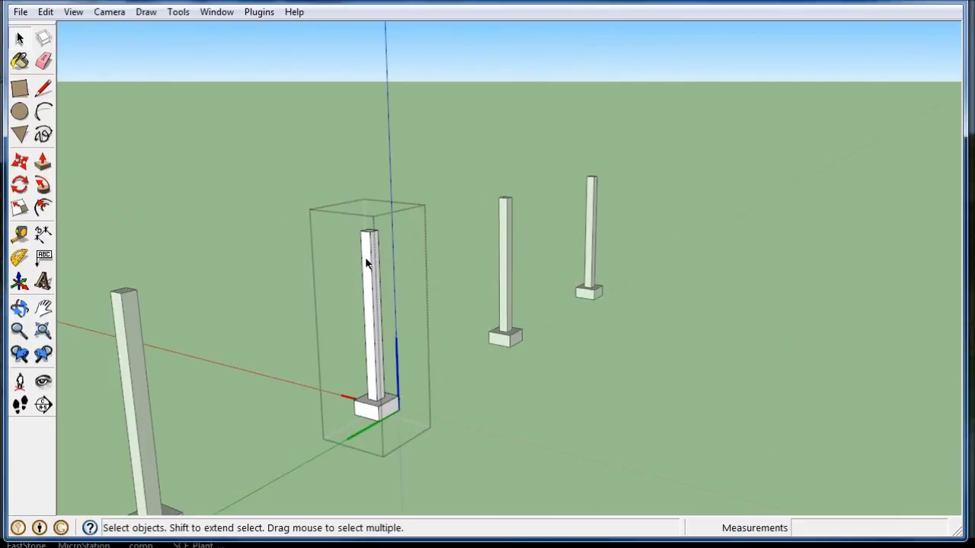
{"action": "left_click", "coordinate": [43, 164]}
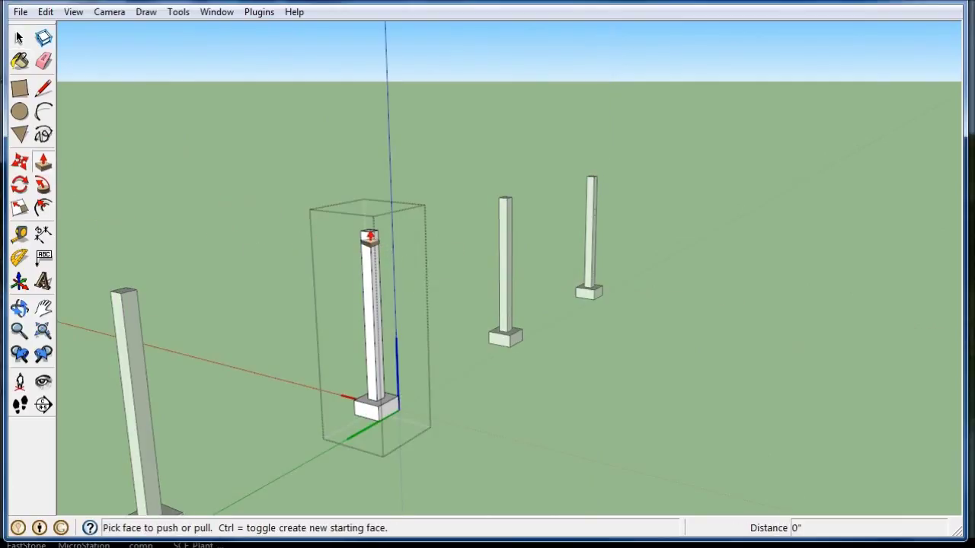
{"action": "middle_click_drag", "start_coordinate": [372, 236], "coordinate": [381, 343]}
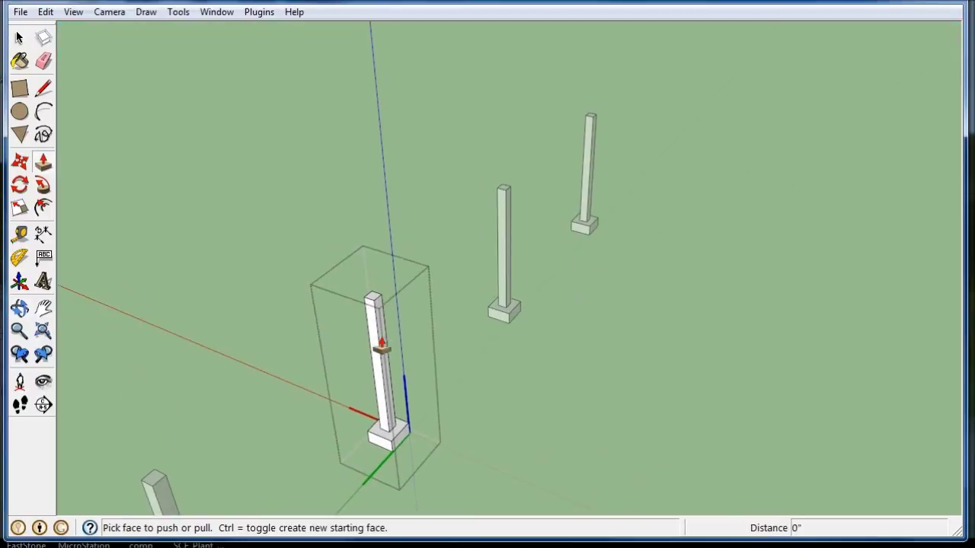
{"action": "left_click", "coordinate": [373, 304]}
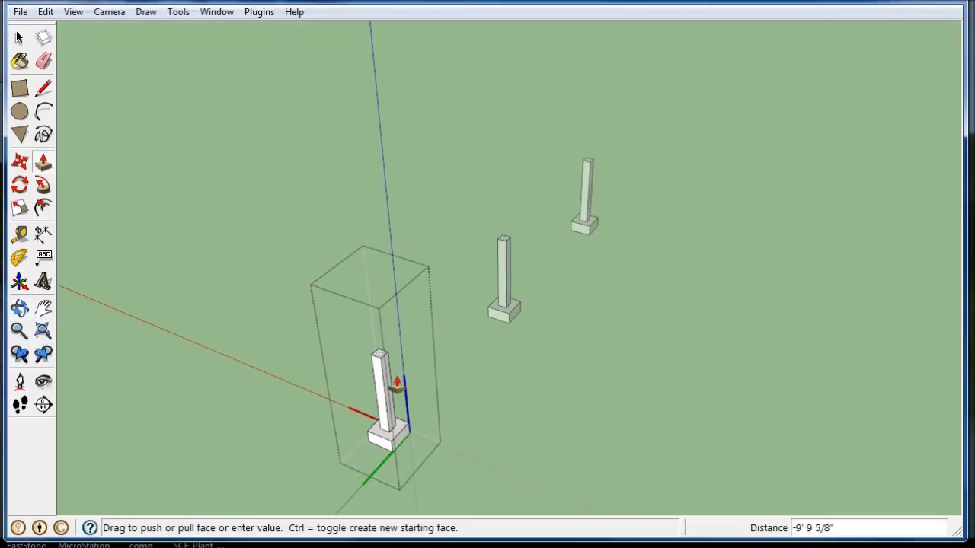
{"action": "key", "text": "Escape"}
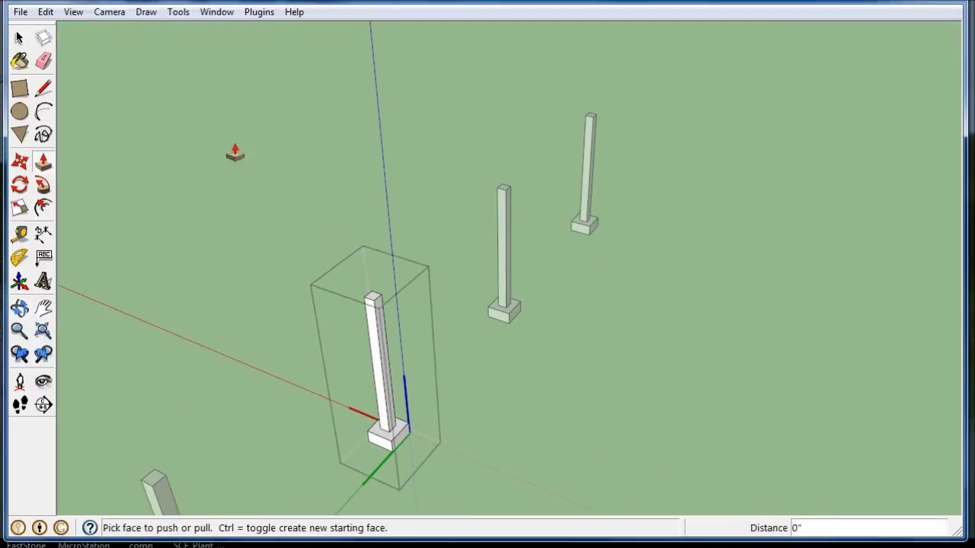
{"action": "left_click", "coordinate": [19, 38]}
{"action": "middle_click_drag", "start_coordinate": [190, 84], "coordinate": [258, 102]}
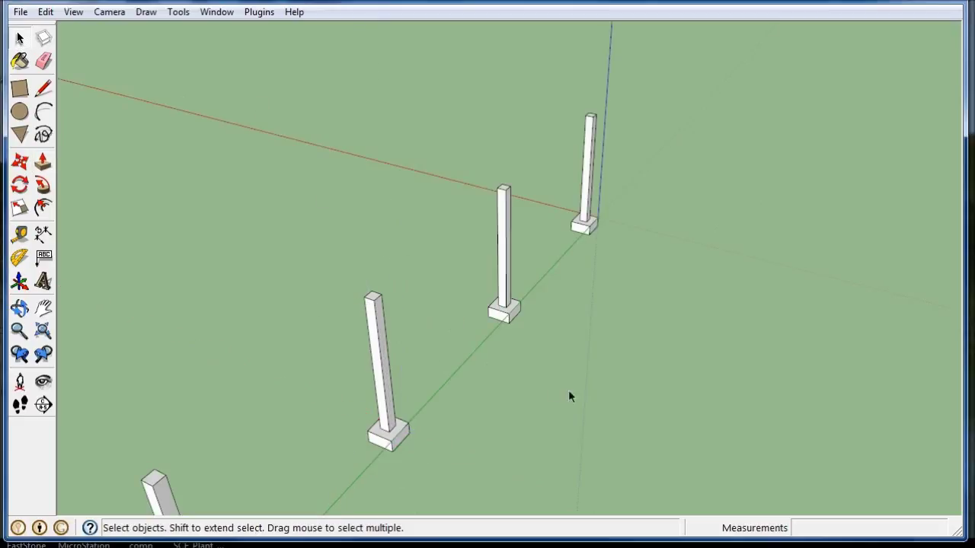
Step: Zoom and orbit in close to one column's footing so it faces front
{"action": "mouse_move", "coordinate": [568, 390]}
{"action": "middle_mouse_down"}
{"action": "mouse_move", "coordinate": [607, 214]}
{"action": "mouse_move", "coordinate": [831, 211]}
{"action": "mouse_move", "coordinate": [424, 257]}
{"action": "middle_mouse_up"}
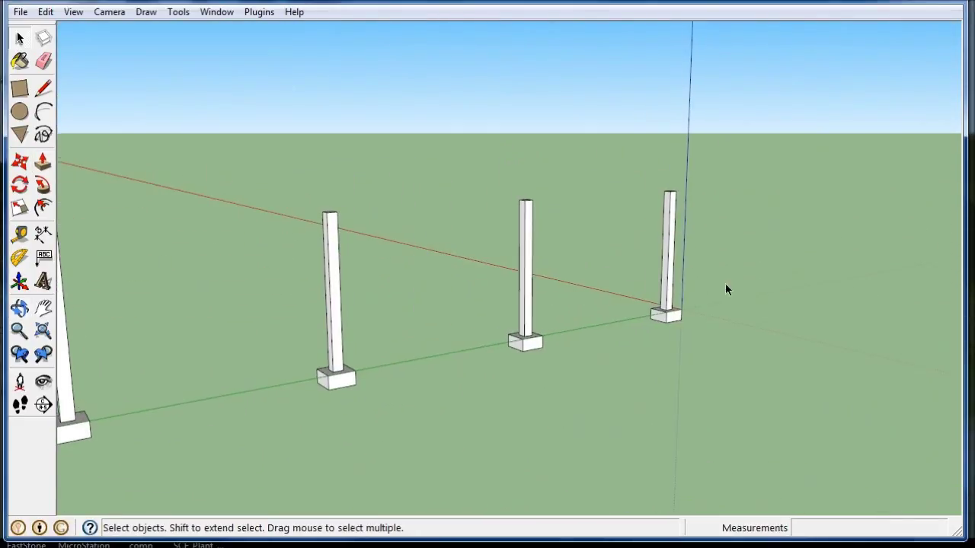
{"action": "scroll", "coordinate": [663, 270], "scroll_direction": "up", "scroll_amount": 2}
{"action": "scroll", "coordinate": [674, 267], "scroll_direction": "up", "scroll_amount": 2}
{"action": "scroll", "coordinate": [673, 266], "scroll_direction": "up", "scroll_amount": 2}
{"action": "scroll", "coordinate": [640, 266], "scroll_direction": "up", "scroll_amount": 2}
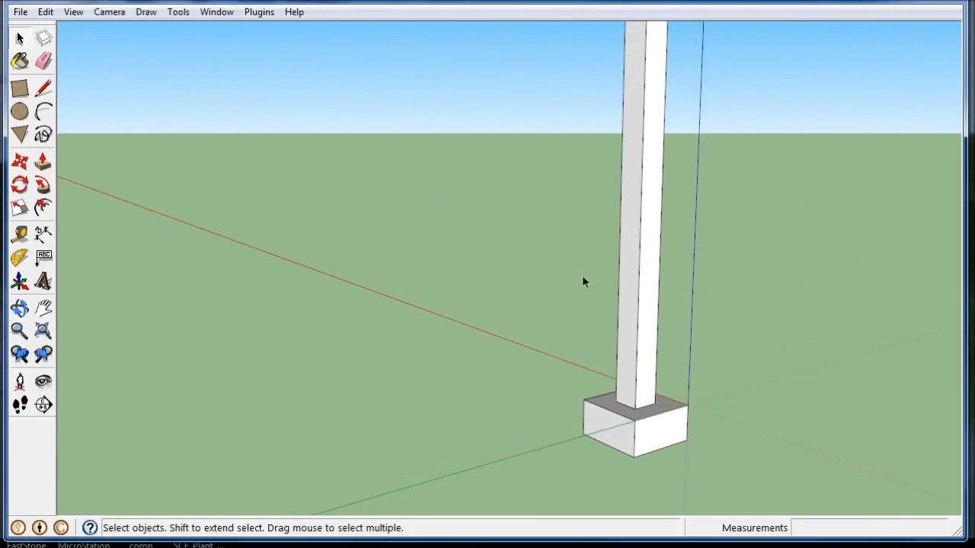
{"action": "mouse_move", "coordinate": [581, 279]}
{"action": "middle_mouse_down"}
{"action": "mouse_move", "coordinate": [820, 218]}
{"action": "mouse_move", "coordinate": [691, 363]}
{"action": "middle_mouse_up"}
{"action": "scroll", "coordinate": [615, 428], "scroll_direction": "up", "scroll_amount": 2}
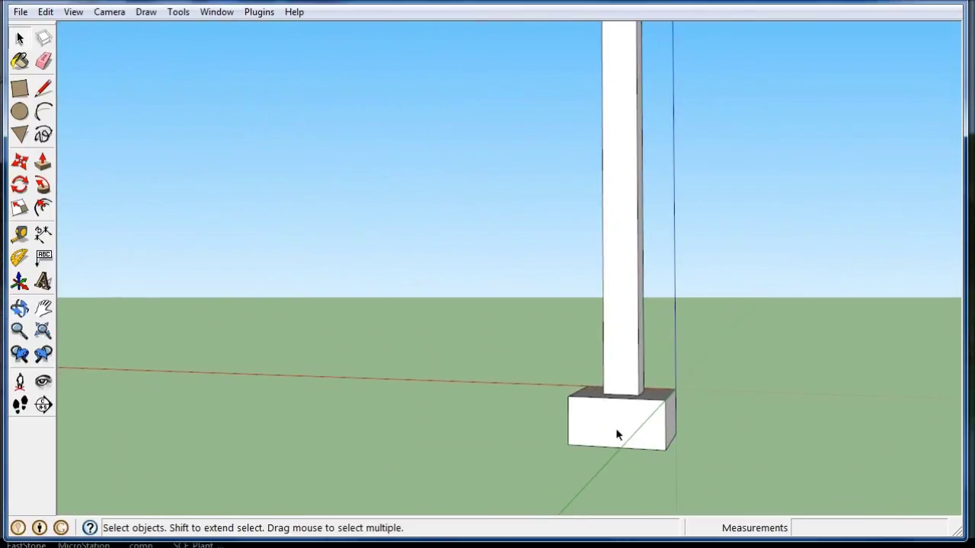
{"action": "scroll", "coordinate": [599, 429], "scroll_direction": "up", "scroll_amount": 1}
{"action": "mouse_move", "coordinate": [599, 429]}
{"action": "middle_mouse_down"}
{"action": "mouse_move", "coordinate": [694, 438]}
{"action": "mouse_move", "coordinate": [577, 449]}
{"action": "middle_mouse_up"}
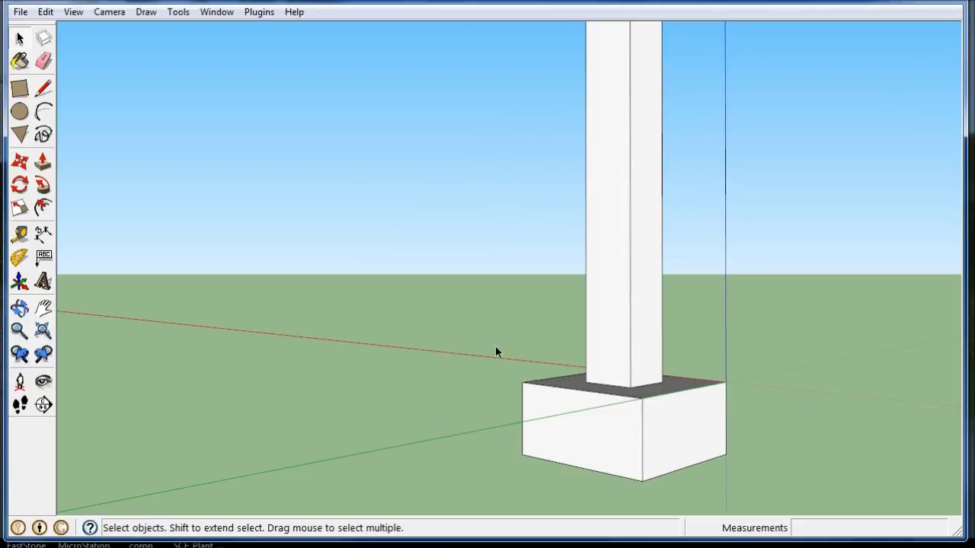
{"action": "mouse_move", "coordinate": [342, 327]}
{"action": "middle_mouse_down"}
{"action": "mouse_move", "coordinate": [449, 359]}
{"action": "mouse_move", "coordinate": [261, 363]}
{"action": "middle_mouse_up"}
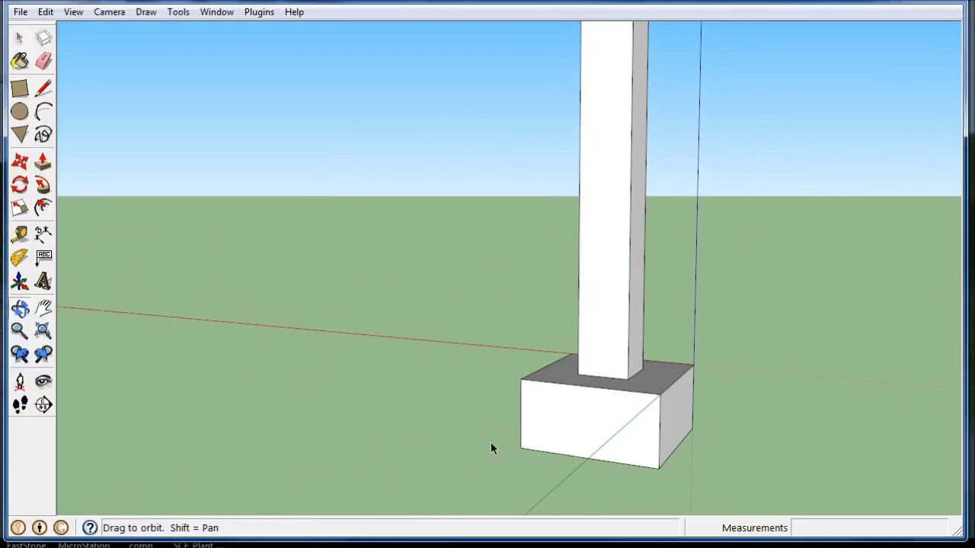
{"action": "mouse_move", "coordinate": [492, 449]}
{"action": "middle_mouse_down"}
{"action": "mouse_move", "coordinate": [446, 398]}
{"action": "mouse_move", "coordinate": [644, 435]}
{"action": "mouse_move", "coordinate": [787, 396]}
{"action": "middle_mouse_up"}
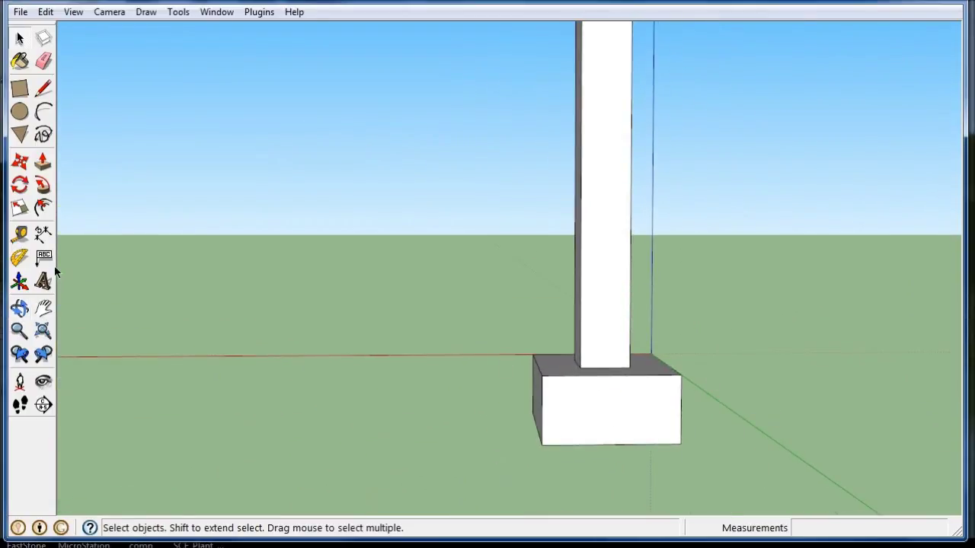
{"action": "left_click", "coordinate": [19, 234]}
Step: Place a horizontal guide 24" above the column's base with the Tape Measure
{"action": "left_click", "coordinate": [591, 367]}
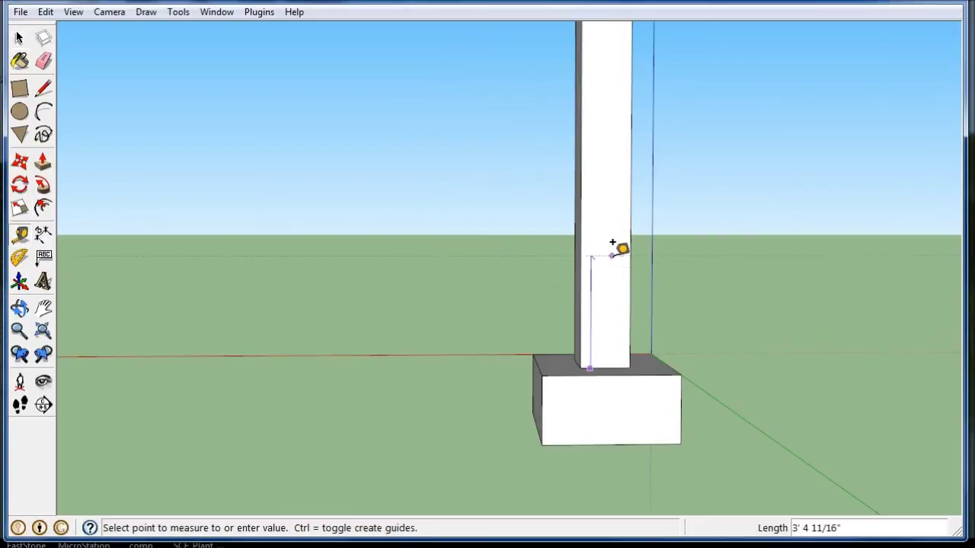
{"action": "type", "text": "24"}
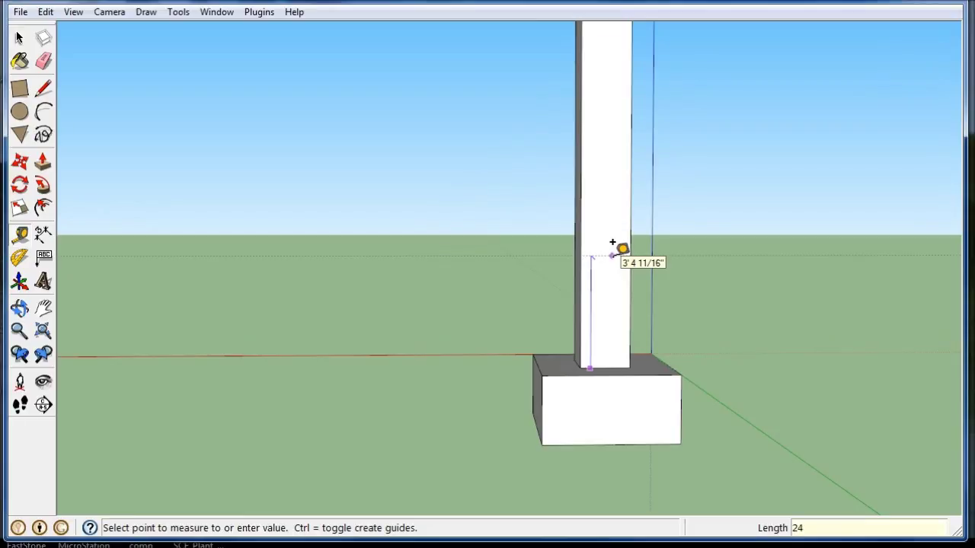
{"action": "key", "text": "Return"}
{"action": "scroll", "coordinate": [621, 295], "scroll_direction": "up", "scroll_amount": 2}
{"action": "scroll", "coordinate": [621, 296], "scroll_direction": "up", "scroll_amount": 1}
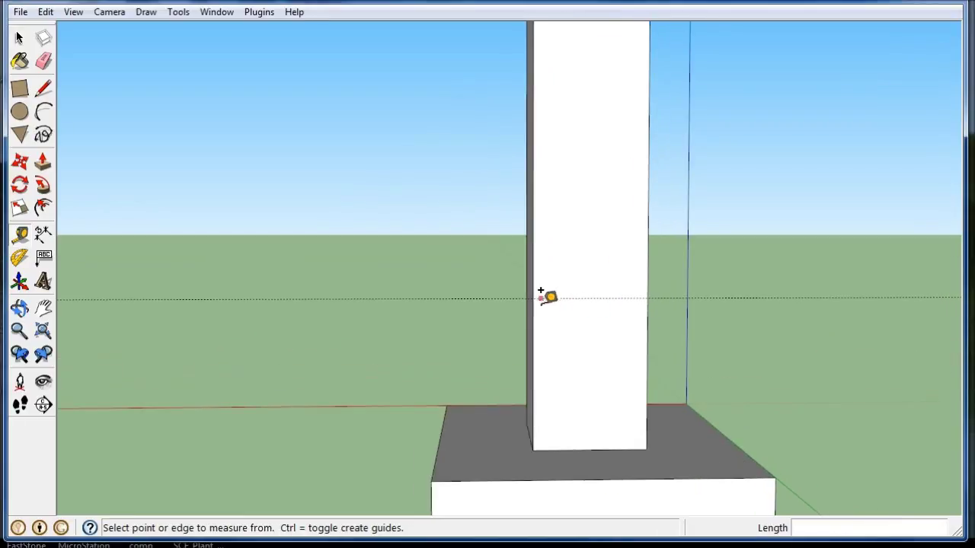
{"action": "middle_click_drag", "start_coordinate": [544, 296], "coordinate": [657, 296]}
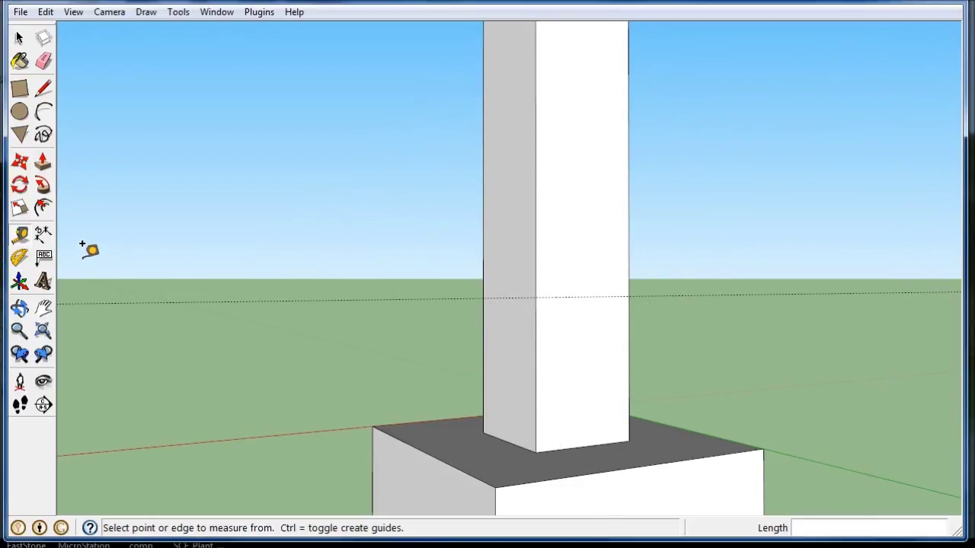
Step: Draw a 24 by 18 rectangle on the column face, starting where the guide meets it
{"action": "left_click", "coordinate": [20, 90]}
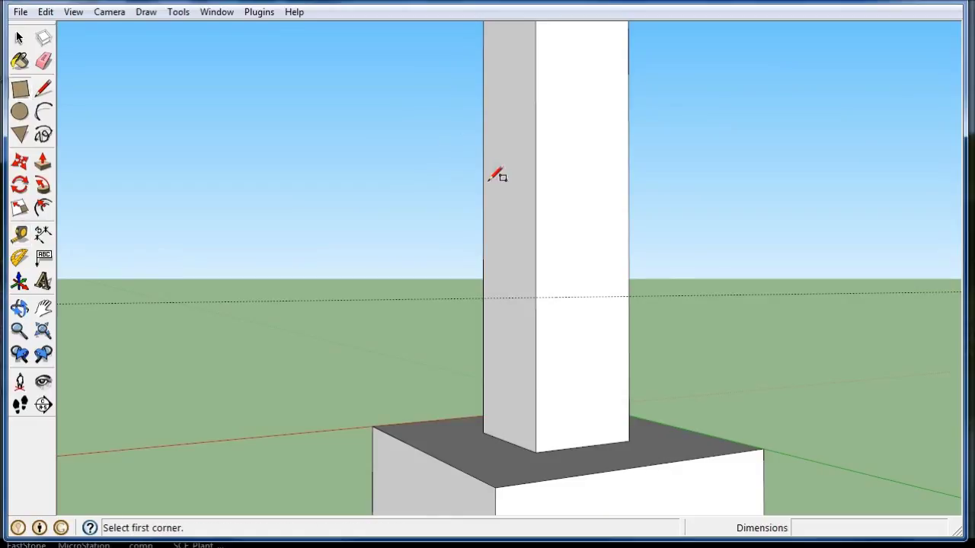
{"action": "left_click", "coordinate": [536, 298]}
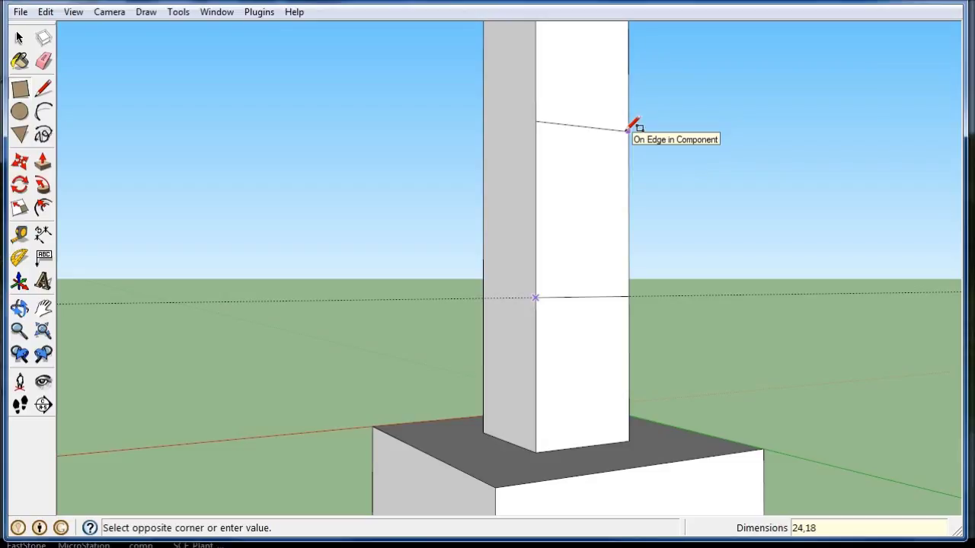
{"action": "left_click", "coordinate": [627, 130]}
{"action": "left_click", "coordinate": [19, 38]}
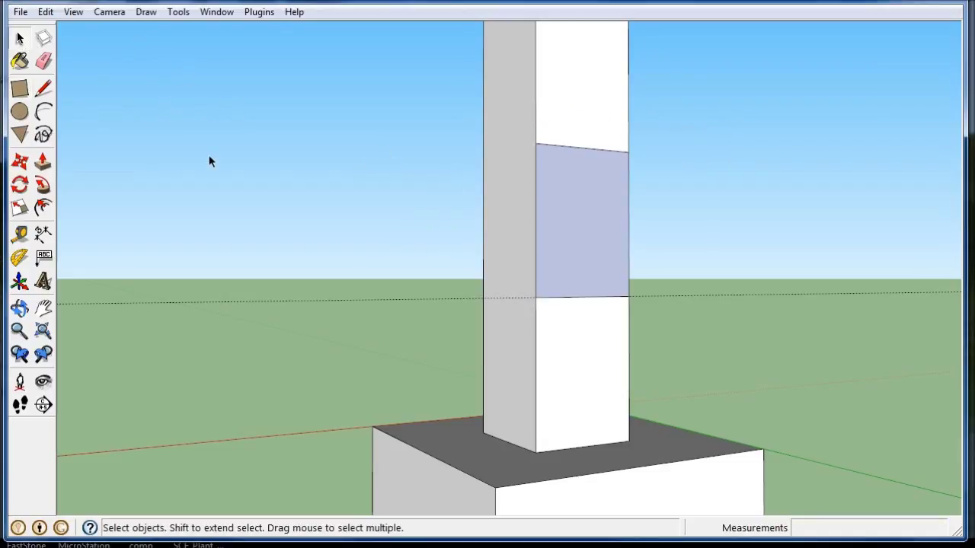
Step: Push/pull the rectangle 31' 4" sideways into a beam reaching the neighbouring column
{"action": "left_click", "coordinate": [399, 284]}
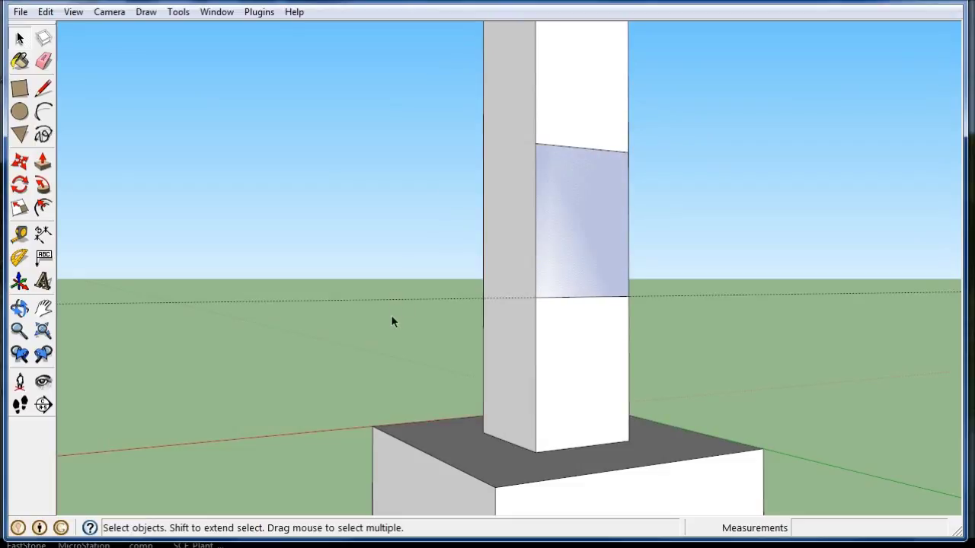
{"action": "left_click", "coordinate": [42, 160]}
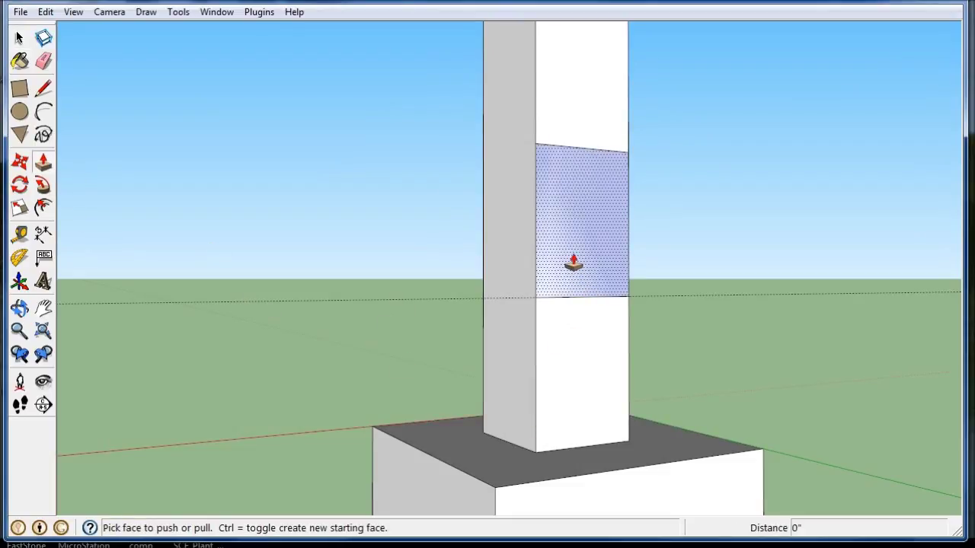
{"action": "left_click", "coordinate": [564, 242]}
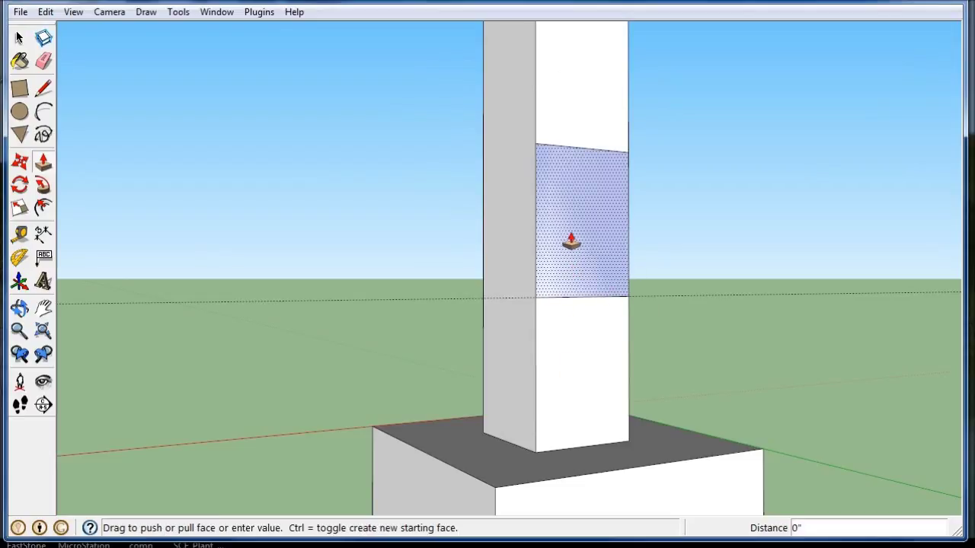
{"action": "scroll", "coordinate": [544, 348], "scroll_direction": "down", "scroll_amount": 3}
{"action": "scroll", "coordinate": [542, 348], "scroll_direction": "down", "scroll_amount": 1}
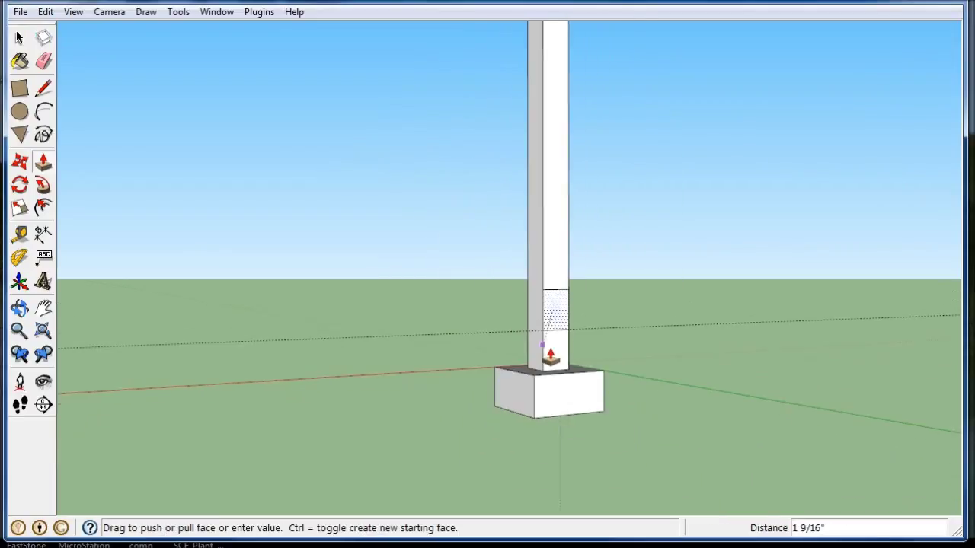
{"action": "scroll", "coordinate": [546, 348], "scroll_direction": "down", "scroll_amount": 1}
{"action": "scroll", "coordinate": [554, 347], "scroll_direction": "down", "scroll_amount": 2}
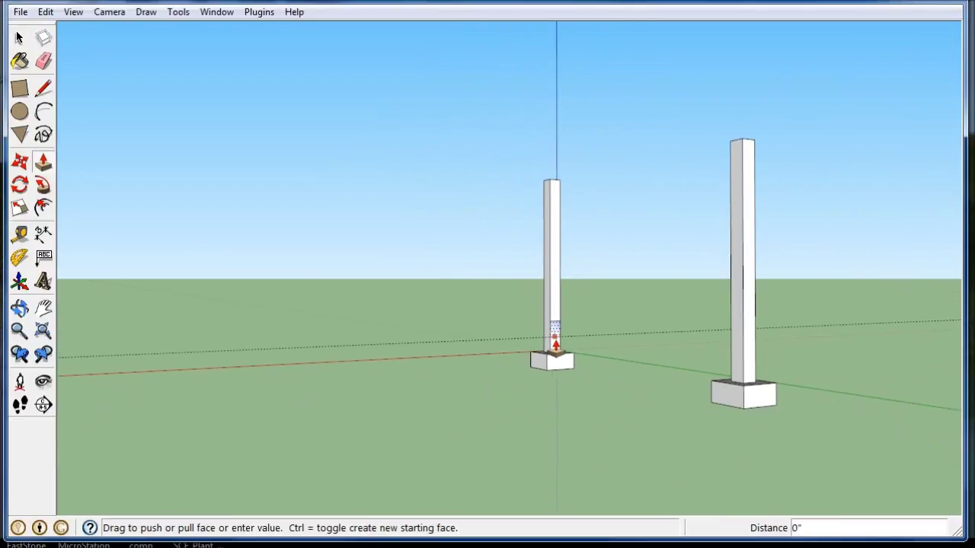
{"action": "left_click", "coordinate": [735, 359]}
{"action": "mouse_move", "coordinate": [735, 359]}
{"action": "middle_mouse_down"}
{"action": "mouse_move", "coordinate": [496, 404]}
{"action": "mouse_move", "coordinate": [613, 335]}
{"action": "middle_mouse_up"}
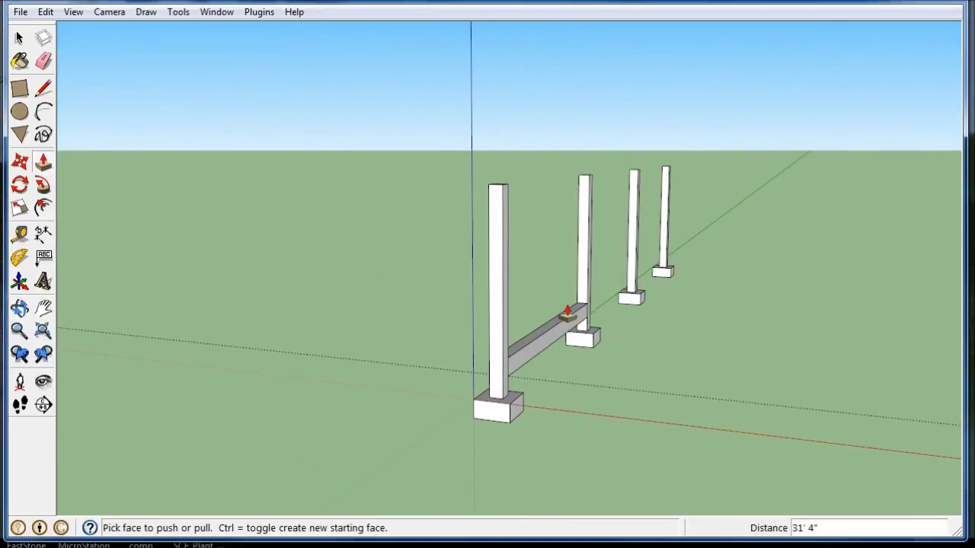
{"action": "scroll", "coordinate": [568, 314], "scroll_direction": "up", "scroll_amount": 2}
{"action": "scroll", "coordinate": [592, 326], "scroll_direction": "up", "scroll_amount": 2}
{"action": "scroll", "coordinate": [609, 326], "scroll_direction": "up", "scroll_amount": 2}
{"action": "mouse_move", "coordinate": [614, 298]}
{"action": "middle_mouse_down"}
{"action": "mouse_move", "coordinate": [409, 321]}
{"action": "mouse_move", "coordinate": [445, 300]}
{"action": "middle_mouse_up"}
{"action": "scroll", "coordinate": [828, 475], "scroll_direction": "down", "scroll_amount": 2}
{"action": "scroll", "coordinate": [784, 358], "scroll_direction": "down", "scroll_amount": 2}
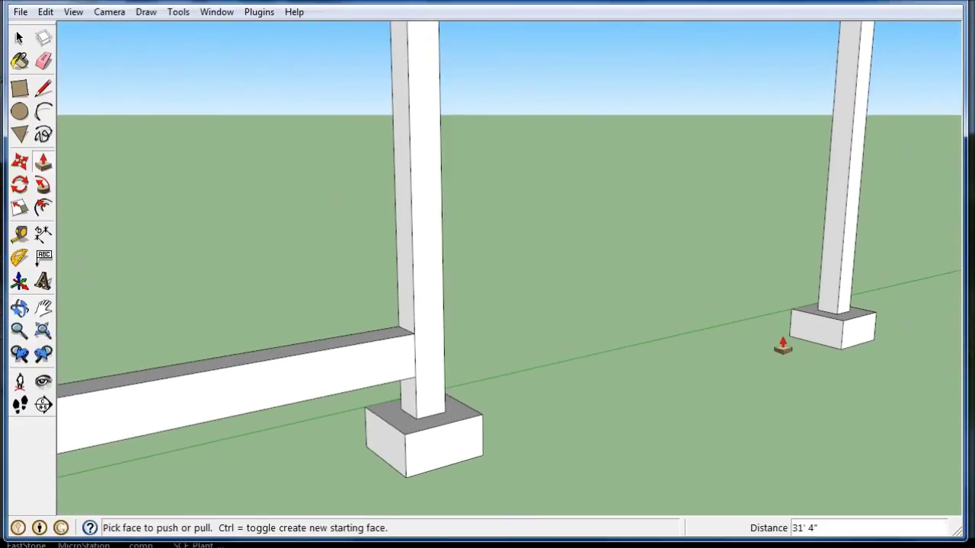
{"action": "scroll", "coordinate": [783, 346], "scroll_direction": "down", "scroll_amount": 2}
{"action": "scroll", "coordinate": [780, 330], "scroll_direction": "down", "scroll_amount": 2}
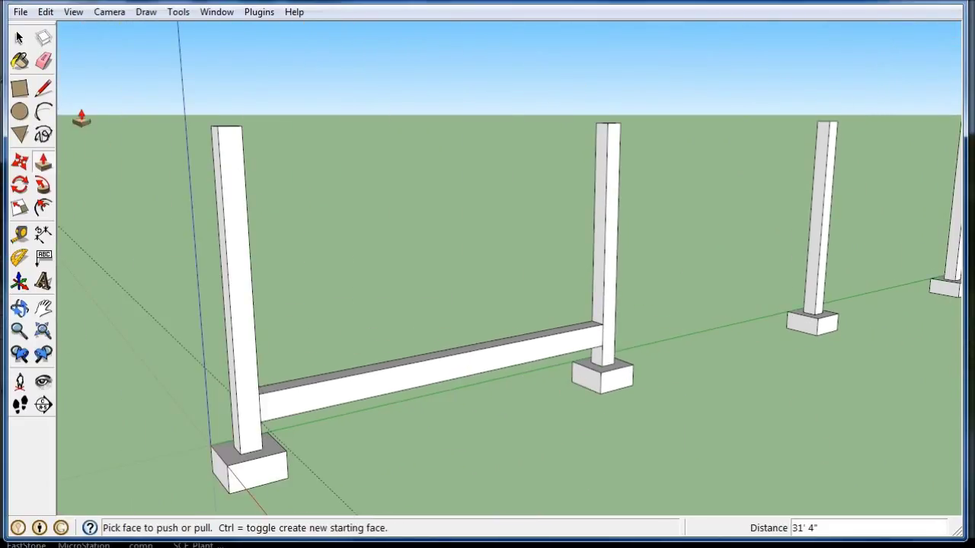
Step: Select the beam's faces and edges and combine them into a group
{"action": "left_click", "coordinate": [17, 39]}
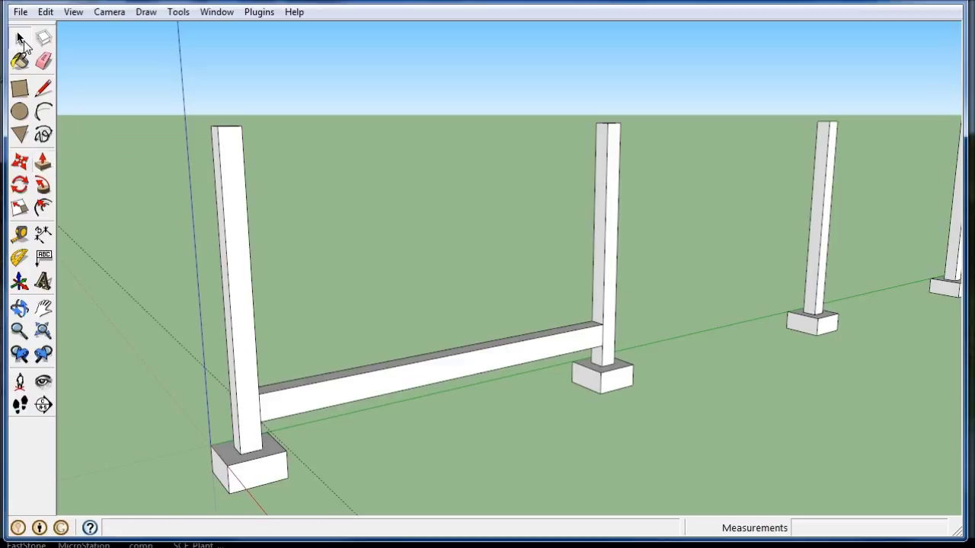
{"action": "double_click", "coordinate": [409, 374]}
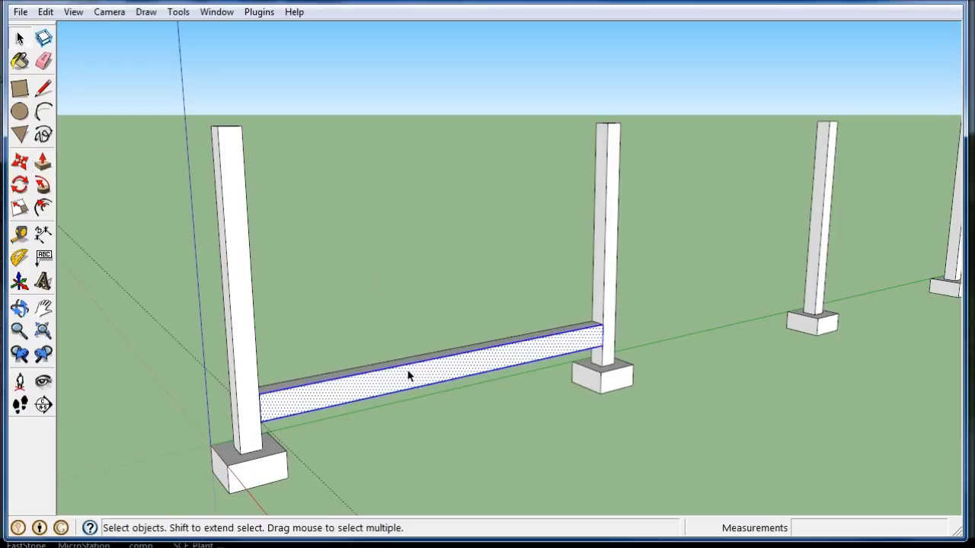
{"action": "left_click", "coordinate": [409, 375]}
{"action": "right_click", "coordinate": [404, 380]}
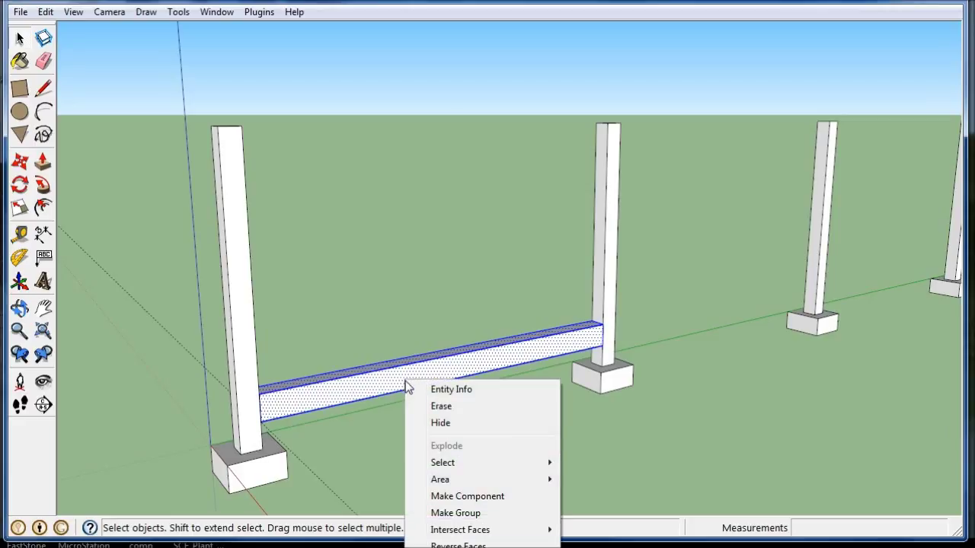
{"action": "left_click", "coordinate": [450, 520]}
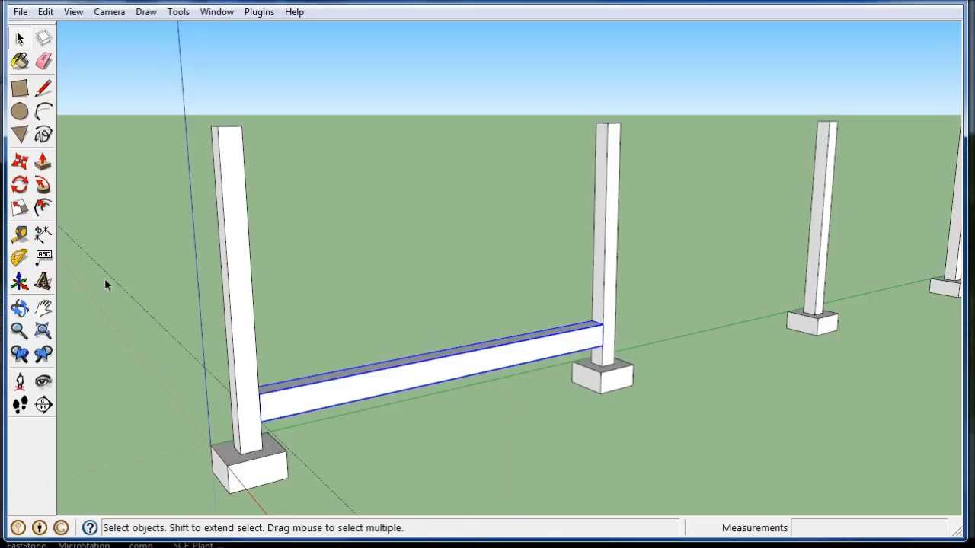
{"action": "left_click", "coordinate": [20, 161]}
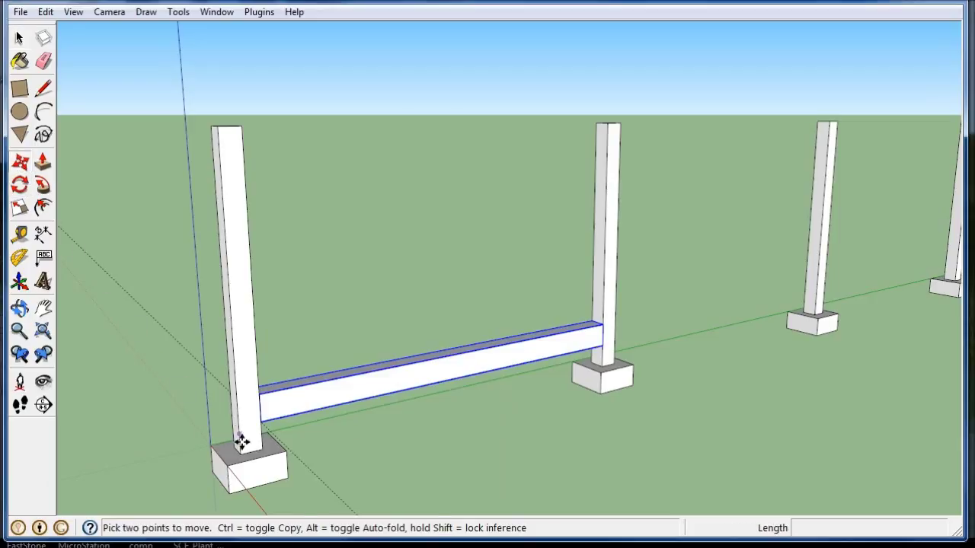
Step: Copy the beam into the second and third bays, snapping post base to post base, 32' 10" apart
{"action": "key", "text": "ctrl"}
{"action": "left_click", "coordinate": [261, 484]}
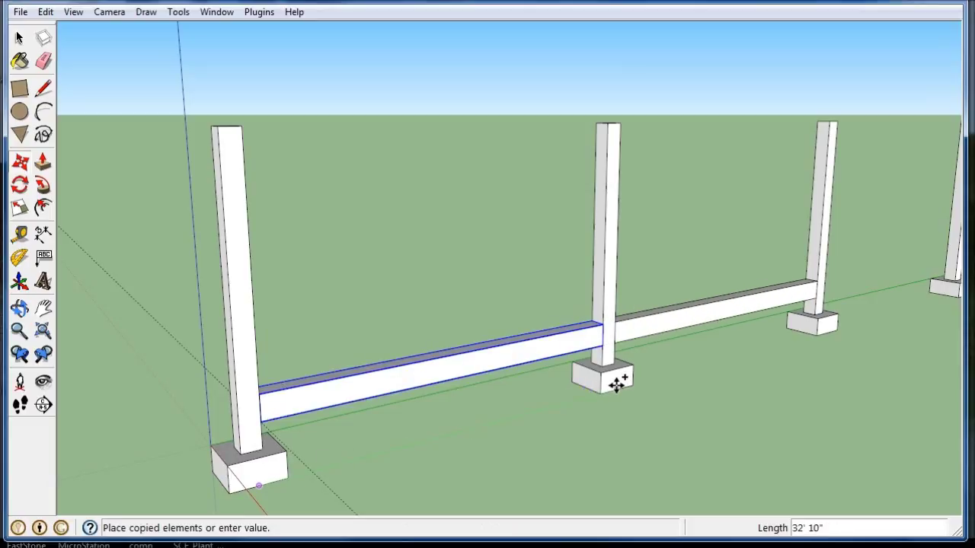
{"action": "left_click", "coordinate": [619, 389]}
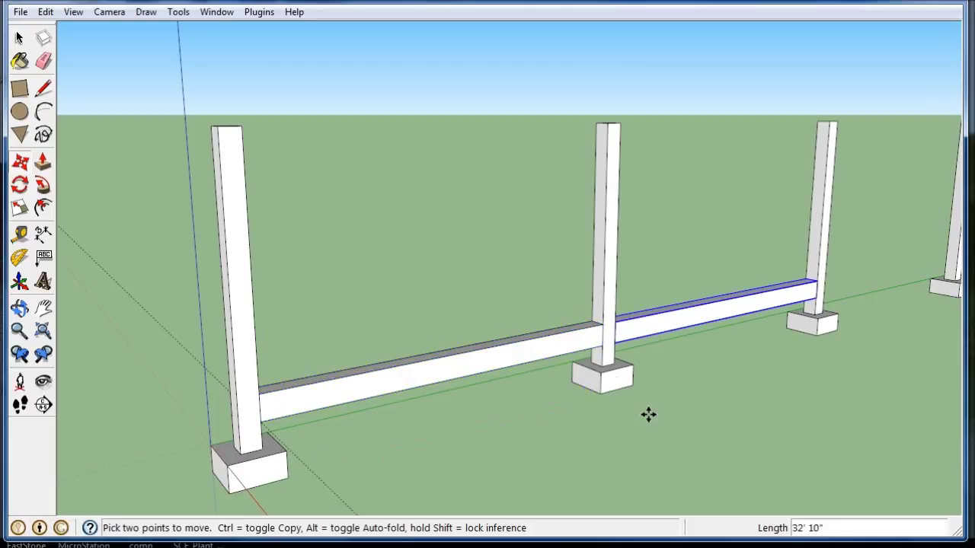
{"action": "left_click", "coordinate": [619, 389]}
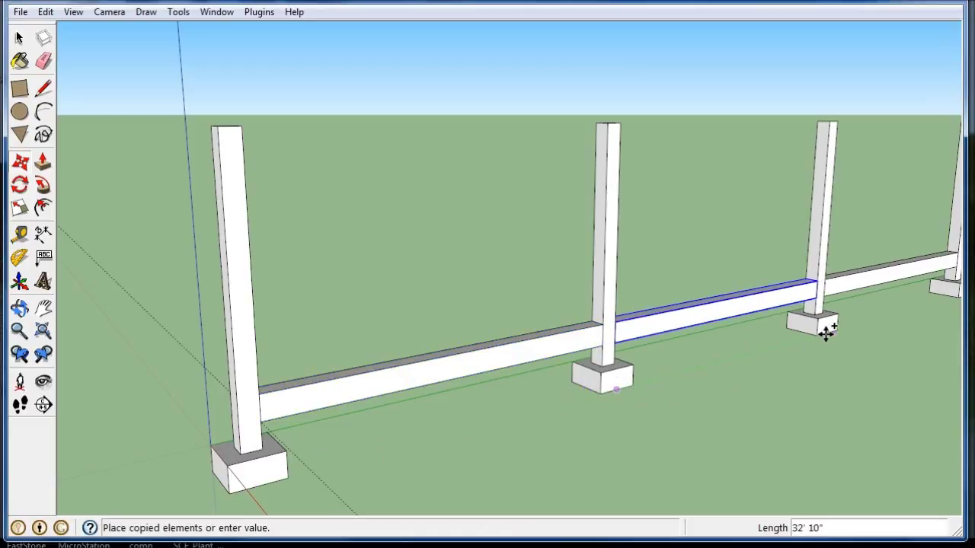
{"action": "scroll", "coordinate": [236, 480], "scroll_direction": "down", "scroll_amount": 2}
{"action": "scroll", "coordinate": [236, 480], "scroll_direction": "down", "scroll_amount": 2}
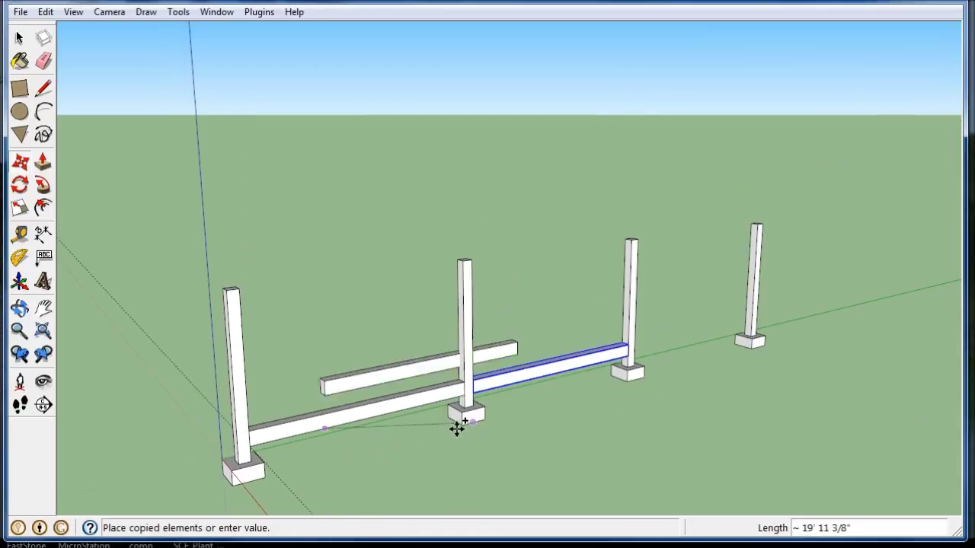
{"action": "scroll", "coordinate": [660, 399], "scroll_direction": "up", "scroll_amount": 2}
{"action": "scroll", "coordinate": [644, 342], "scroll_direction": "up", "scroll_amount": 1}
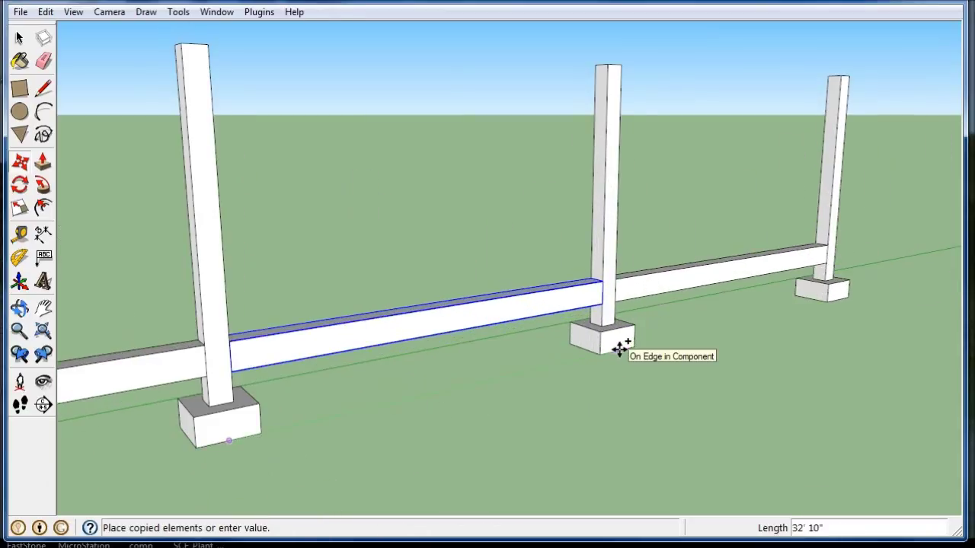
{"action": "left_click", "coordinate": [620, 344]}
{"action": "mouse_move", "coordinate": [700, 425]}
{"action": "middle_mouse_down"}
{"action": "mouse_move", "coordinate": [489, 389]}
{"action": "mouse_move", "coordinate": [425, 355]}
{"action": "middle_mouse_up"}
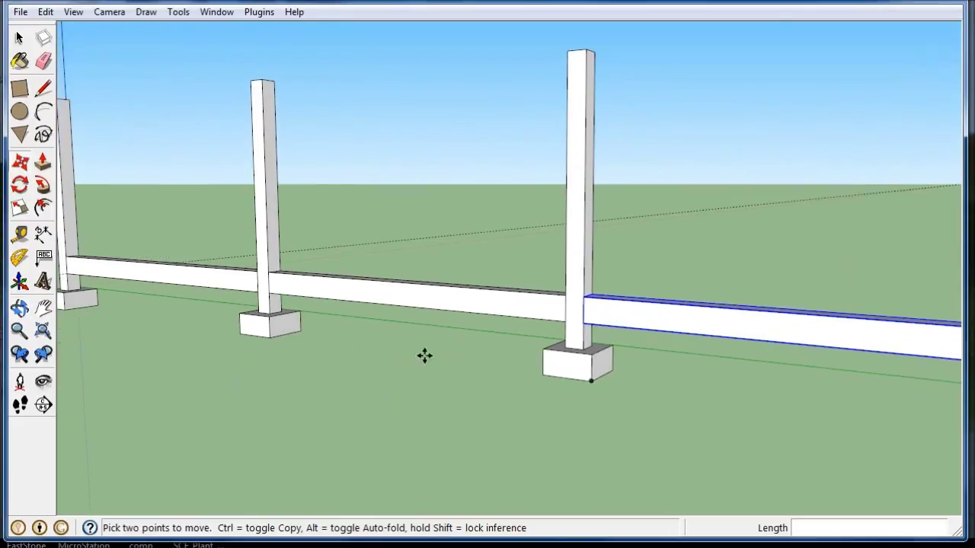
{"action": "scroll", "coordinate": [540, 363], "scroll_direction": "up", "scroll_amount": 1}
{"action": "scroll", "coordinate": [531, 373], "scroll_direction": "down", "scroll_amount": 1}
{"action": "scroll", "coordinate": [532, 373], "scroll_direction": "down", "scroll_amount": 2}
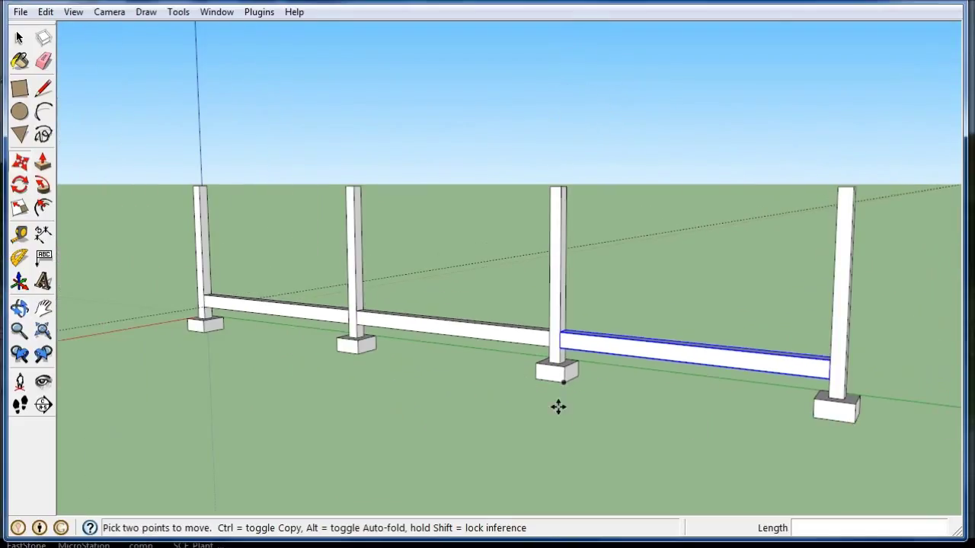
{"action": "left_click", "coordinate": [19, 37]}
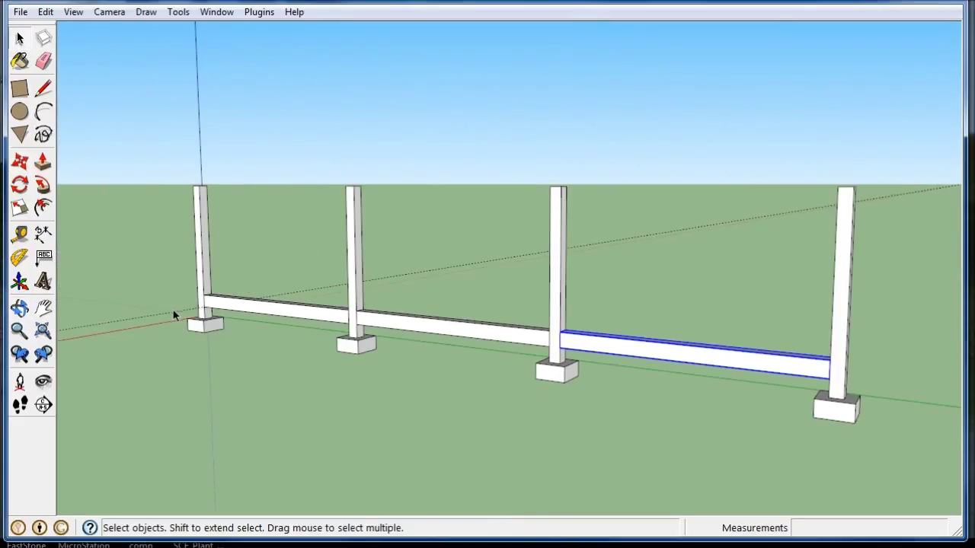
{"action": "mouse_move", "coordinate": [175, 310]}
{"action": "middle_mouse_down"}
{"action": "mouse_move", "coordinate": [644, 377]}
{"action": "mouse_move", "coordinate": [560, 248]}
{"action": "middle_mouse_up"}
{"action": "scroll", "coordinate": [560, 247], "scroll_direction": "down", "scroll_amount": 3}
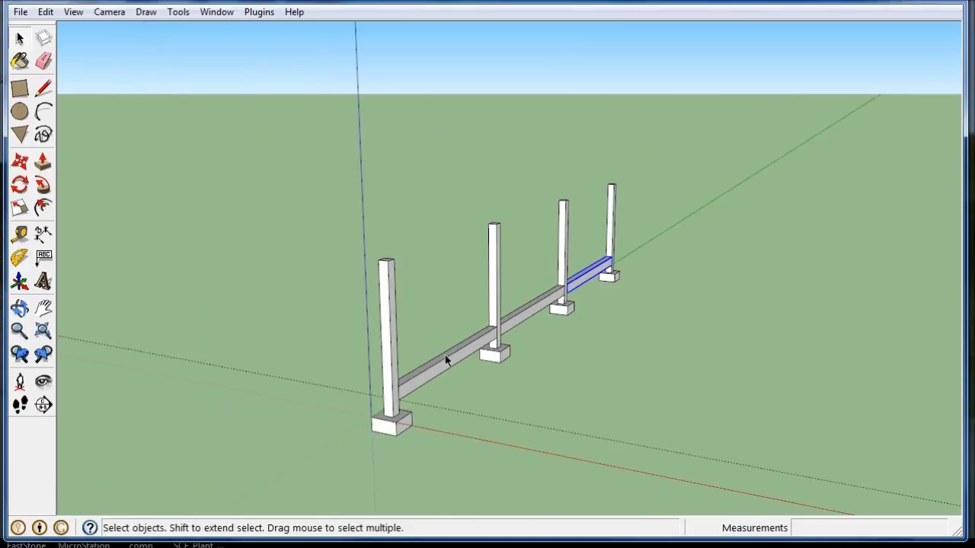
Step: Select the three lower beams across the bays
{"action": "left_click", "coordinate": [449, 360]}
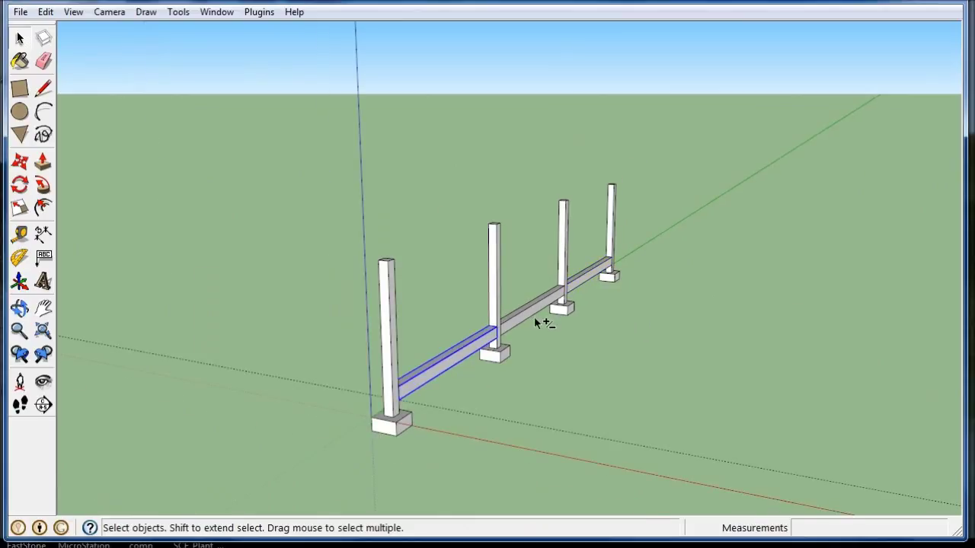
{"action": "left_click", "coordinate": [559, 303], "text": "shift"}
{"action": "left_click", "coordinate": [587, 276], "text": "shift"}
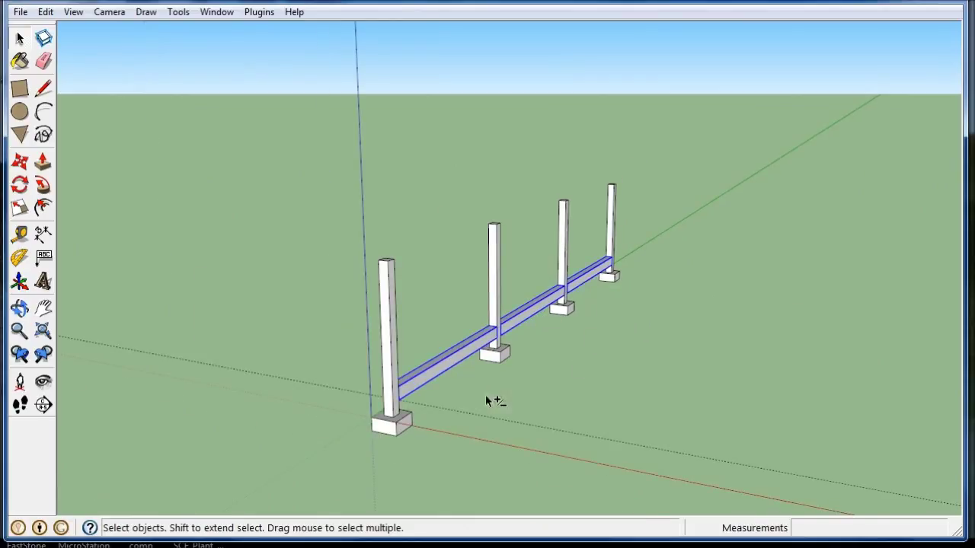
{"action": "scroll", "coordinate": [402, 398], "scroll_direction": "up", "scroll_amount": 1}
{"action": "scroll", "coordinate": [386, 413], "scroll_direction": "up", "scroll_amount": 2}
{"action": "scroll", "coordinate": [386, 414], "scroll_direction": "down", "scroll_amount": 2}
{"action": "middle_click_drag", "start_coordinate": [508, 405], "coordinate": [376, 419]}
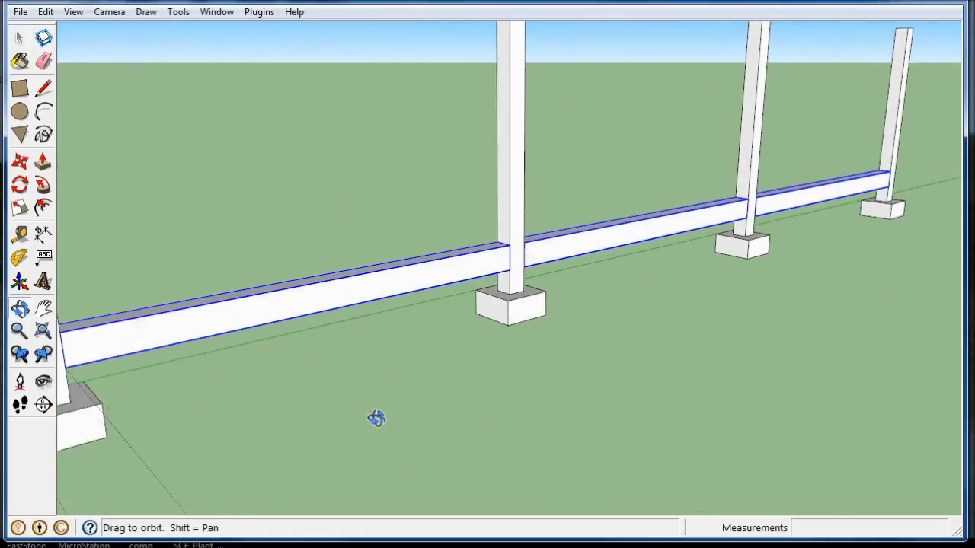
{"action": "scroll", "coordinate": [492, 411], "scroll_direction": "up", "scroll_amount": 2}
{"action": "mouse_move", "coordinate": [333, 387]}
{"action": "middle_mouse_down"}
{"action": "mouse_move", "coordinate": [113, 287]}
{"action": "mouse_move", "coordinate": [316, 411]}
{"action": "mouse_move", "coordinate": [373, 476]}
{"action": "middle_mouse_up"}
{"action": "scroll", "coordinate": [122, 278], "scroll_direction": "up", "scroll_amount": 1}
{"action": "scroll", "coordinate": [139, 270], "scroll_direction": "up", "scroll_amount": 1}
Step: Copy the three beams 18' straight up onto the post tops
{"action": "left_click", "coordinate": [20, 161]}
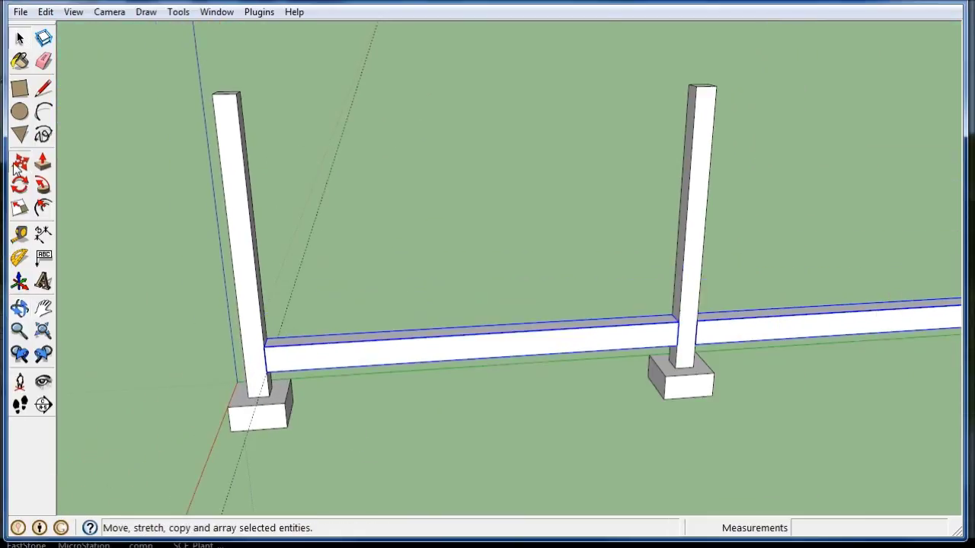
{"action": "left_click", "coordinate": [267, 349]}
{"action": "key", "text": "ctrl"}
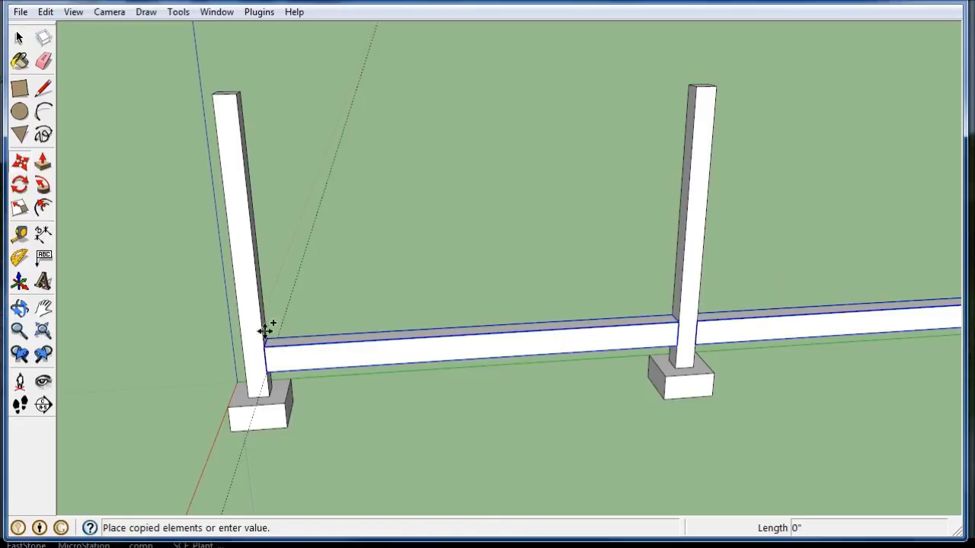
{"action": "type", "text": "18'"}
{"action": "key", "text": "Return"}
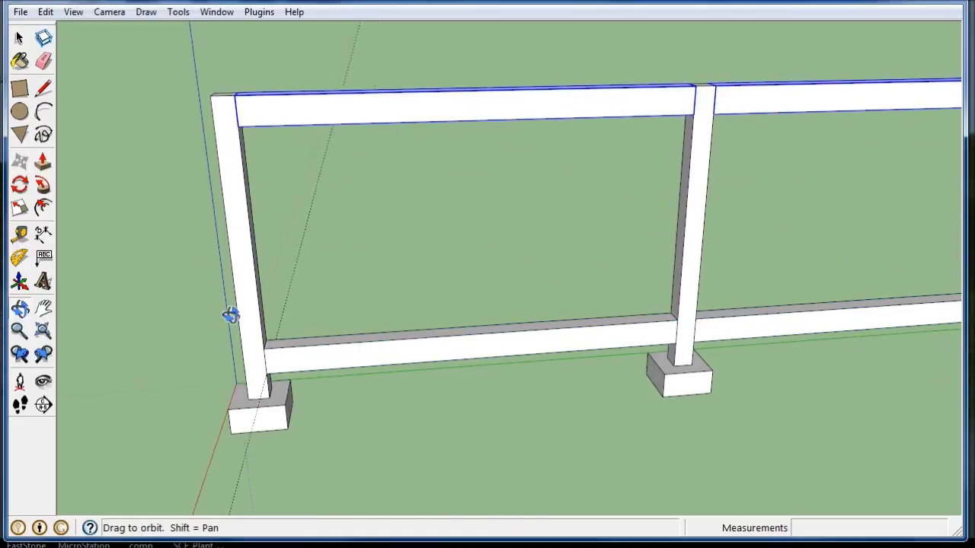
{"action": "middle_click_drag", "start_coordinate": [253, 225], "coordinate": [533, 304]}
{"action": "scroll", "coordinate": [414, 318], "scroll_direction": "down", "scroll_amount": 3}
{"action": "mouse_move", "coordinate": [414, 317]}
{"action": "middle_mouse_down"}
{"action": "mouse_move", "coordinate": [462, 391]}
{"action": "mouse_move", "coordinate": [681, 348]}
{"action": "mouse_move", "coordinate": [427, 353]}
{"action": "mouse_move", "coordinate": [480, 357]}
{"action": "middle_mouse_up"}
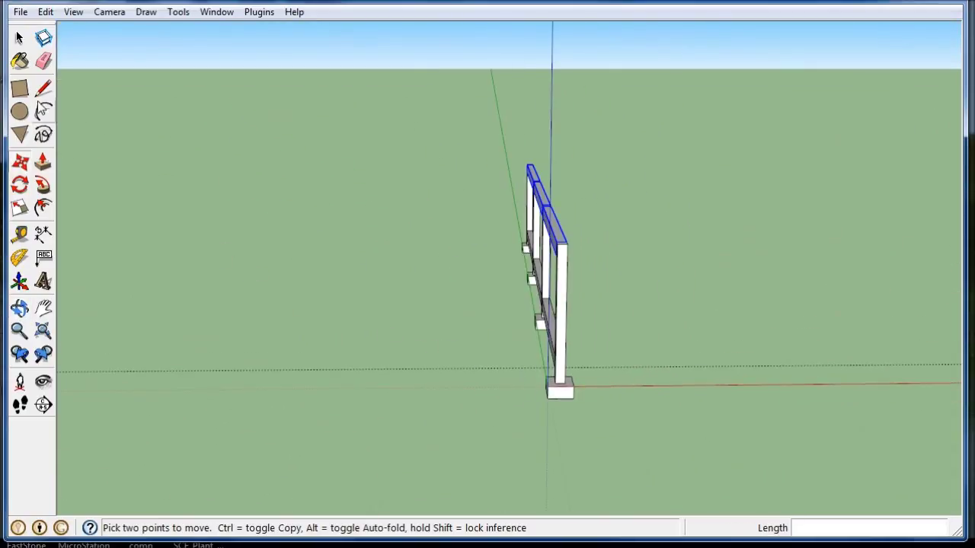
{"action": "left_click", "coordinate": [20, 40]}
{"action": "middle_click_drag", "start_coordinate": [350, 317], "coordinate": [472, 337]}
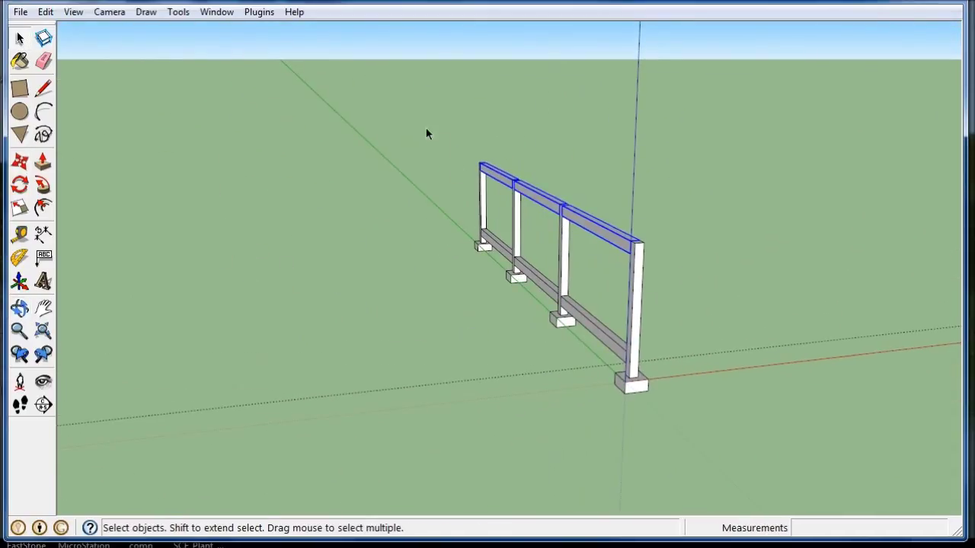
Step: Copy the whole frame 58'6 along red from its base midpoint, dividing by 2 for a middle copy
{"action": "mouse_move", "coordinate": [426, 127]}
{"action": "left_mouse_down"}
{"action": "mouse_move", "coordinate": [519, 284]}
{"action": "mouse_move", "coordinate": [729, 426]}
{"action": "left_mouse_up"}
{"action": "scroll", "coordinate": [727, 428], "scroll_direction": "up", "scroll_amount": 2}
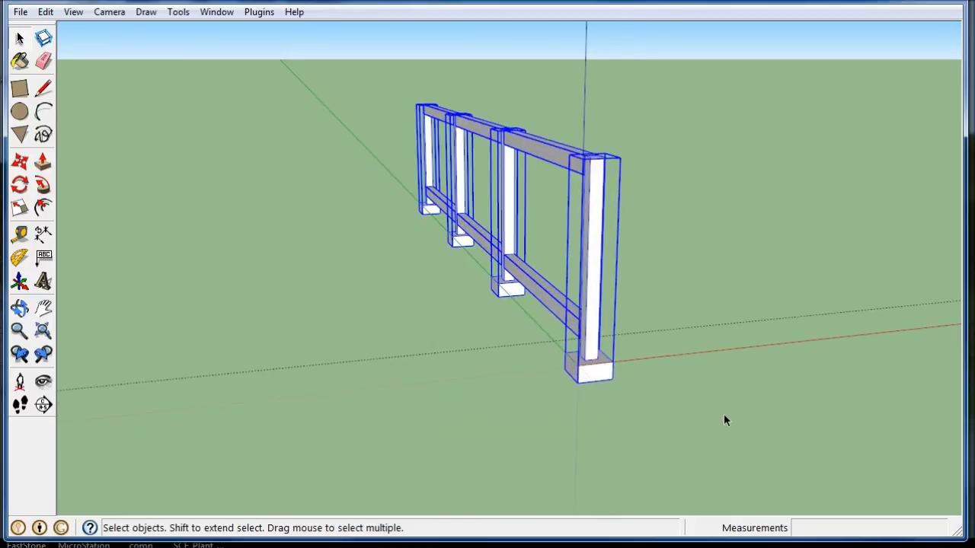
{"action": "scroll", "coordinate": [724, 414], "scroll_direction": "up", "scroll_amount": 2}
{"action": "left_click", "coordinate": [19, 161]}
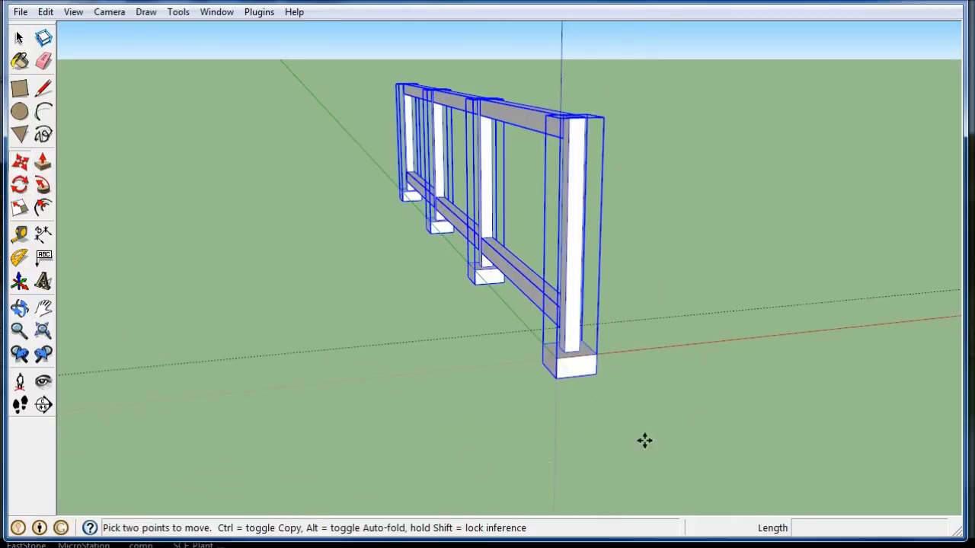
{"action": "left_click", "coordinate": [579, 379]}
{"action": "key", "text": "ctrl"}
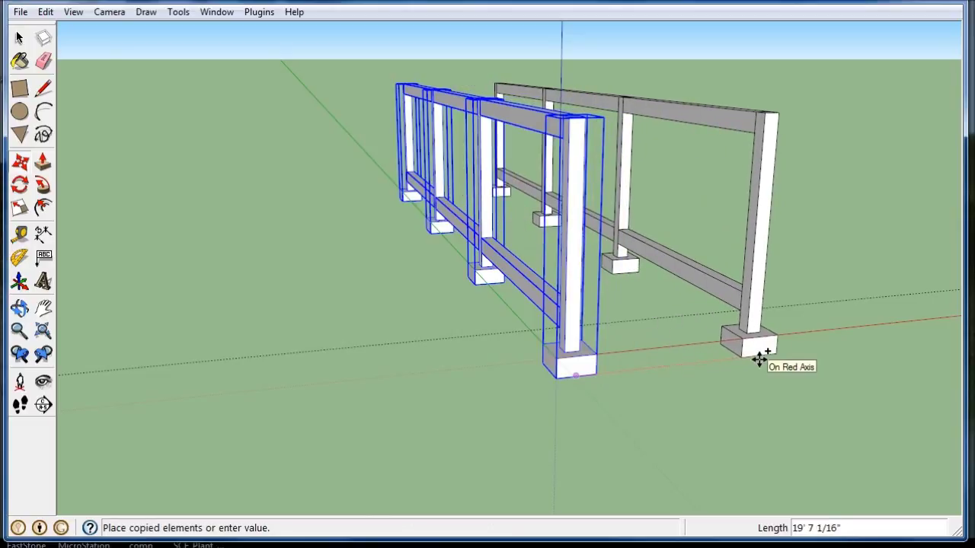
{"action": "type", "text": "58'"}
{"action": "type", "text": "6"}
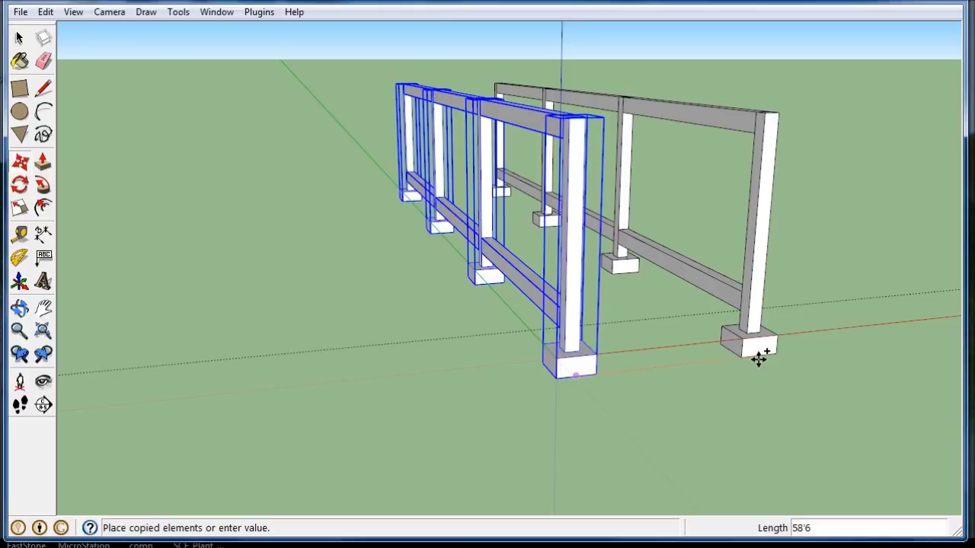
{"action": "key", "text": "Return"}
{"action": "scroll", "coordinate": [353, 424], "scroll_direction": "down", "scroll_amount": 3}
{"action": "type", "text": "/2"}
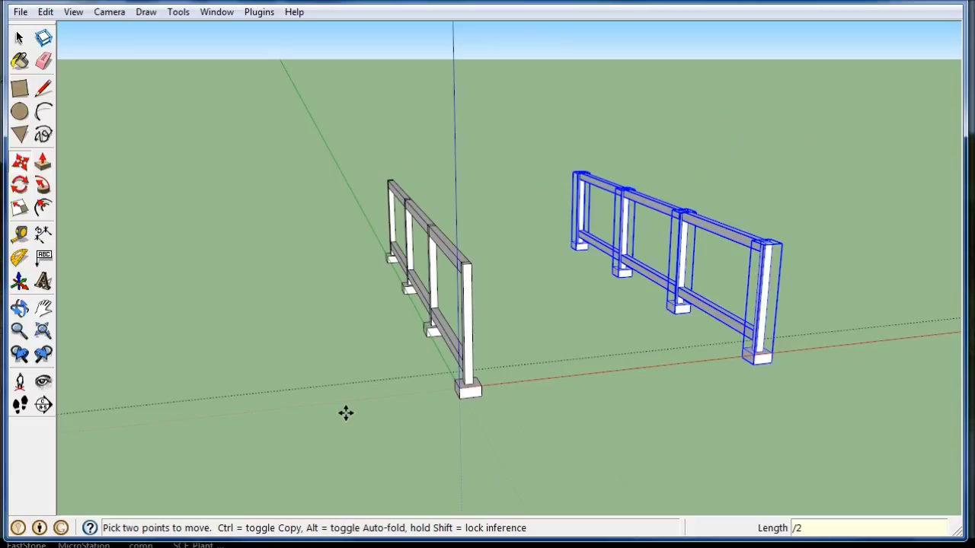
{"action": "key", "text": "Return"}
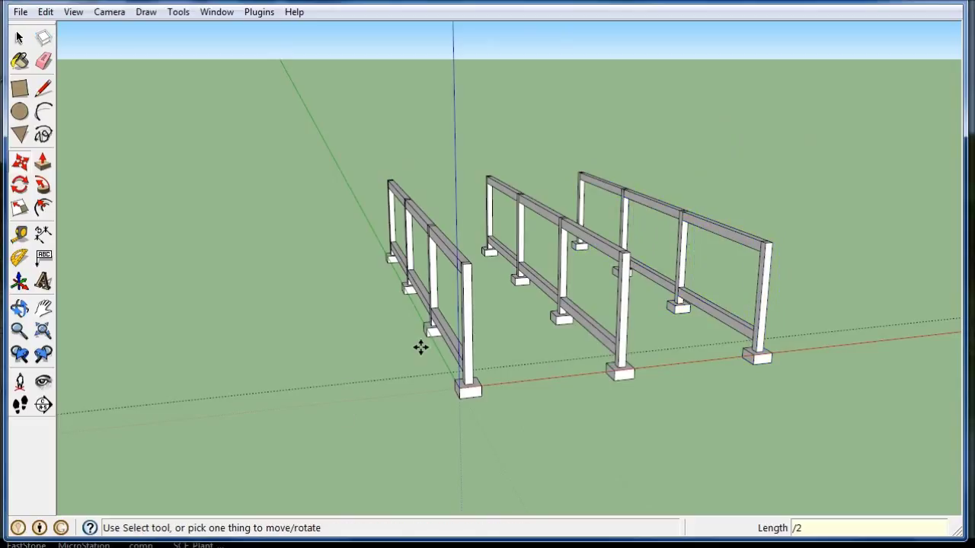
{"action": "mouse_move", "coordinate": [420, 344]}
{"action": "middle_mouse_down"}
{"action": "mouse_move", "coordinate": [835, 518]}
{"action": "mouse_move", "coordinate": [496, 451]}
{"action": "middle_mouse_up"}
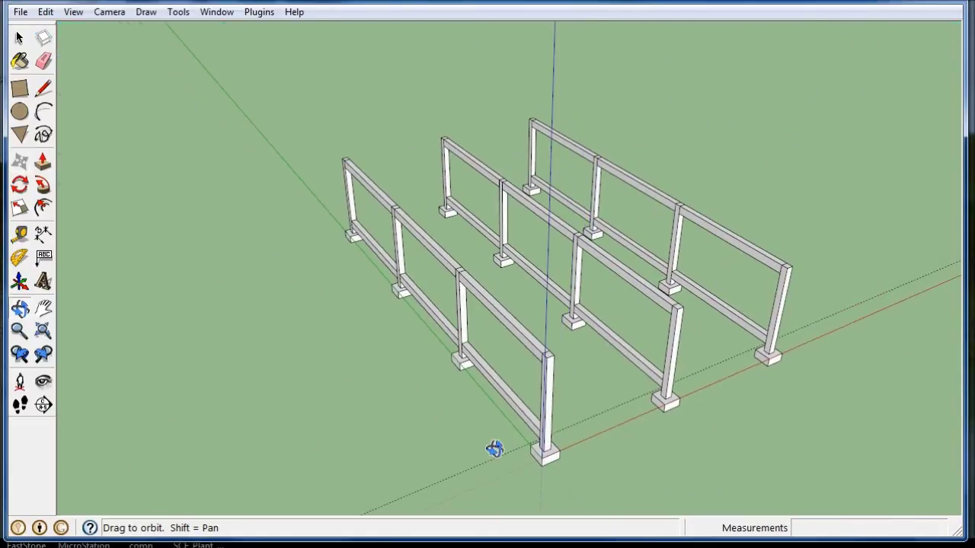
{"action": "middle_click_drag", "start_coordinate": [650, 413], "coordinate": [304, 364]}
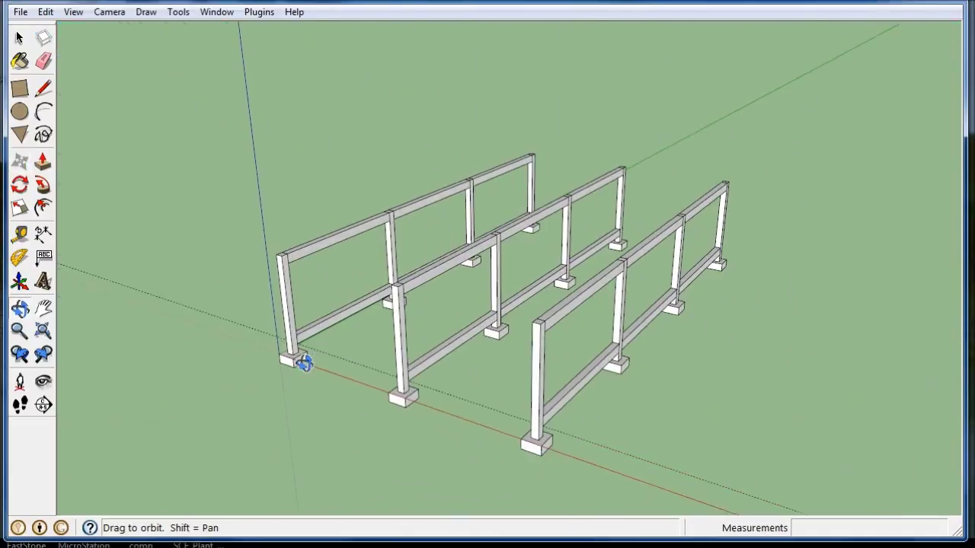
{"action": "scroll", "coordinate": [298, 389], "scroll_direction": "up", "scroll_amount": 4}
{"action": "scroll", "coordinate": [289, 279], "scroll_direction": "up", "scroll_amount": 2}
{"action": "scroll", "coordinate": [285, 270], "scroll_direction": "up", "scroll_amount": 2}
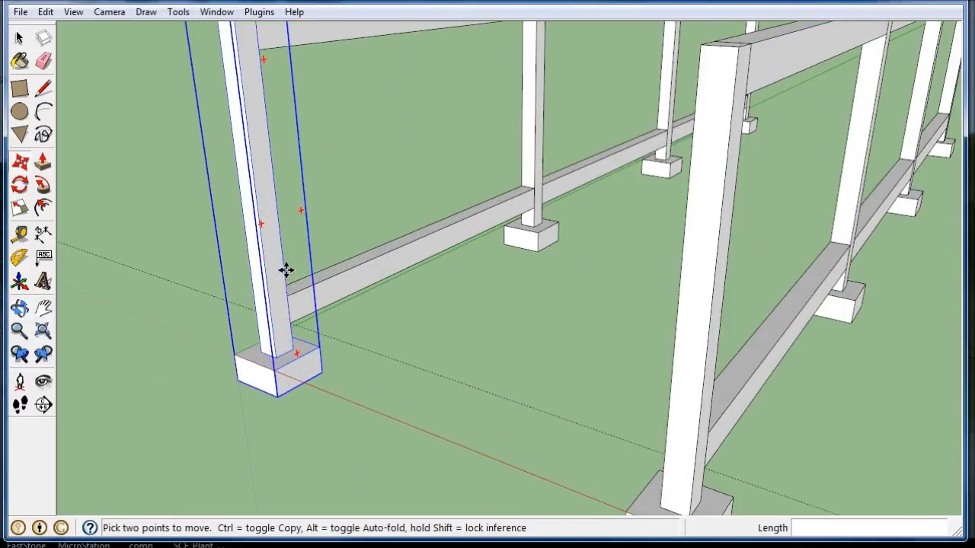
{"action": "scroll", "coordinate": [242, 347], "scroll_direction": "up", "scroll_amount": 2}
{"action": "scroll", "coordinate": [252, 349], "scroll_direction": "up", "scroll_amount": 2}
{"action": "scroll", "coordinate": [313, 377], "scroll_direction": "up", "scroll_amount": 2}
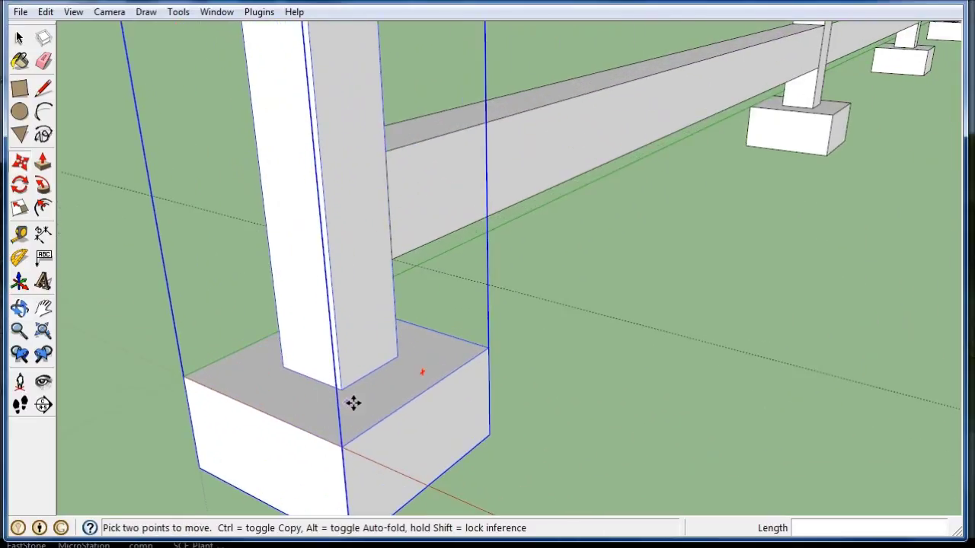
{"action": "middle_click_drag", "start_coordinate": [353, 402], "coordinate": [256, 331]}
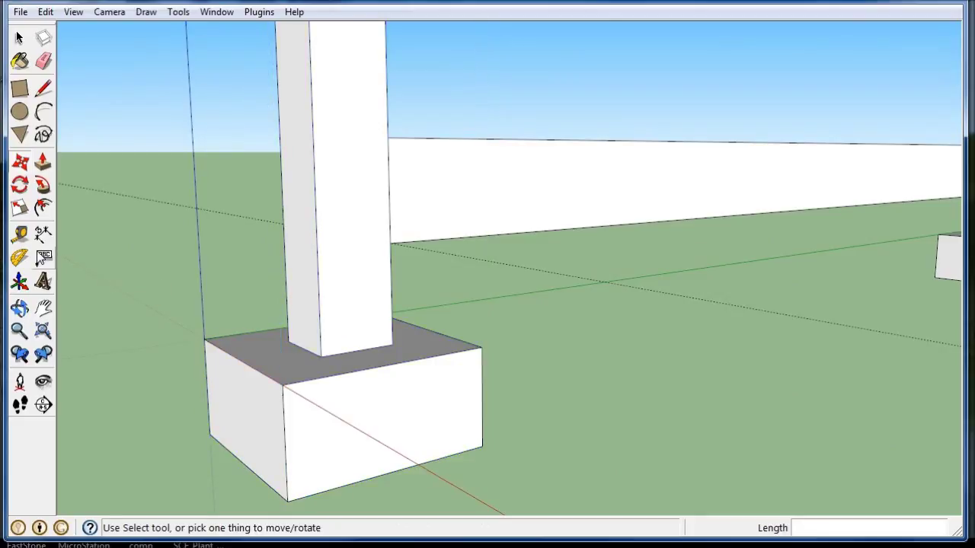
{"action": "left_click", "coordinate": [19, 234]}
Step: Set a 24" guide on the corner post and draw a 24 by 18 rectangle on its face
{"action": "left_click", "coordinate": [342, 353]}
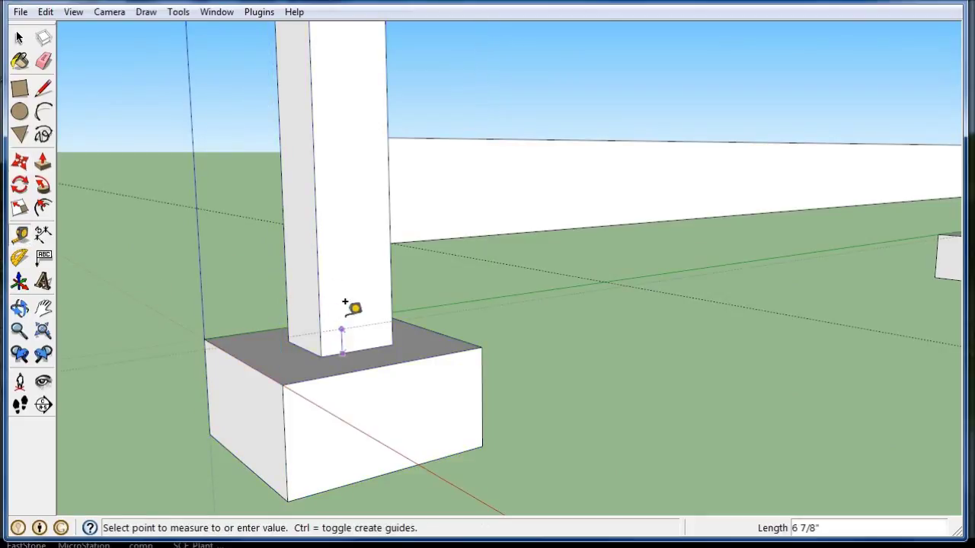
{"action": "type", "text": "4"}
{"action": "key", "text": "Return"}
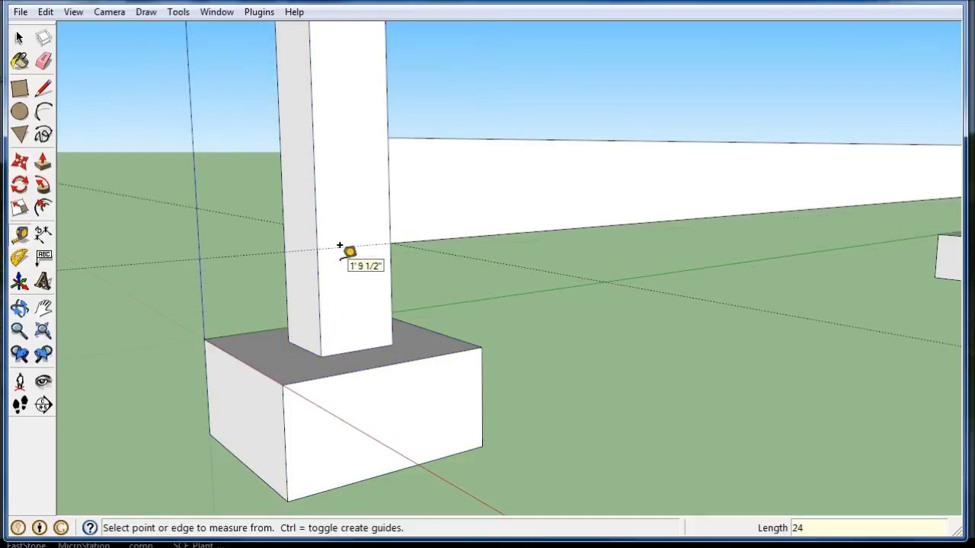
{"action": "left_click", "coordinate": [20, 89]}
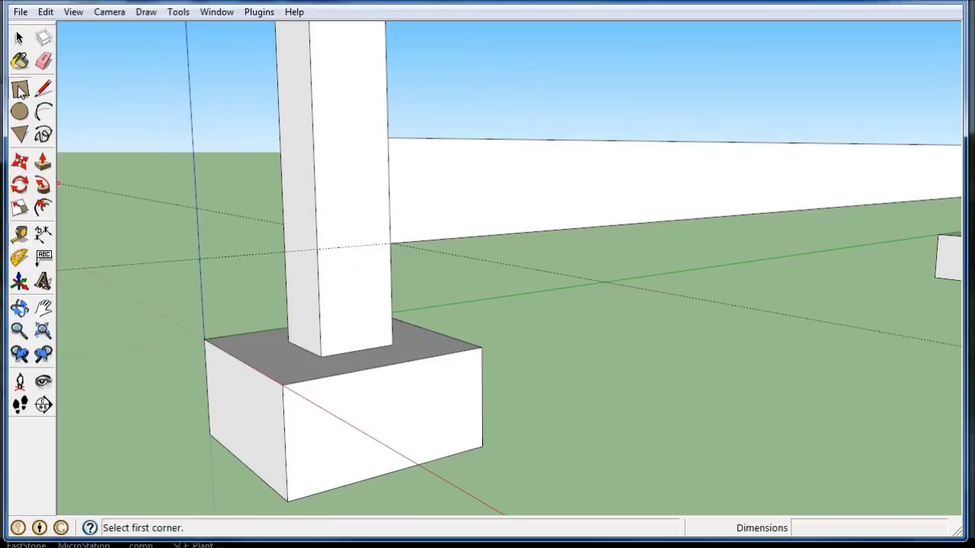
{"action": "left_click", "coordinate": [317, 249]}
{"action": "type", "text": "24,18"}
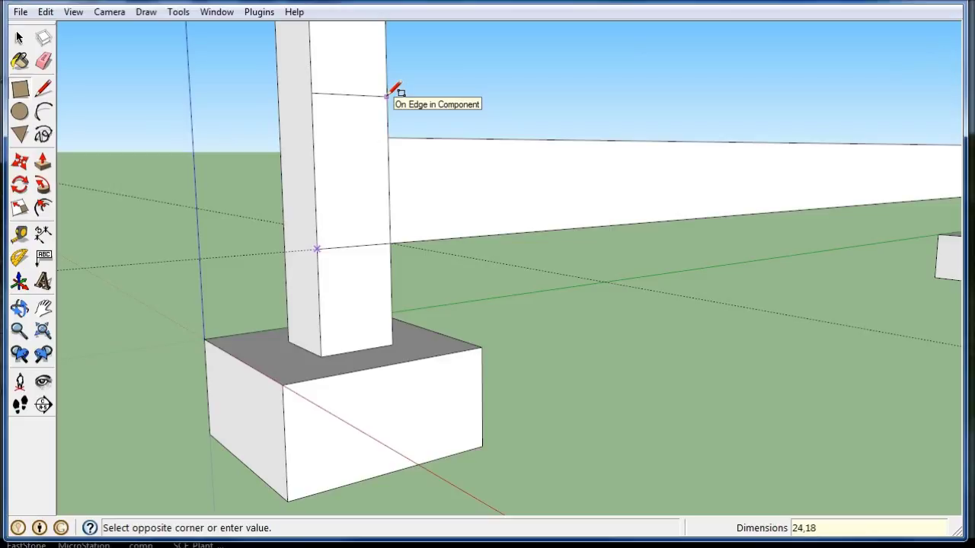
{"action": "left_click", "coordinate": [387, 96]}
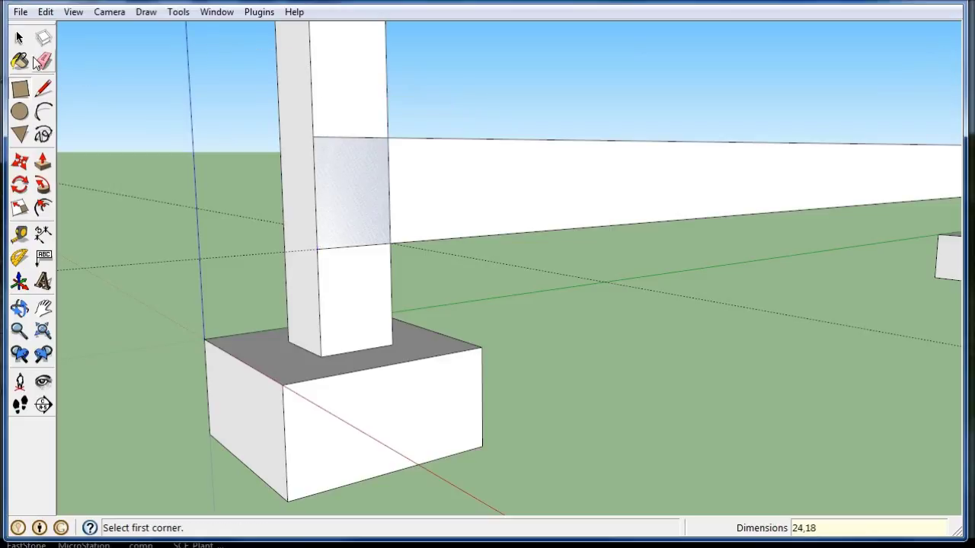
{"action": "left_click", "coordinate": [19, 37]}
Step: Push/Pull the rectangle across to the neighbouring post to form the cross beam
{"action": "left_click", "coordinate": [42, 161]}
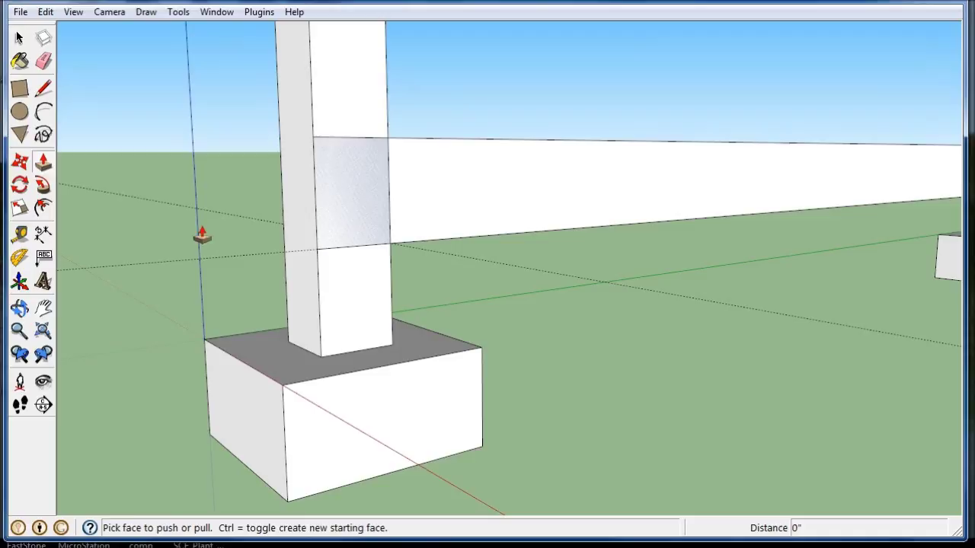
{"action": "left_click", "coordinate": [336, 228]}
{"action": "scroll", "coordinate": [344, 348], "scroll_direction": "down", "scroll_amount": 3}
{"action": "scroll", "coordinate": [340, 342], "scroll_direction": "down", "scroll_amount": 3}
{"action": "scroll", "coordinate": [366, 358], "scroll_direction": "down", "scroll_amount": 2}
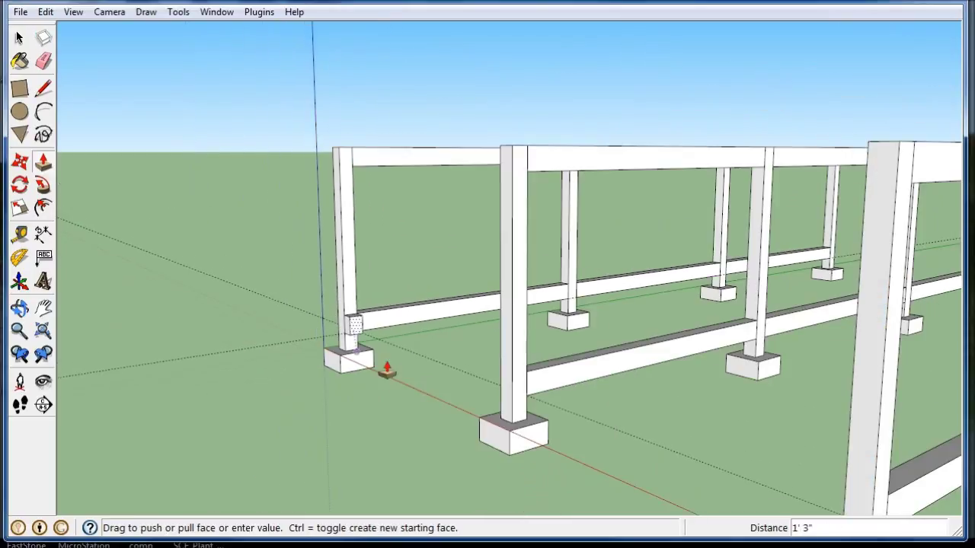
{"action": "left_click", "coordinate": [504, 374]}
{"action": "mouse_move", "coordinate": [333, 392]}
{"action": "middle_mouse_down"}
{"action": "mouse_move", "coordinate": [481, 404]}
{"action": "mouse_move", "coordinate": [883, 403]}
{"action": "middle_mouse_up"}
Step: Make the new cross beam a group
{"action": "left_click", "coordinate": [19, 38]}
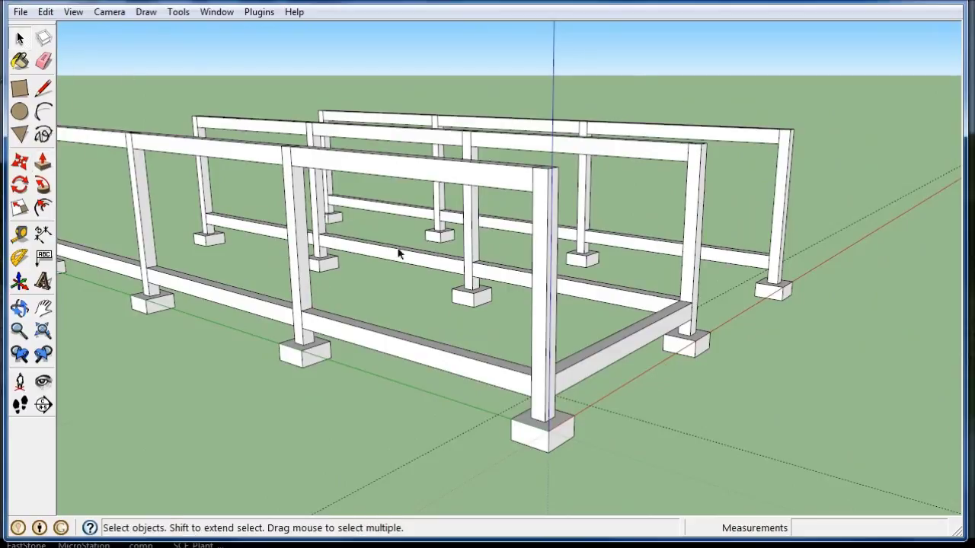
{"action": "double_click", "coordinate": [605, 360]}
{"action": "right_click", "coordinate": [605, 359]}
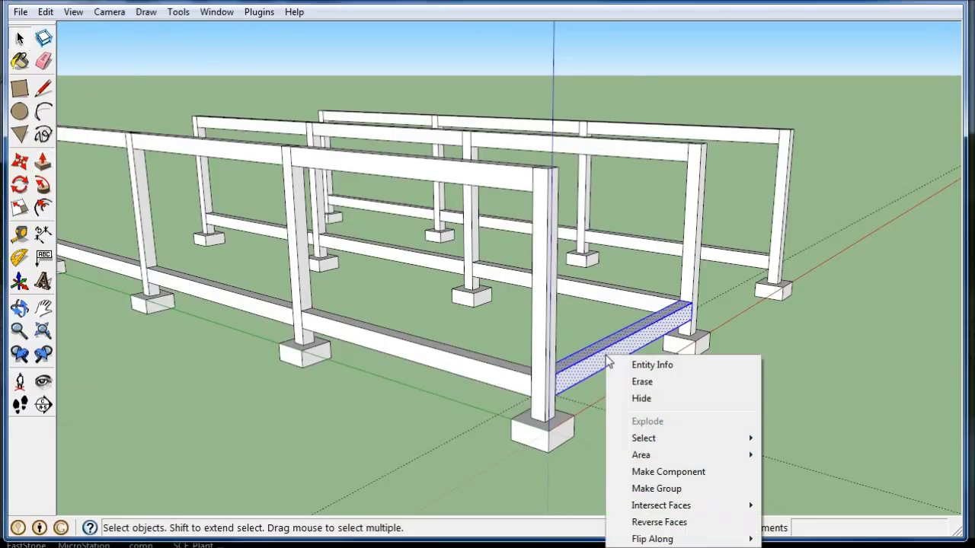
{"action": "left_click", "coordinate": [657, 489]}
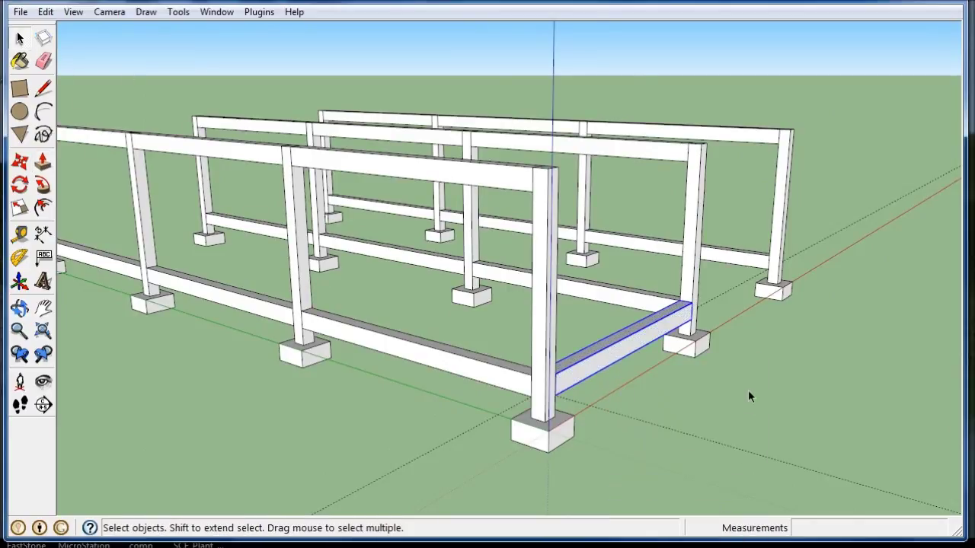
{"action": "mouse_move", "coordinate": [748, 390]}
{"action": "middle_mouse_down"}
{"action": "mouse_move", "coordinate": [337, 403]}
{"action": "mouse_move", "coordinate": [70, 236]}
{"action": "middle_mouse_up"}
{"action": "scroll", "coordinate": [120, 259], "scroll_direction": "up", "scroll_amount": 3}
{"action": "scroll", "coordinate": [169, 262], "scroll_direction": "up", "scroll_amount": 3}
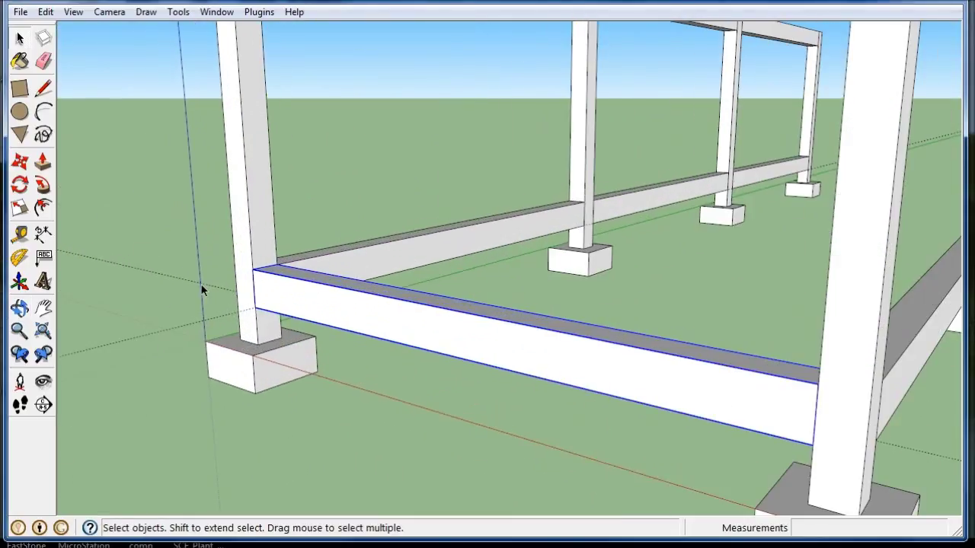
{"action": "scroll", "coordinate": [302, 395], "scroll_direction": "down", "scroll_amount": 2}
Step: Copy the grouped beam up to the top of the end frame
{"action": "key", "text": "m"}
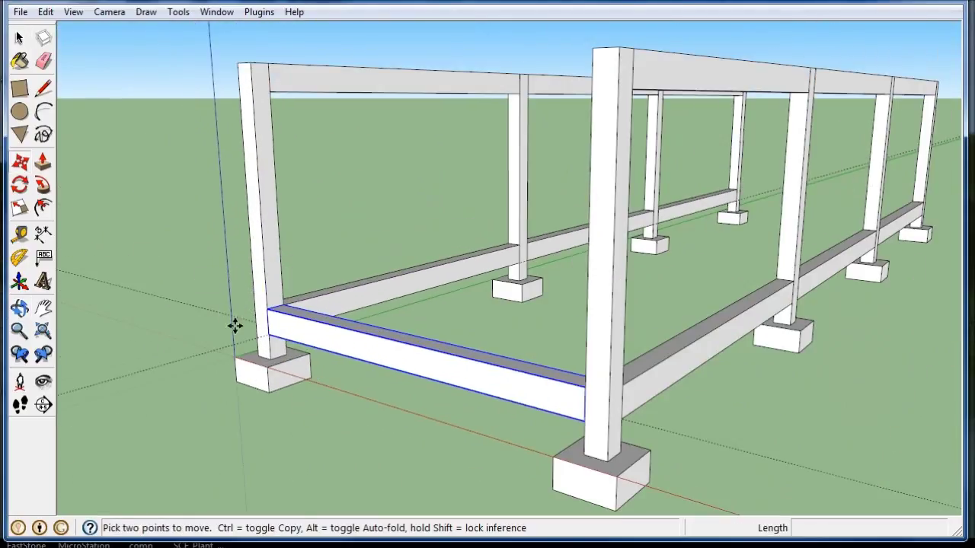
{"action": "key", "text": "ctrl"}
{"action": "left_click", "coordinate": [267, 310]}
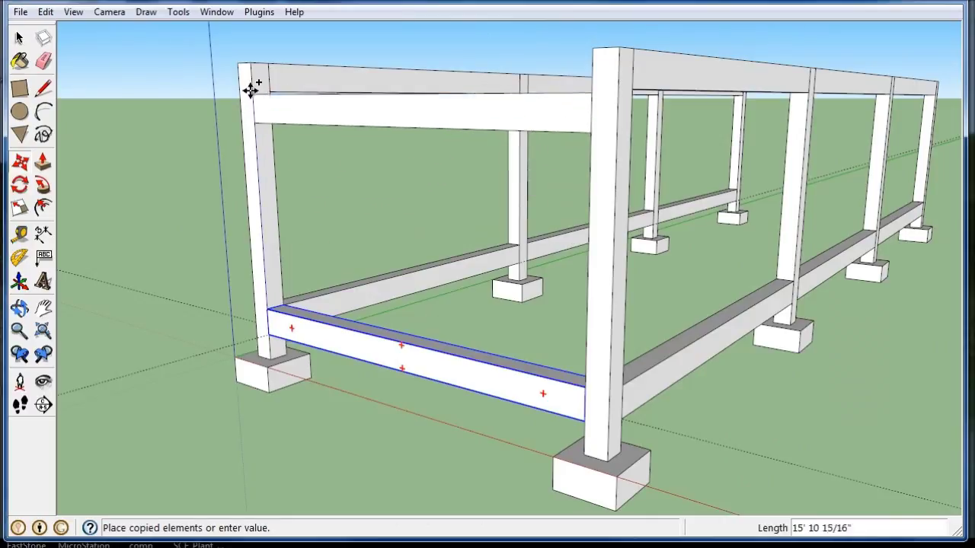
{"action": "left_click", "coordinate": [250, 67]}
{"action": "left_click", "coordinate": [20, 38]}
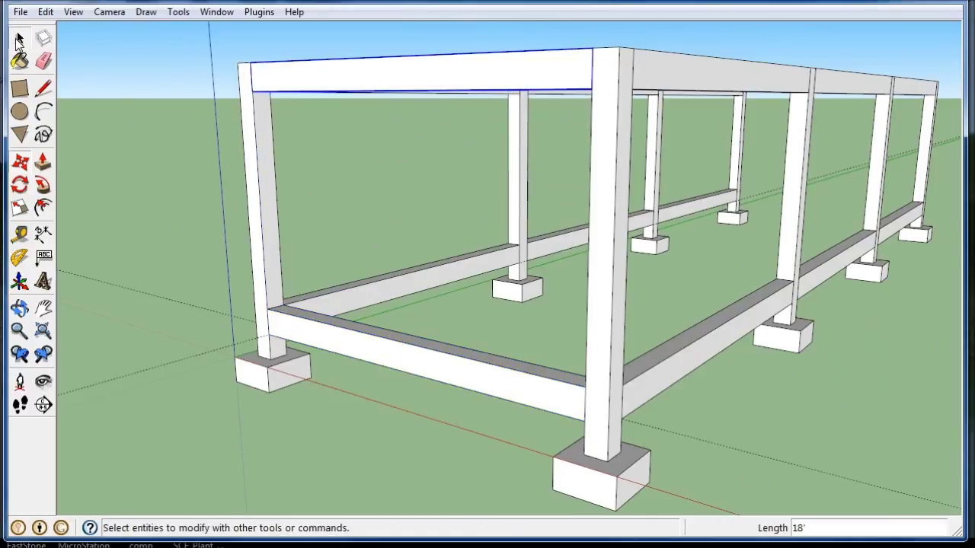
{"action": "left_click", "coordinate": [419, 368], "text": "shift"}
{"action": "middle_click_drag", "start_coordinate": [342, 345], "coordinate": [488, 389]}
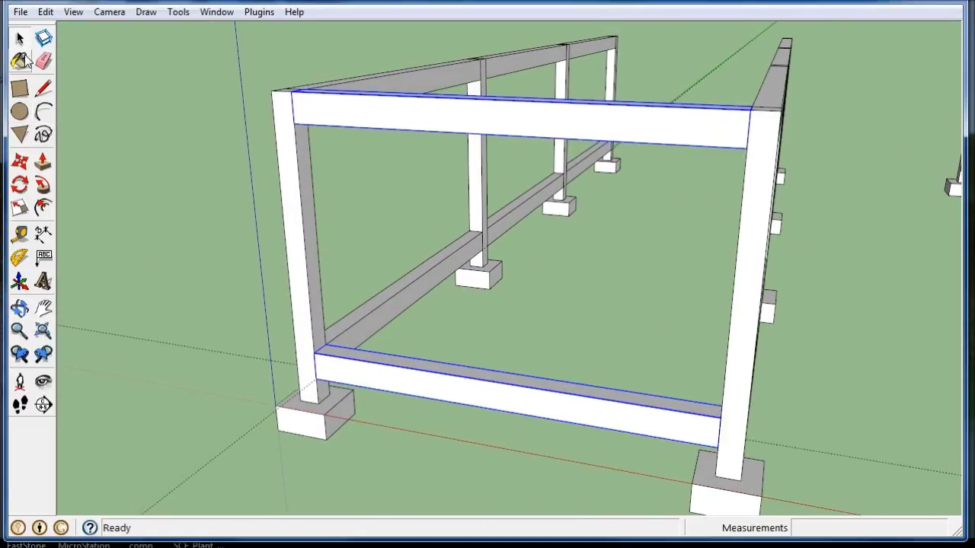
Step: Copy the upper and lower cross beams 29' 3" into the next bay, linking the middle and third frames
{"action": "left_click", "coordinate": [21, 161]}
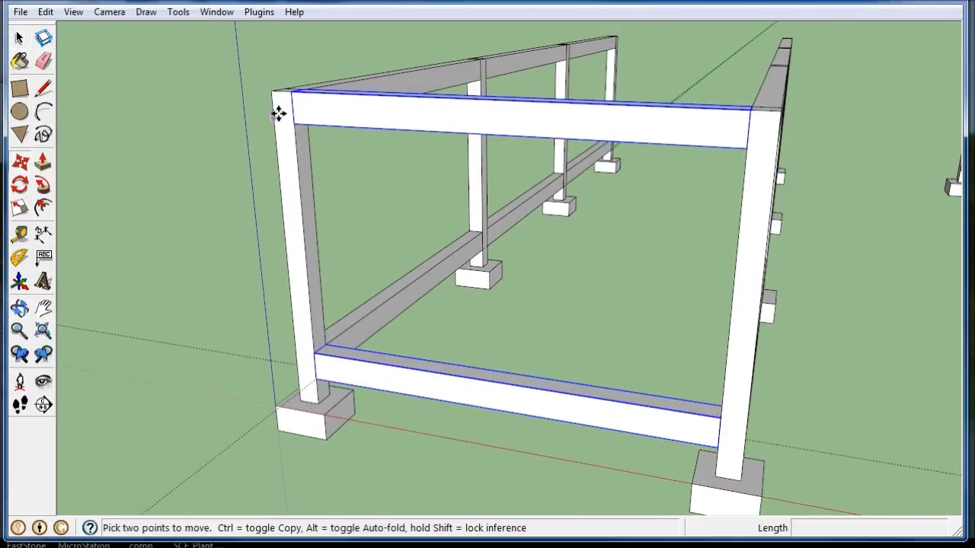
{"action": "left_click", "coordinate": [290, 92], "text": "ctrl"}
{"action": "scroll", "coordinate": [344, 249], "scroll_direction": "down", "scroll_amount": 3}
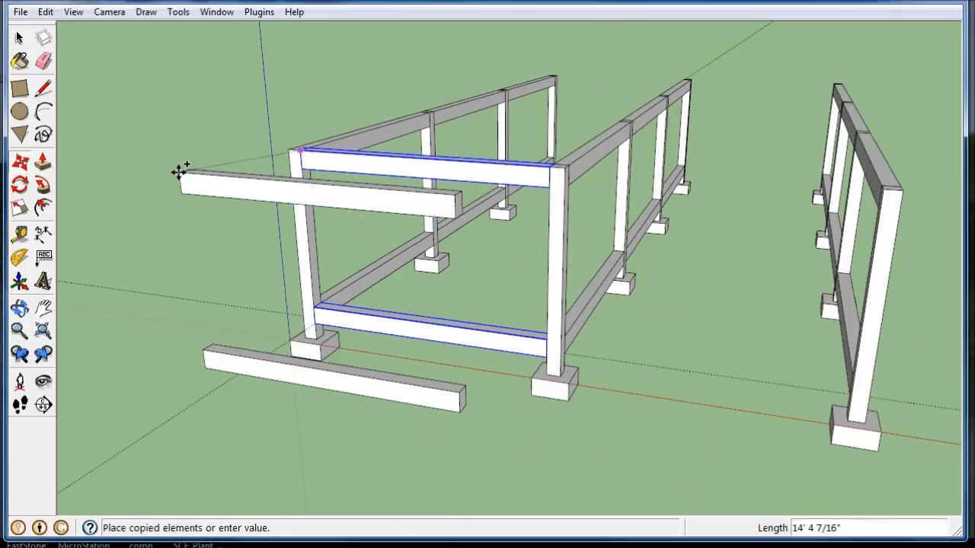
{"action": "left_click", "coordinate": [566, 174]}
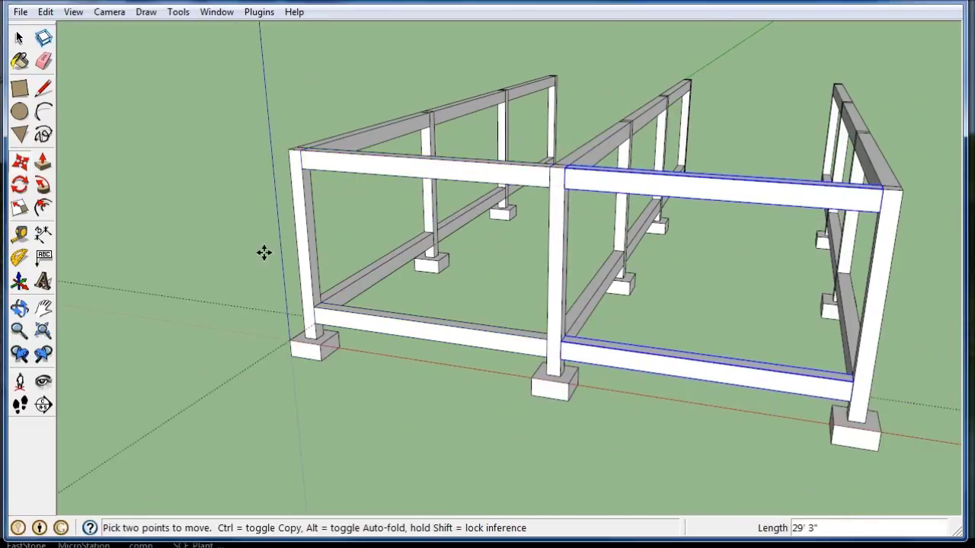
{"action": "mouse_move", "coordinate": [263, 252]}
{"action": "middle_mouse_down"}
{"action": "mouse_move", "coordinate": [798, 372]}
{"action": "mouse_move", "coordinate": [605, 300]}
{"action": "middle_mouse_up"}
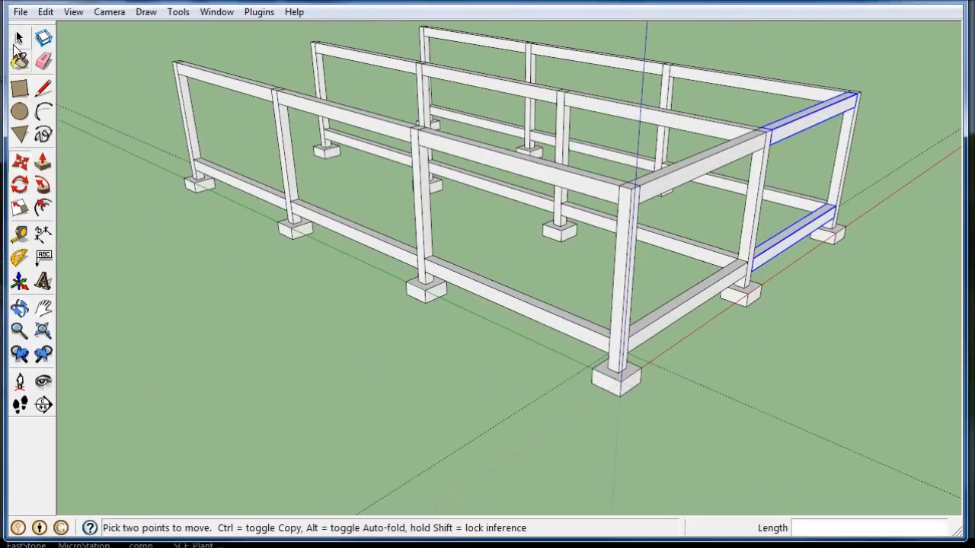
{"action": "left_click", "coordinate": [16, 43]}
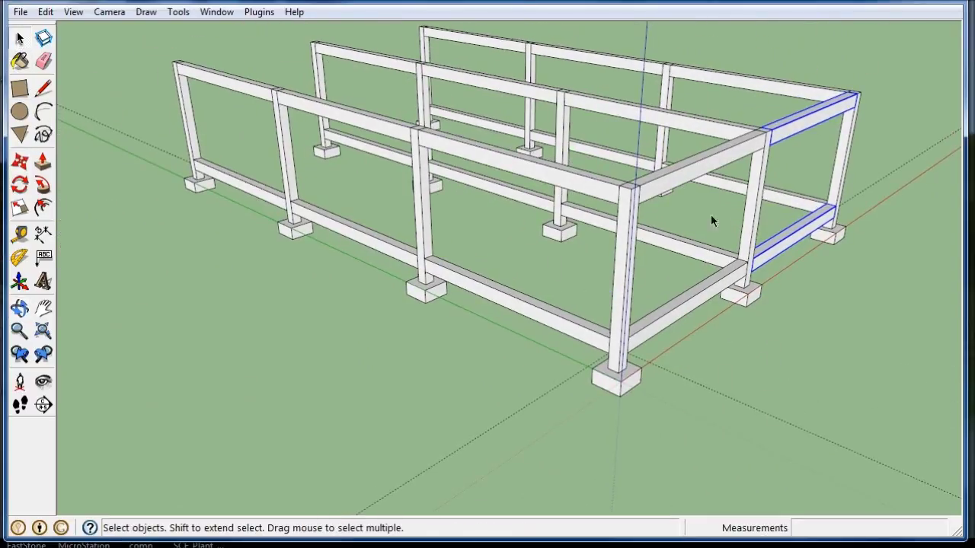
Step: Add the top front-right beam and copy the cross beams to the far frame corner
{"action": "left_click", "coordinate": [669, 182], "text": "shift"}
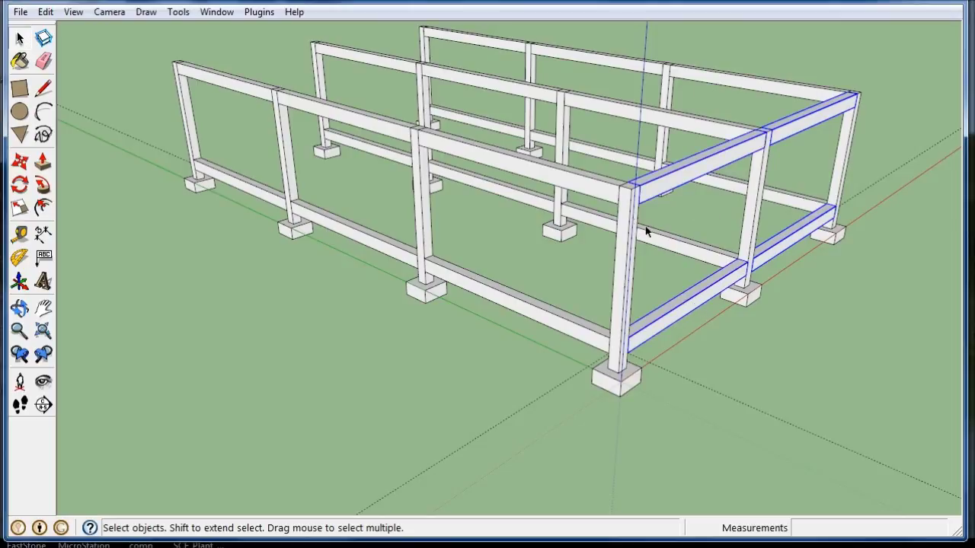
{"action": "scroll", "coordinate": [644, 197], "scroll_direction": "up", "scroll_amount": 2}
{"action": "scroll", "coordinate": [644, 201], "scroll_direction": "up", "scroll_amount": 2}
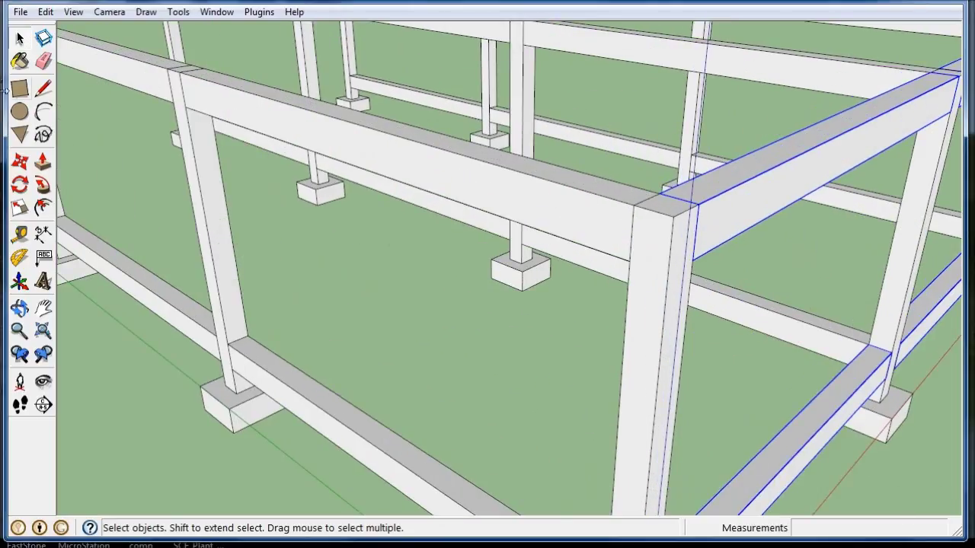
{"action": "left_click", "coordinate": [21, 164]}
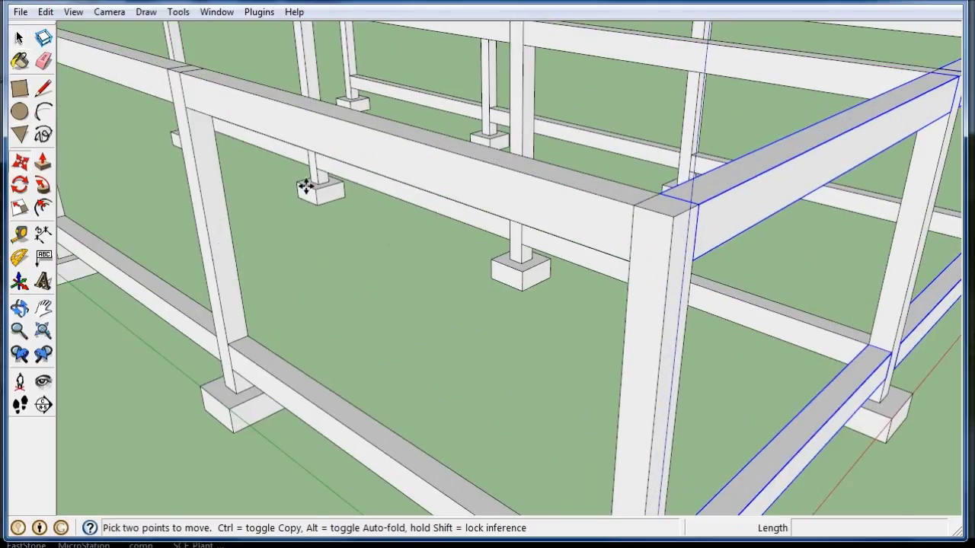
{"action": "left_click", "coordinate": [665, 196]}
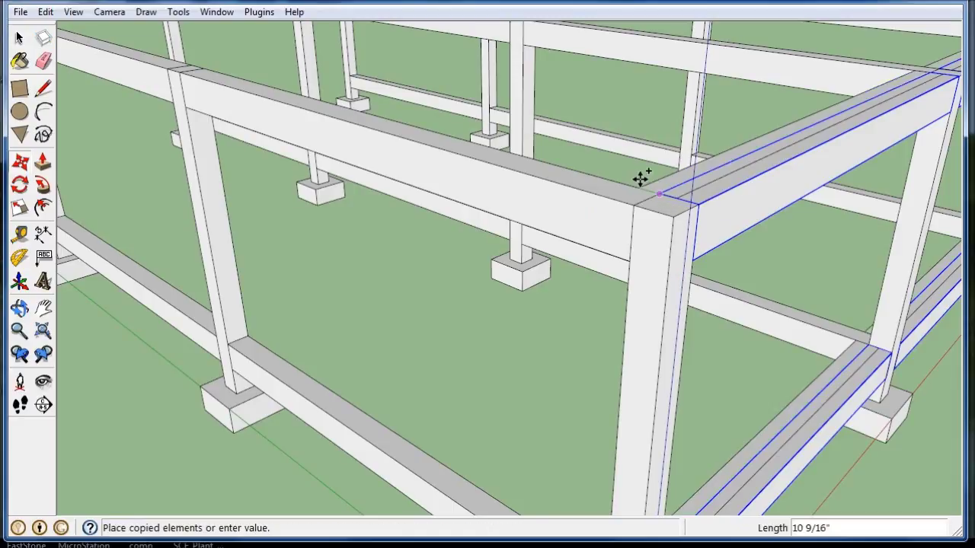
{"action": "scroll", "coordinate": [818, 261], "scroll_direction": "down", "scroll_amount": 3}
{"action": "scroll", "coordinate": [818, 261], "scroll_direction": "down", "scroll_amount": 3}
{"action": "scroll", "coordinate": [304, 103], "scroll_direction": "up", "scroll_amount": 2}
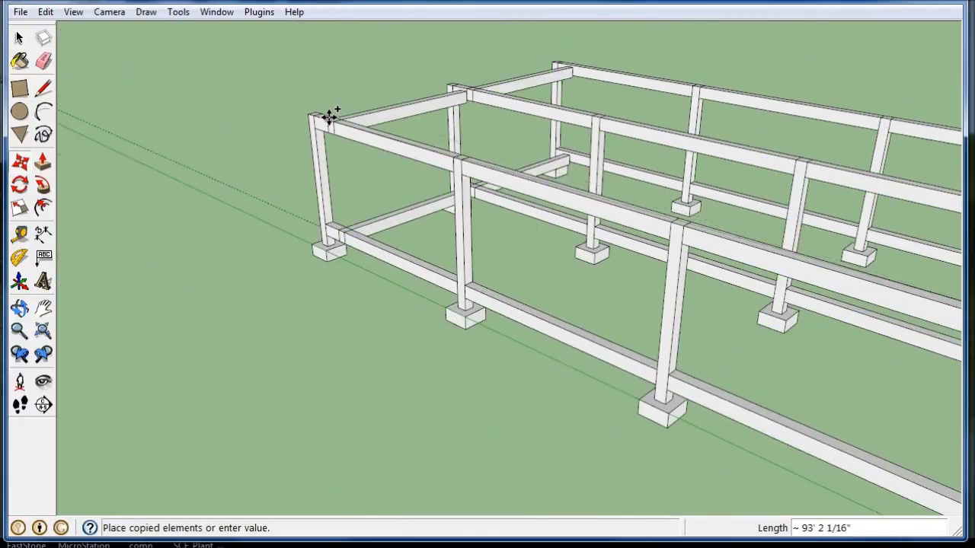
{"action": "scroll", "coordinate": [320, 103], "scroll_direction": "up", "scroll_amount": 2}
{"action": "scroll", "coordinate": [320, 107], "scroll_direction": "up", "scroll_amount": 1}
{"action": "scroll", "coordinate": [299, 116], "scroll_direction": "up", "scroll_amount": 1}
{"action": "scroll", "coordinate": [298, 116], "scroll_direction": "down", "scroll_amount": 2}
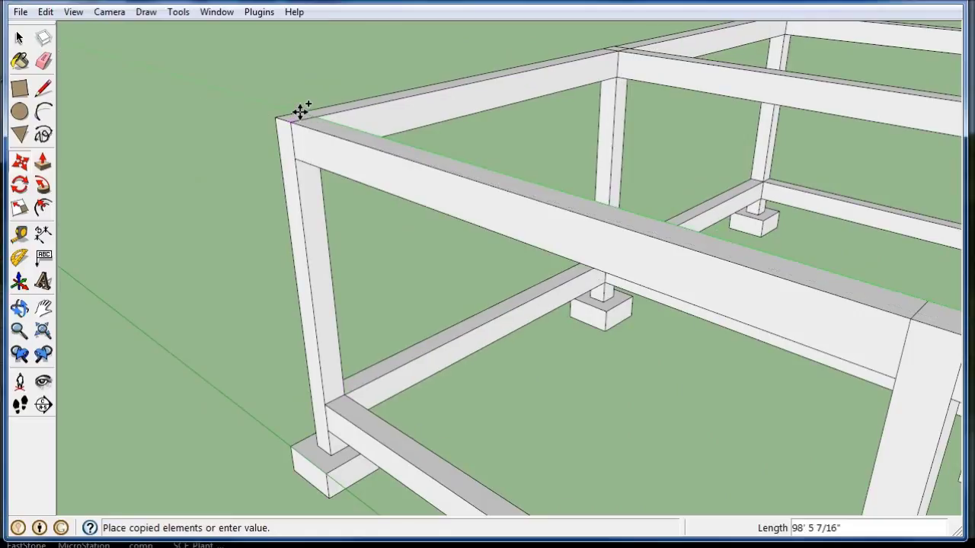
{"action": "left_click", "coordinate": [302, 106]}
Step: Clear the selection and orbit around to check the completed two-level beam grid
{"action": "middle_click_drag", "start_coordinate": [155, 157], "coordinate": [187, 153]}
{"action": "scroll", "coordinate": [218, 135], "scroll_direction": "down", "scroll_amount": 3}
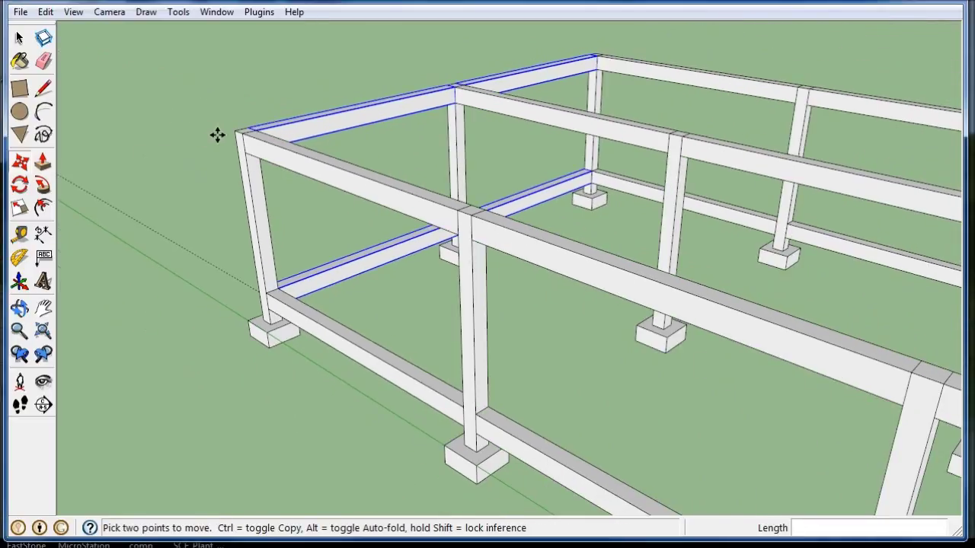
{"action": "scroll", "coordinate": [235, 135], "scroll_direction": "down", "scroll_amount": 3}
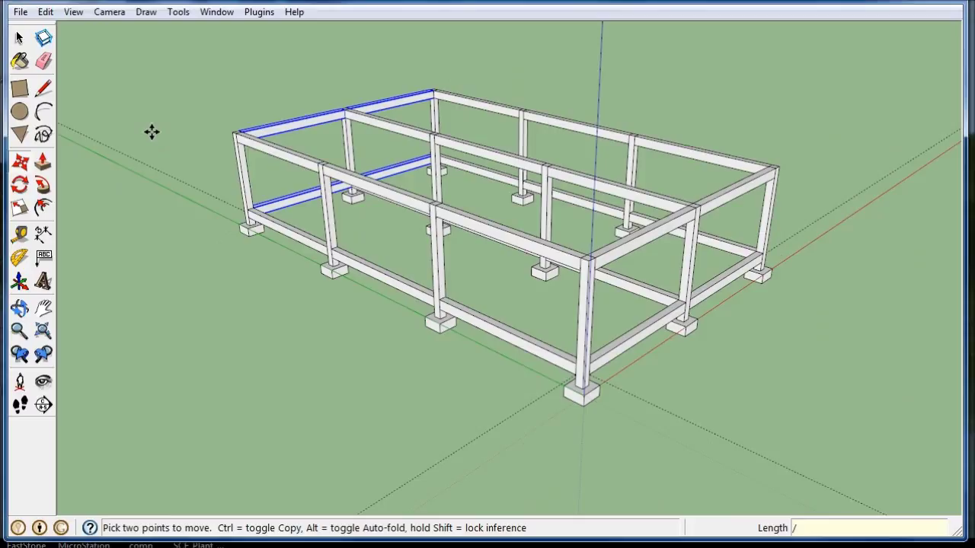
{"action": "key", "text": "ctrl+t"}
{"action": "mouse_move", "coordinate": [161, 111]}
{"action": "middle_mouse_down"}
{"action": "mouse_move", "coordinate": [734, 169]}
{"action": "mouse_move", "coordinate": [274, 184]}
{"action": "middle_mouse_up"}
{"action": "mouse_move", "coordinate": [829, 194]}
{"action": "middle_mouse_down"}
{"action": "mouse_move", "coordinate": [697, 224]}
{"action": "mouse_move", "coordinate": [413, 211]}
{"action": "middle_mouse_up"}
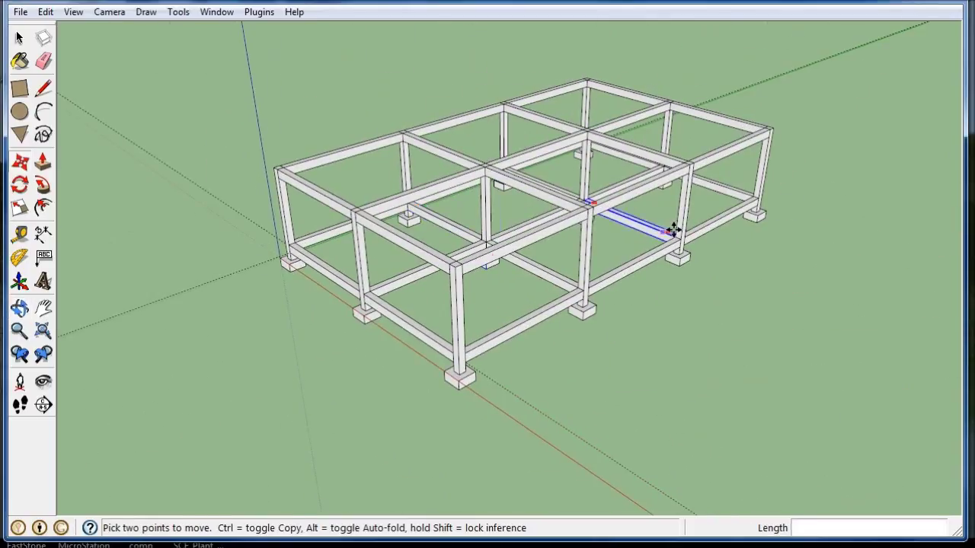
{"action": "scroll", "coordinate": [675, 230], "scroll_direction": "up", "scroll_amount": 2}
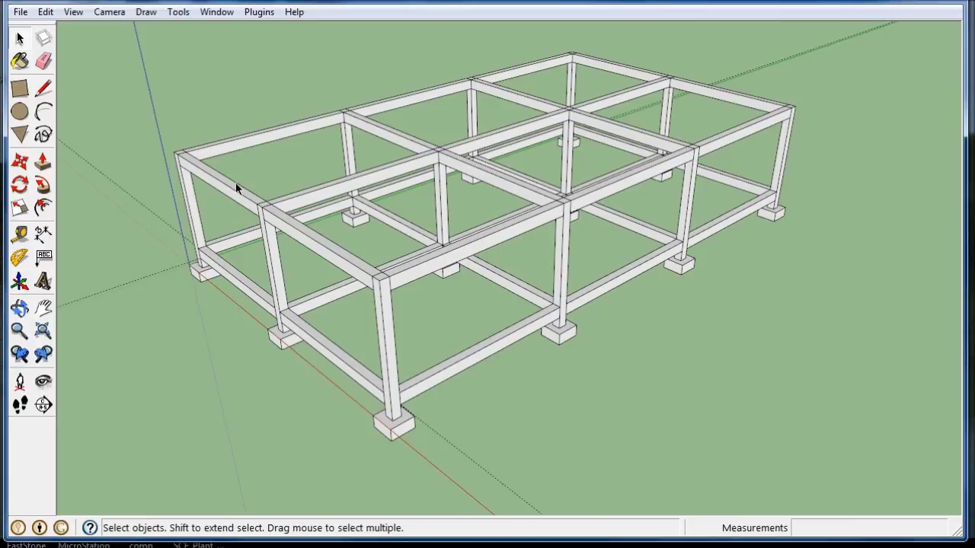
{"action": "mouse_move", "coordinate": [231, 105]}
{"action": "middle_mouse_down"}
{"action": "mouse_move", "coordinate": [210, 155]}
{"action": "mouse_move", "coordinate": [242, 203]}
{"action": "middle_mouse_up"}
{"action": "scroll", "coordinate": [240, 200], "scroll_direction": "down", "scroll_amount": 3}
Step: Draw a rectangle from the near to the far corner of the frame top
{"action": "middle_click_drag", "start_coordinate": [200, 332], "coordinate": [246, 348]}
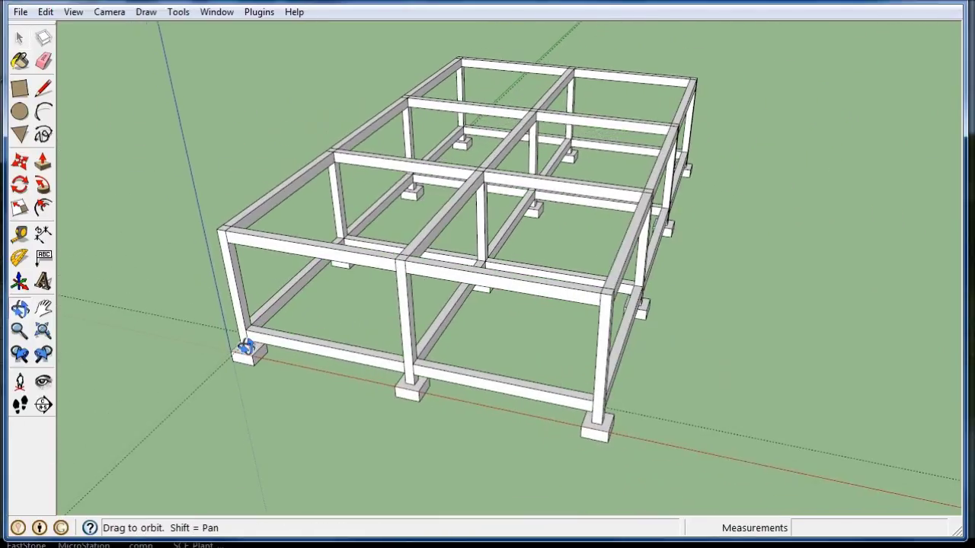
{"action": "scroll", "coordinate": [270, 203], "scroll_direction": "up", "scroll_amount": 2}
{"action": "scroll", "coordinate": [150, 214], "scroll_direction": "up", "scroll_amount": 3}
{"action": "scroll", "coordinate": [73, 163], "scroll_direction": "up", "scroll_amount": 3}
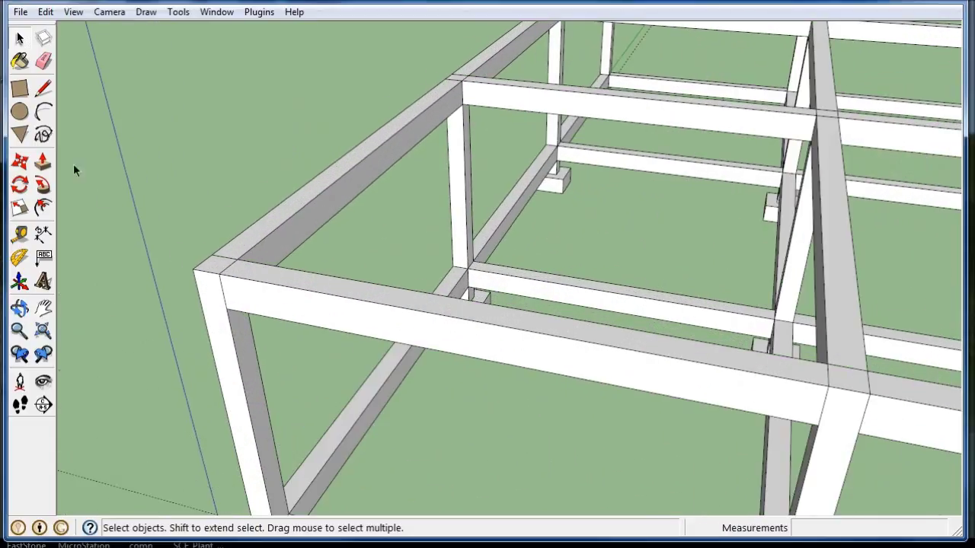
{"action": "left_click", "coordinate": [21, 89]}
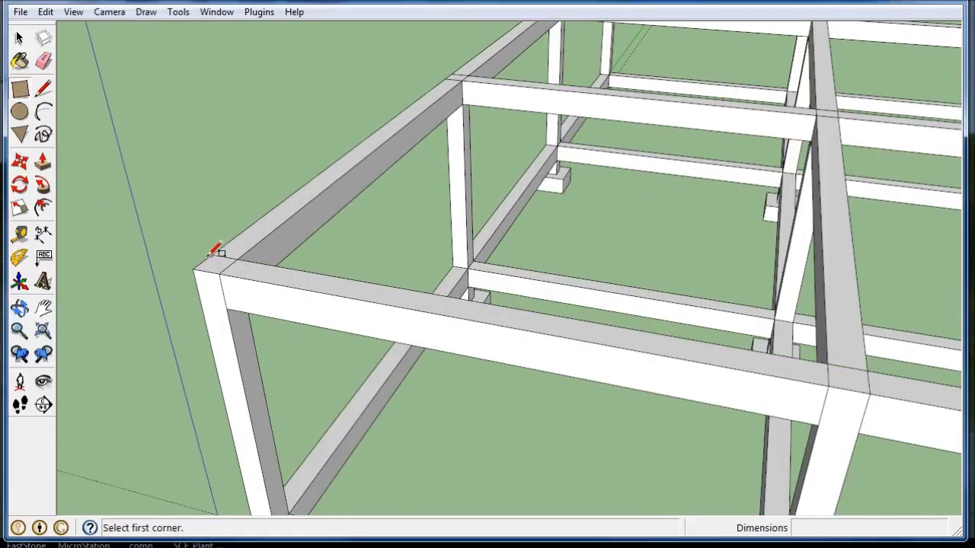
{"action": "left_click", "coordinate": [193, 269]}
{"action": "scroll", "coordinate": [158, 343], "scroll_direction": "down", "scroll_amount": 2}
{"action": "scroll", "coordinate": [152, 343], "scroll_direction": "down", "scroll_amount": 3}
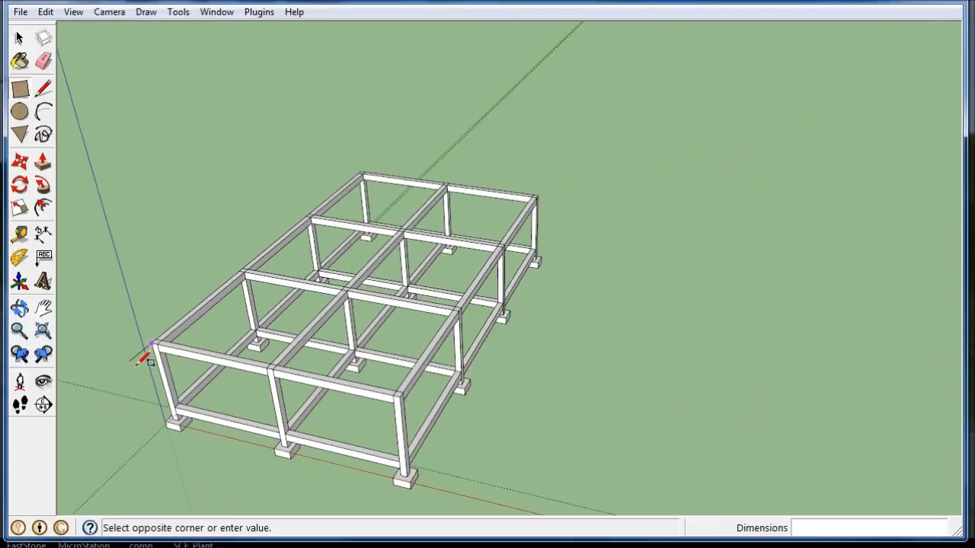
{"action": "scroll", "coordinate": [541, 197], "scroll_direction": "up", "scroll_amount": 2}
{"action": "scroll", "coordinate": [538, 187], "scroll_direction": "up", "scroll_amount": 3}
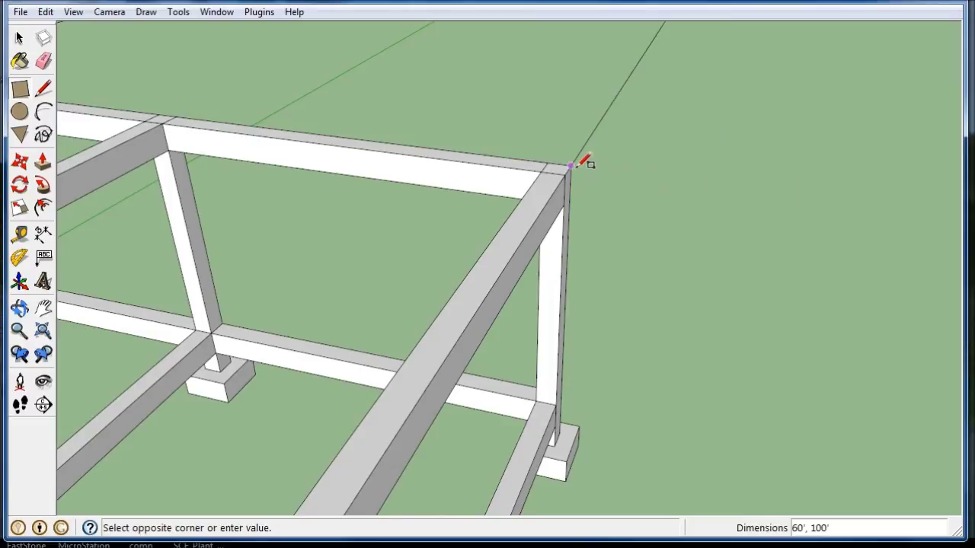
{"action": "left_click", "coordinate": [573, 165]}
Step: Orbit to inspect the new top face from below and above
{"action": "middle_click_drag", "start_coordinate": [665, 224], "coordinate": [571, 137]}
{"action": "scroll", "coordinate": [515, 256], "scroll_direction": "down", "scroll_amount": 2}
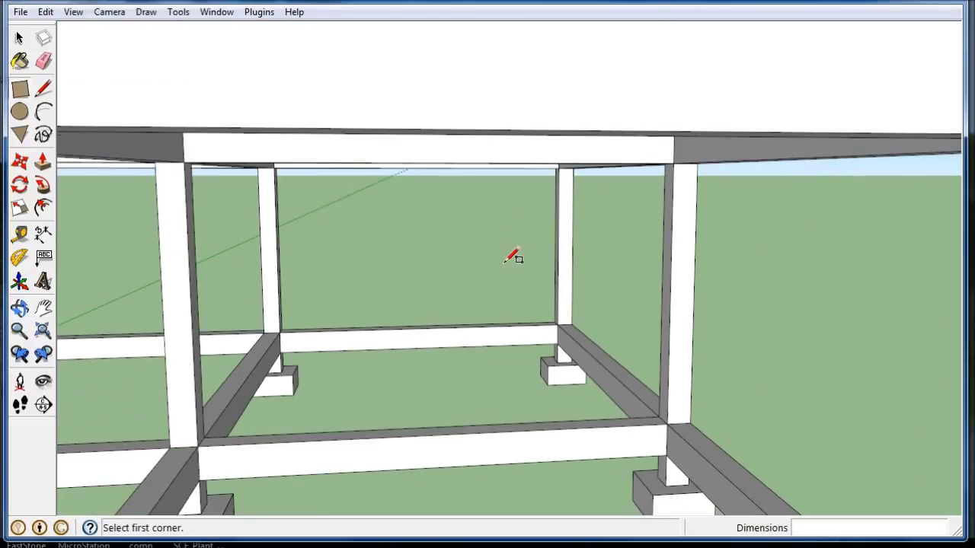
{"action": "scroll", "coordinate": [494, 266], "scroll_direction": "up", "scroll_amount": 2}
{"action": "scroll", "coordinate": [487, 264], "scroll_direction": "up", "scroll_amount": 5}
{"action": "middle_click_drag", "start_coordinate": [469, 197], "coordinate": [464, 272]}
{"action": "scroll", "coordinate": [571, 252], "scroll_direction": "down", "scroll_amount": 3}
{"action": "scroll", "coordinate": [573, 254], "scroll_direction": "up", "scroll_amount": 1}
{"action": "scroll", "coordinate": [573, 251], "scroll_direction": "down", "scroll_amount": 3}
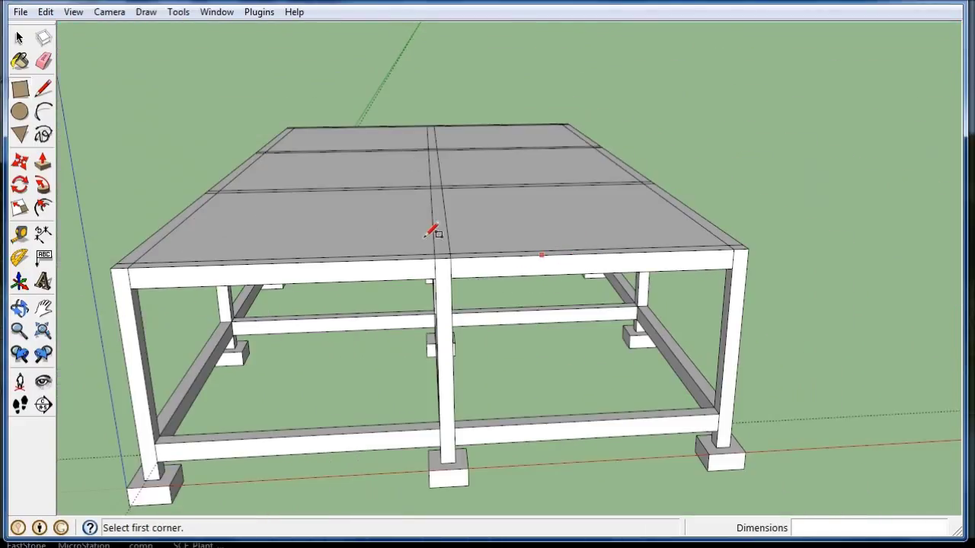
{"action": "mouse_move", "coordinate": [137, 223]}
{"action": "middle_mouse_down"}
{"action": "mouse_move", "coordinate": [202, 235]}
{"action": "mouse_move", "coordinate": [282, 213]}
{"action": "middle_mouse_up"}
Step: Push/Pull the top face up 4" into a slab
{"action": "left_click", "coordinate": [43, 161]}
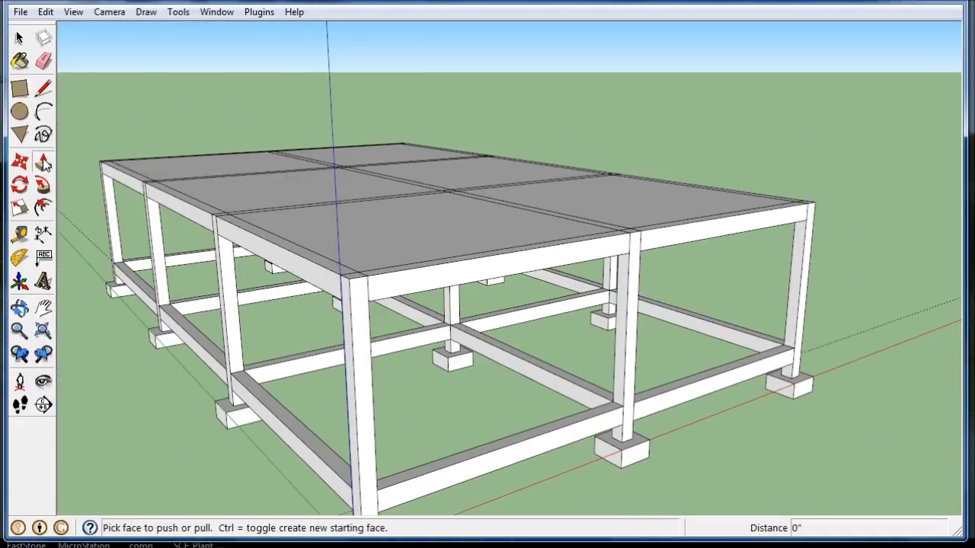
{"action": "left_click", "coordinate": [392, 252]}
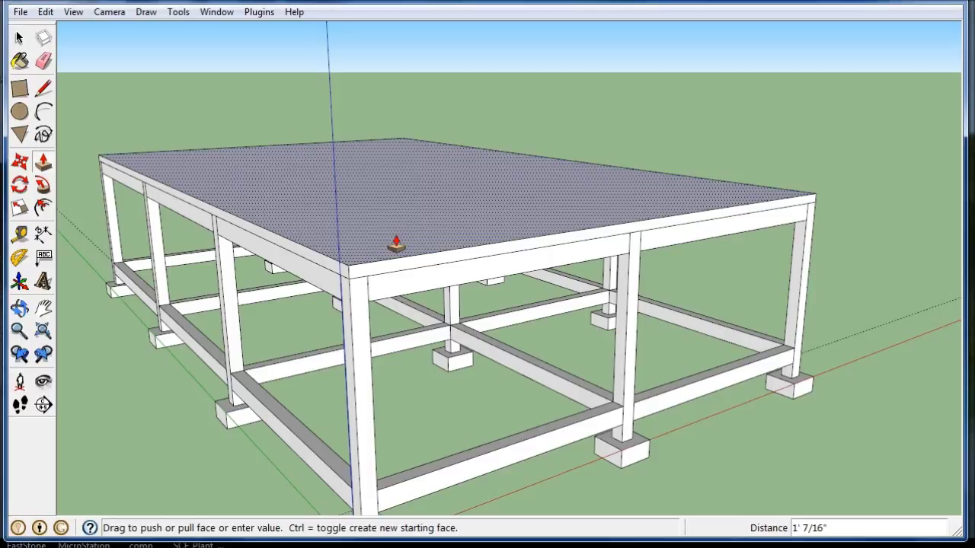
{"action": "type", "text": "4"}
{"action": "key", "text": "Return"}
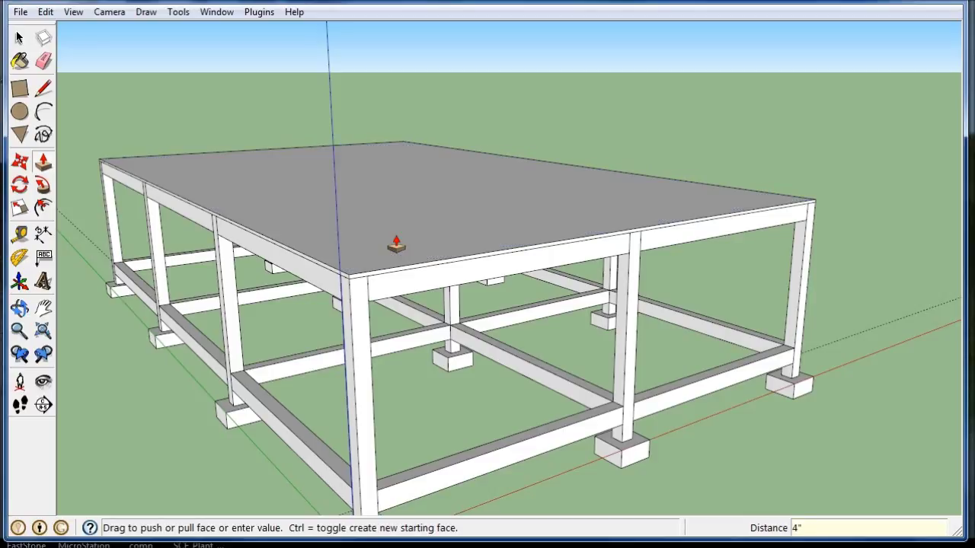
{"action": "middle_click_drag", "start_coordinate": [304, 233], "coordinate": [128, 162]}
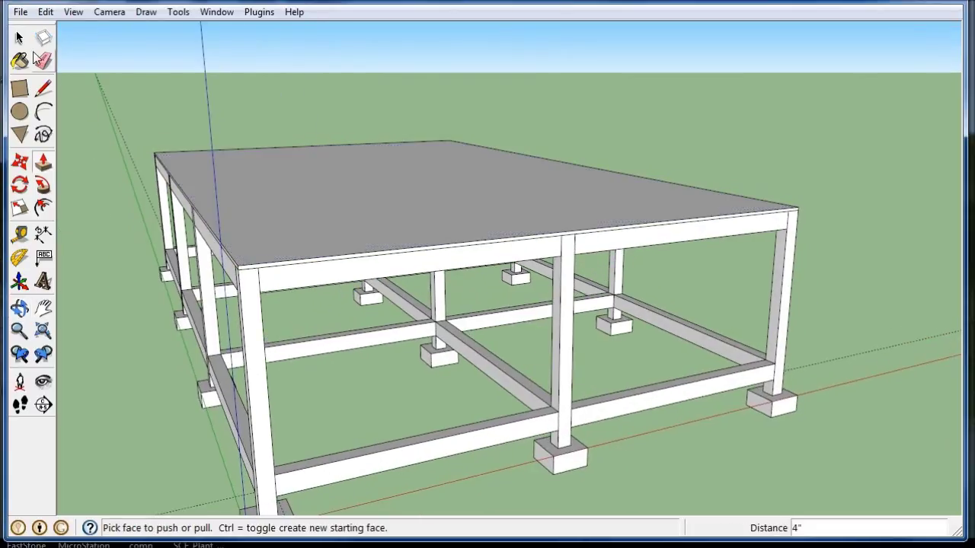
Step: Make the top slab a group
{"action": "key", "text": "space"}
{"action": "left_click", "coordinate": [300, 213]}
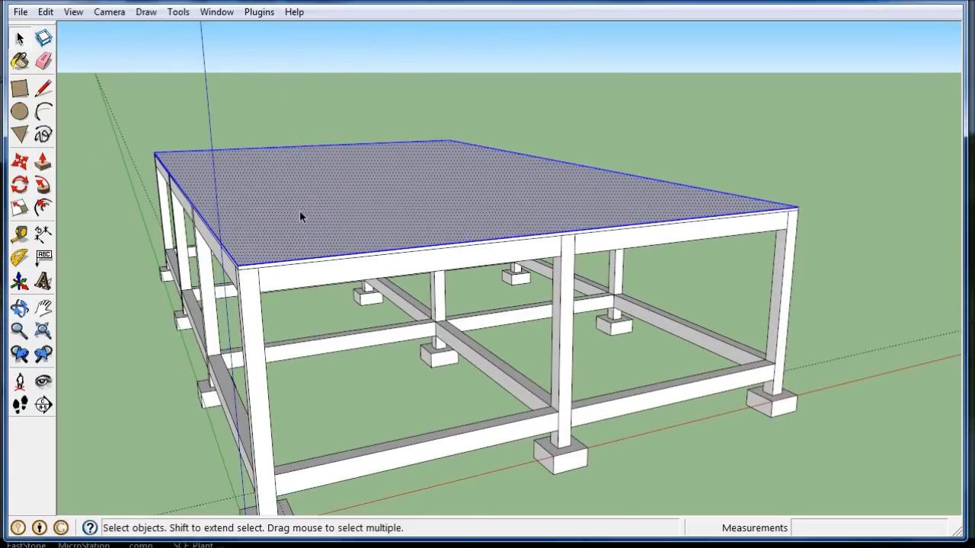
{"action": "right_click", "coordinate": [301, 213]}
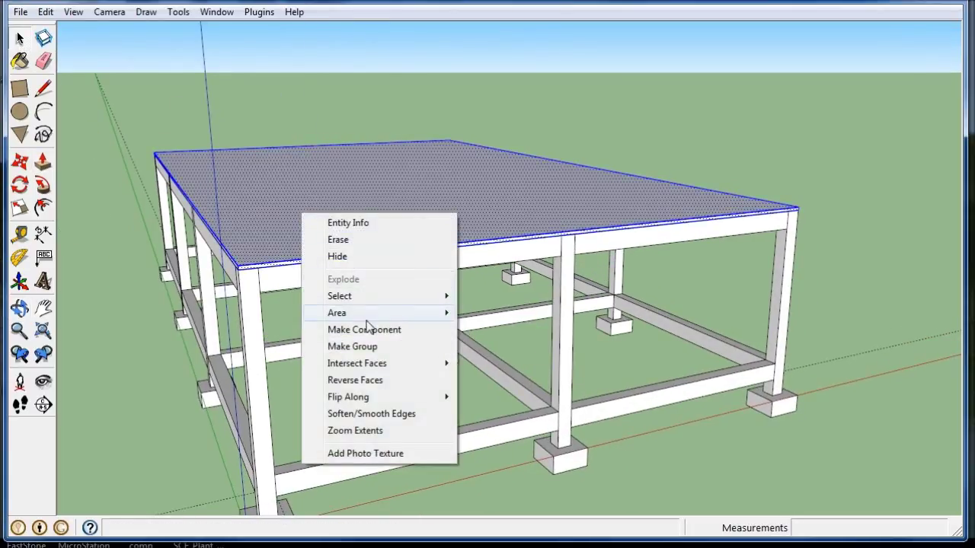
{"action": "left_click", "coordinate": [354, 346]}
{"action": "mouse_move", "coordinate": [448, 386]}
{"action": "middle_mouse_down"}
{"action": "mouse_move", "coordinate": [373, 340]}
{"action": "mouse_move", "coordinate": [252, 313]}
{"action": "mouse_move", "coordinate": [191, 277]}
{"action": "middle_mouse_up"}
{"action": "scroll", "coordinate": [300, 335], "scroll_direction": "down", "scroll_amount": 3}
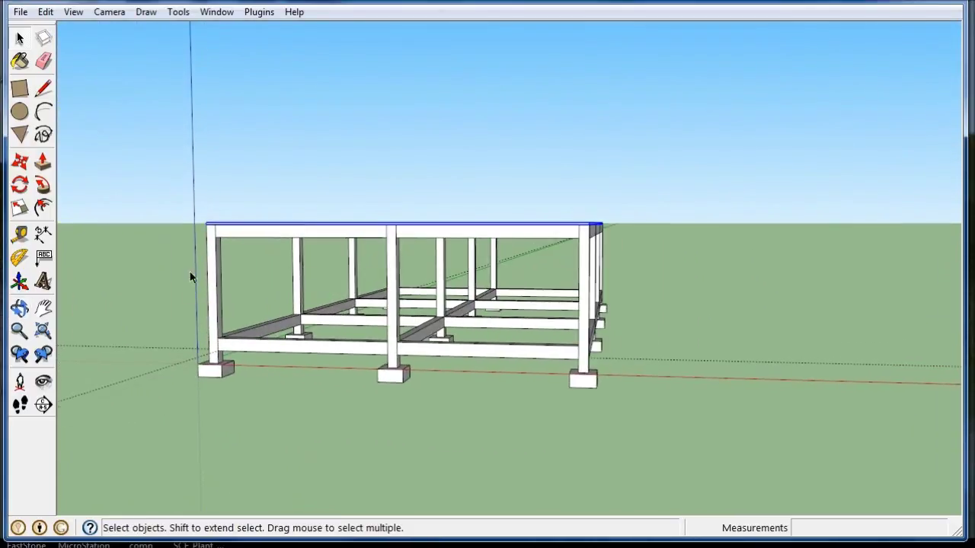
Step: Copy the slab 18' down from its top edge to floor level
{"action": "scroll", "coordinate": [191, 276], "scroll_direction": "up", "scroll_amount": 2}
{"action": "scroll", "coordinate": [203, 239], "scroll_direction": "up", "scroll_amount": 3}
{"action": "middle_click_drag", "start_coordinate": [252, 368], "coordinate": [259, 347]}
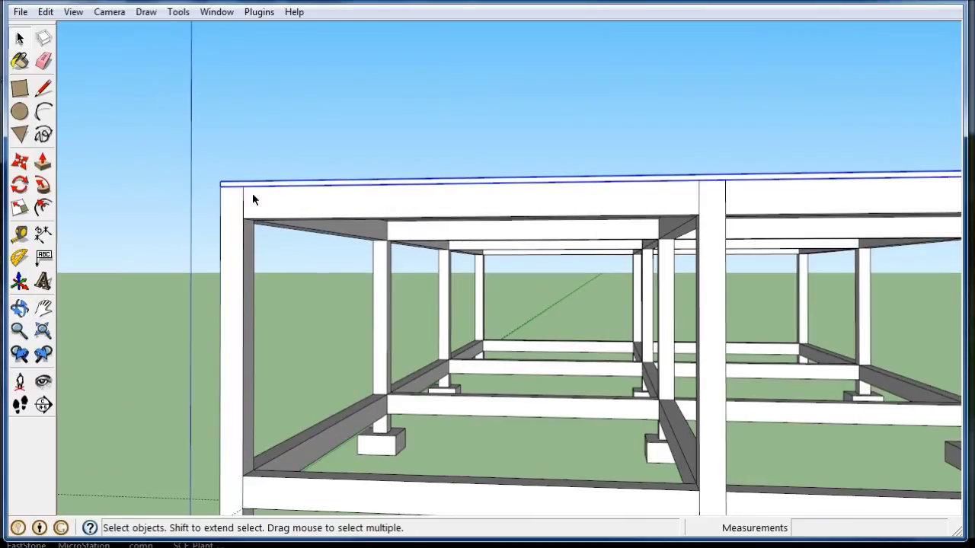
{"action": "left_click", "coordinate": [20, 162]}
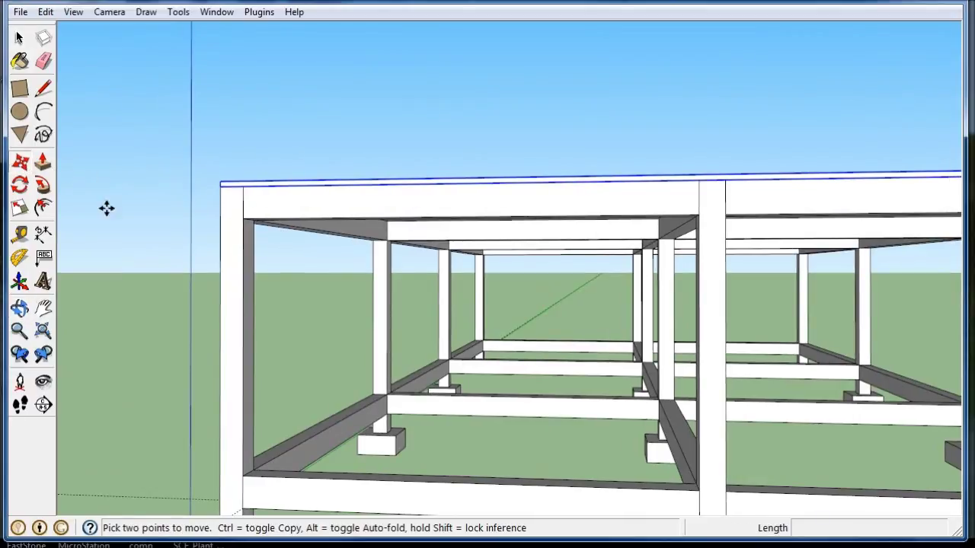
{"action": "left_click", "coordinate": [276, 186]}
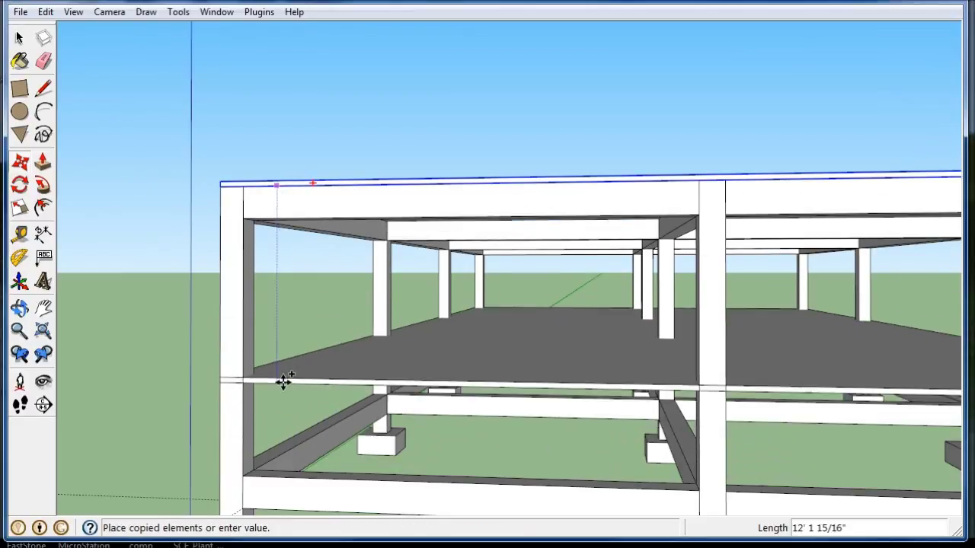
{"action": "left_click", "coordinate": [279, 474]}
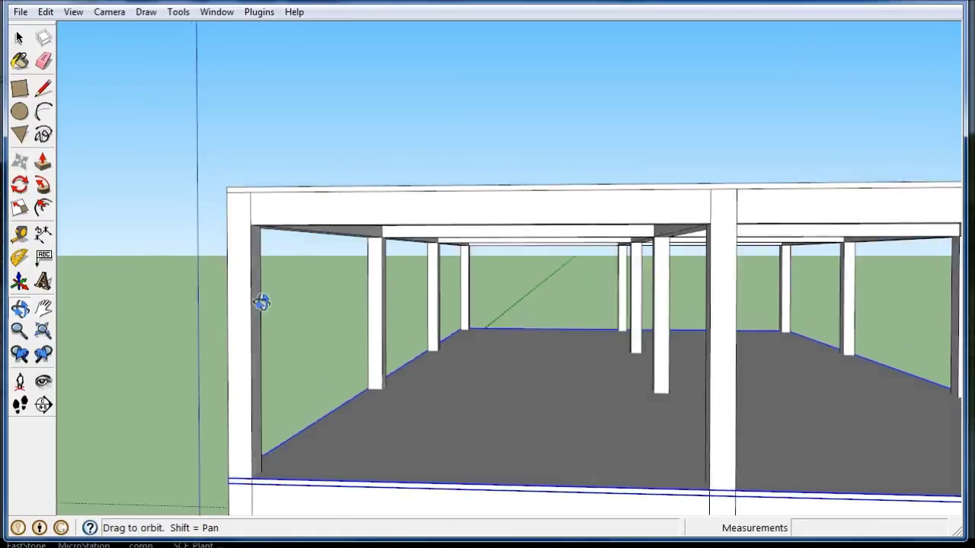
{"action": "mouse_move", "coordinate": [249, 333]}
{"action": "middle_mouse_down"}
{"action": "mouse_move", "coordinate": [337, 271]}
{"action": "mouse_move", "coordinate": [286, 310]}
{"action": "mouse_move", "coordinate": [291, 301]}
{"action": "middle_mouse_up"}
{"action": "scroll", "coordinate": [337, 272], "scroll_direction": "down", "scroll_amount": 3}
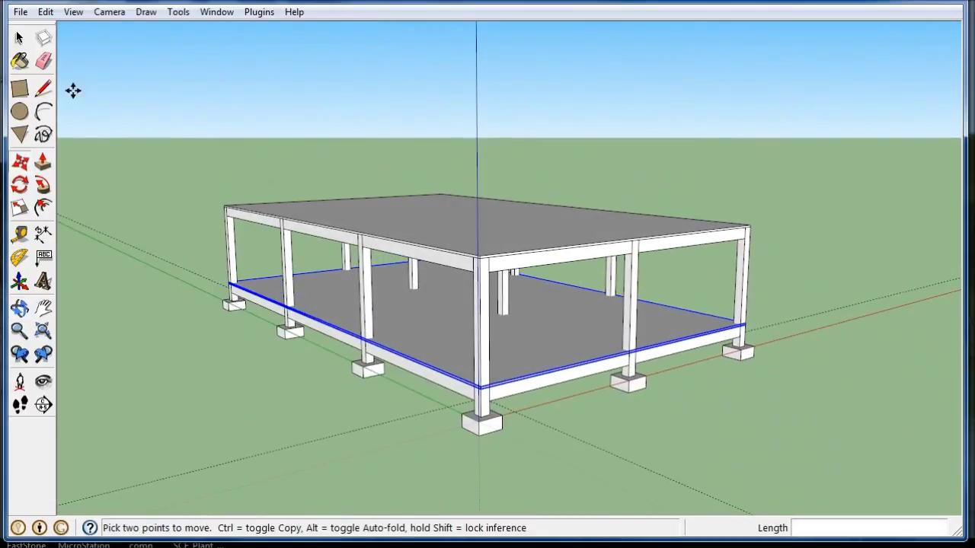
Step: Deselect the copied slab and orbit around the structure to inspect both slabs
{"action": "left_click", "coordinate": [20, 39]}
{"action": "left_click", "coordinate": [151, 98]}
{"action": "middle_click_drag", "start_coordinate": [650, 436], "coordinate": [633, 372]}
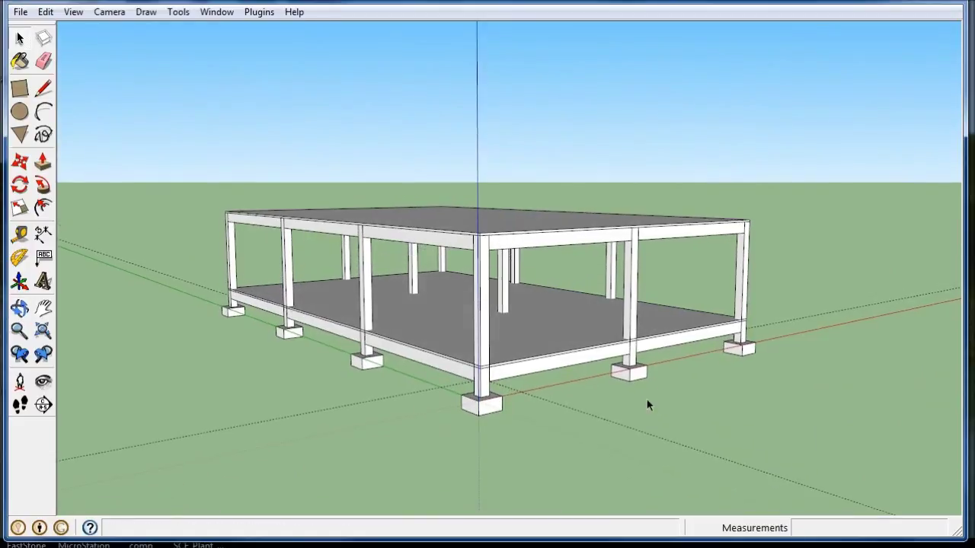
{"action": "scroll", "coordinate": [490, 261], "scroll_direction": "up", "scroll_amount": 3}
{"action": "scroll", "coordinate": [521, 376], "scroll_direction": "up", "scroll_amount": 3}
{"action": "middle_click_drag", "start_coordinate": [522, 376], "coordinate": [560, 375]}
{"action": "scroll", "coordinate": [425, 403], "scroll_direction": "down", "scroll_amount": 2}
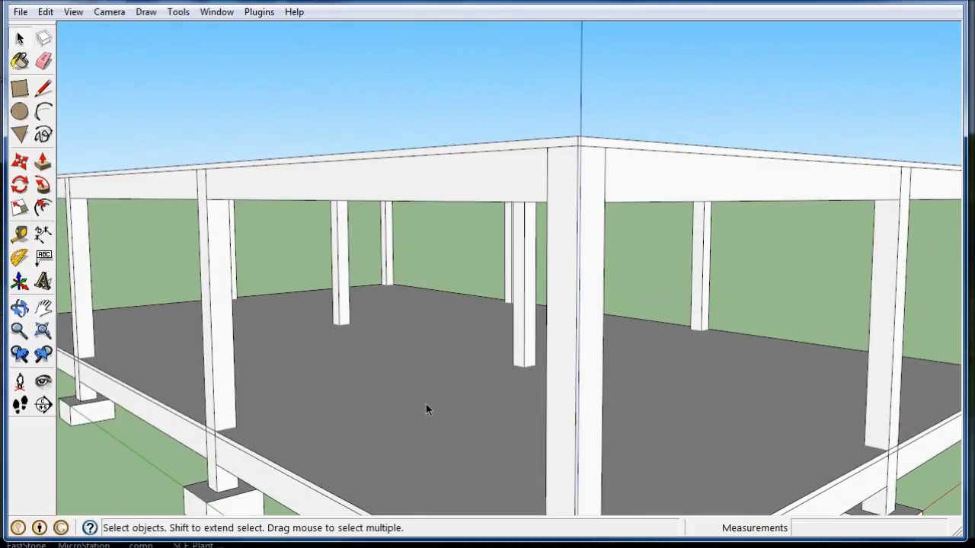
{"action": "scroll", "coordinate": [445, 311], "scroll_direction": "down", "scroll_amount": 5}
{"action": "middle_click_drag", "start_coordinate": [445, 310], "coordinate": [411, 274]}
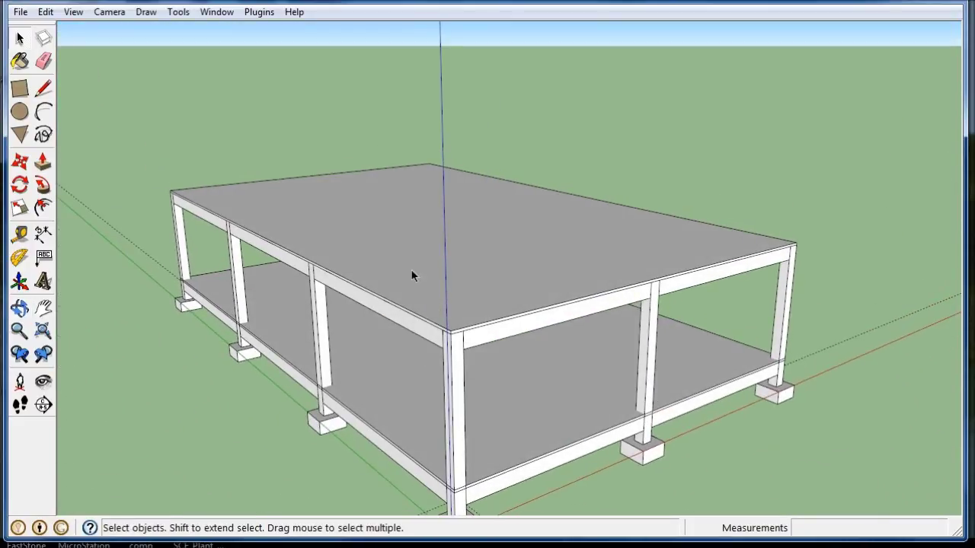
{"action": "scroll", "coordinate": [418, 297], "scroll_direction": "down", "scroll_amount": 2}
{"action": "scroll", "coordinate": [448, 330], "scroll_direction": "up", "scroll_amount": 3}
{"action": "scroll", "coordinate": [431, 292], "scroll_direction": "up", "scroll_amount": 1}
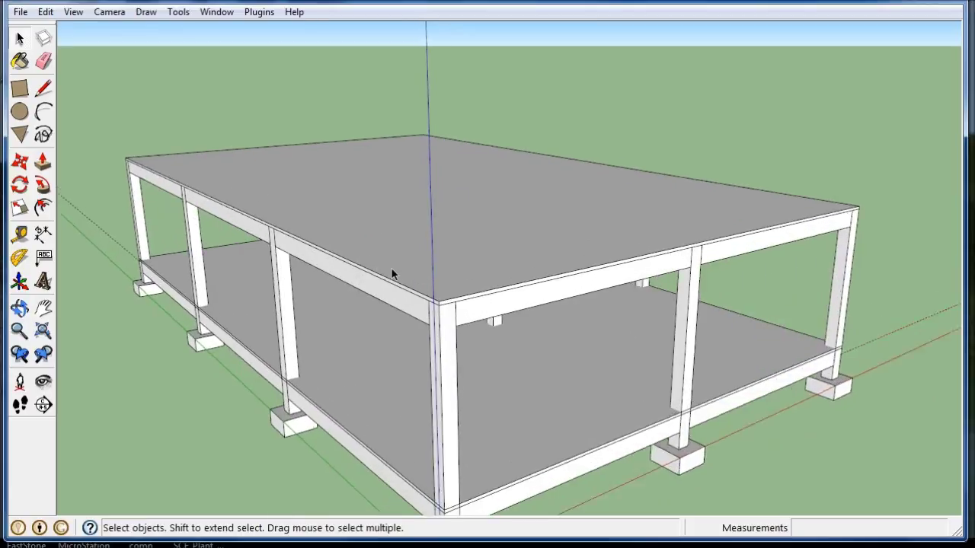
{"action": "scroll", "coordinate": [392, 272], "scroll_direction": "up", "scroll_amount": 2}
Step: Inside the roof slab group, offset the top face 6 inward to outline a border strip
{"action": "double_click", "coordinate": [373, 217]}
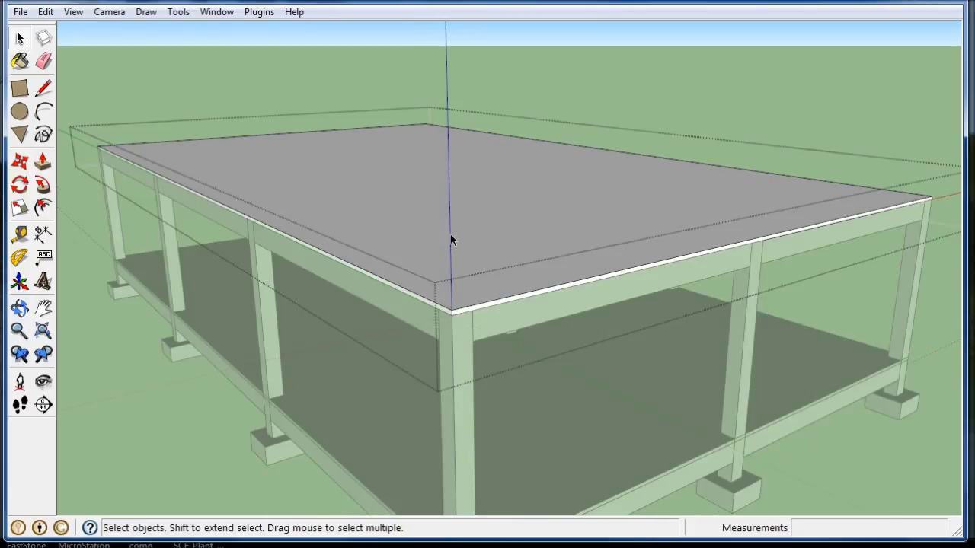
{"action": "middle_click_drag", "start_coordinate": [449, 239], "coordinate": [200, 247]}
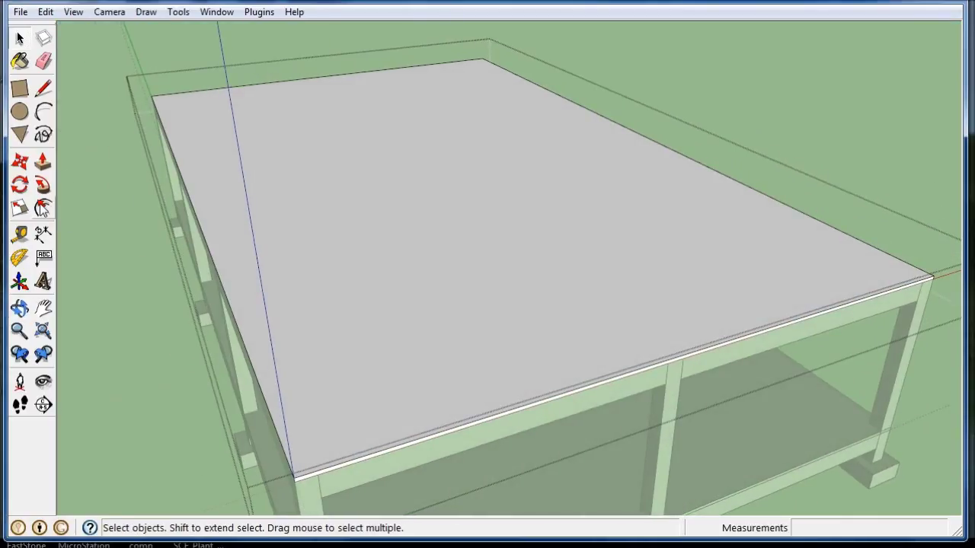
{"action": "left_click", "coordinate": [43, 208]}
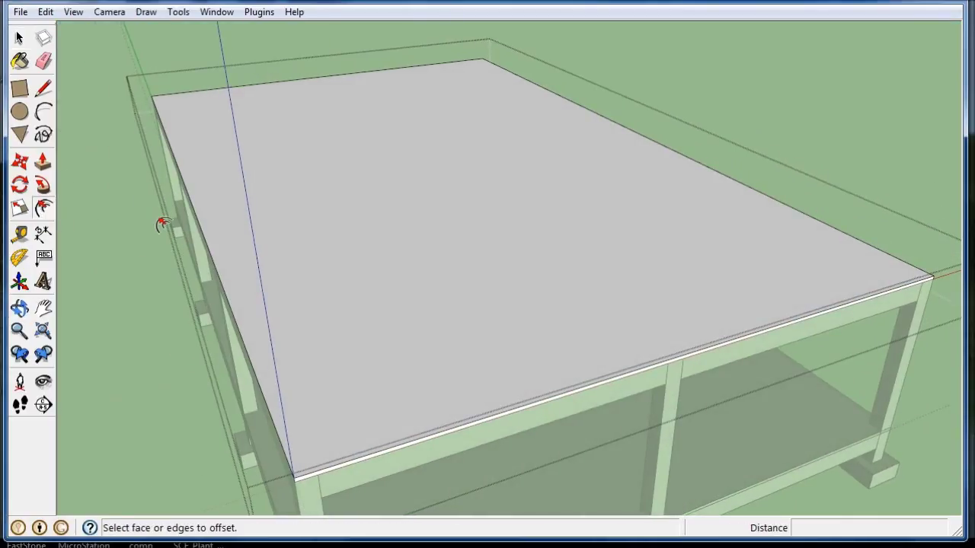
{"action": "left_click", "coordinate": [202, 217]}
{"action": "left_click", "coordinate": [199, 201]}
{"action": "type", "text": "6"}
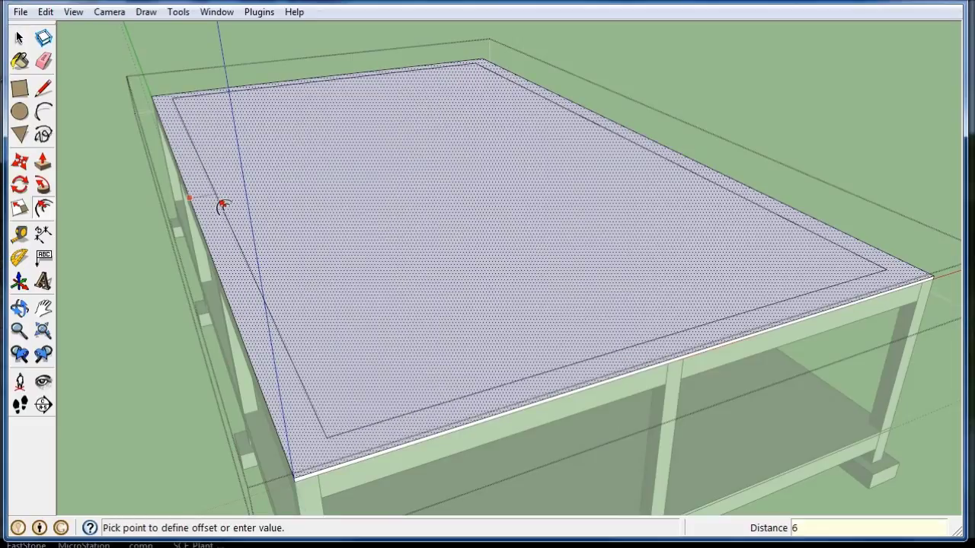
{"action": "key", "text": "Return"}
{"action": "scroll", "coordinate": [292, 463], "scroll_direction": "up", "scroll_amount": 2}
{"action": "scroll", "coordinate": [280, 468], "scroll_direction": "up", "scroll_amount": 2}
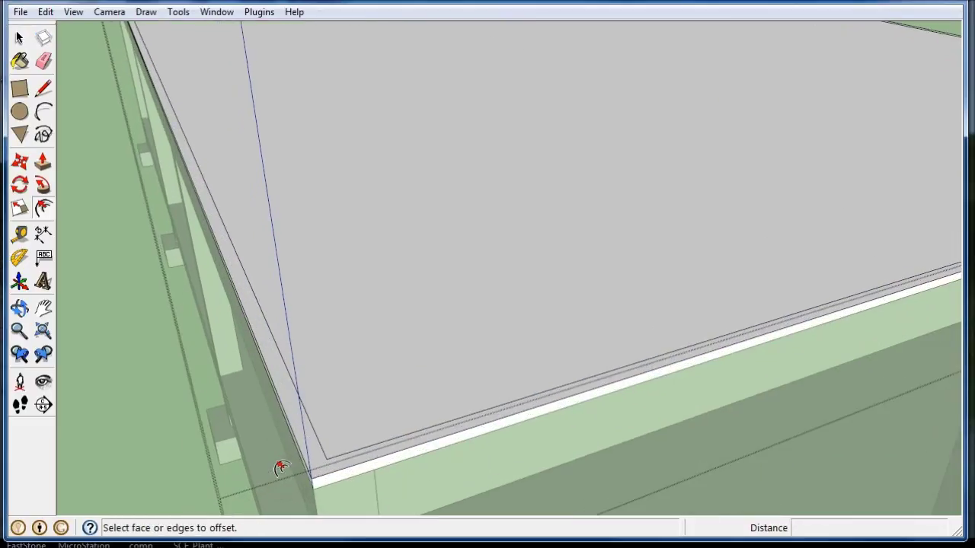
{"action": "scroll", "coordinate": [281, 467], "scroll_direction": "up", "scroll_amount": 2}
Step: Push/pull the roof border strip up 6" to form a low parapet rim
{"action": "left_click", "coordinate": [48, 162]}
{"action": "mouse_move", "coordinate": [246, 320]}
{"action": "middle_mouse_down"}
{"action": "mouse_move", "coordinate": [259, 270]}
{"action": "mouse_move", "coordinate": [233, 245]}
{"action": "middle_mouse_up"}
{"action": "left_click_drag", "start_coordinate": [296, 295], "coordinate": [293, 249]}
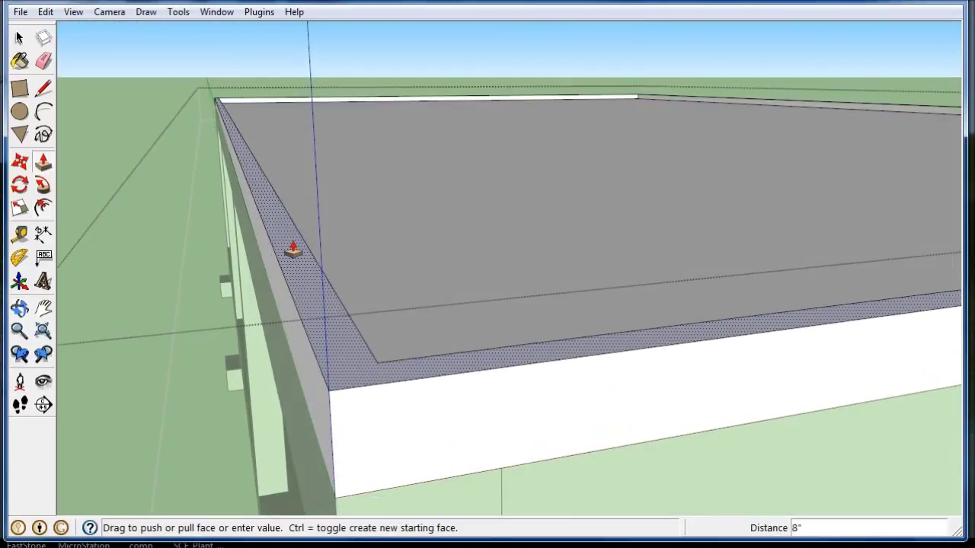
{"action": "type", "text": "6"}
{"action": "key", "text": "Return"}
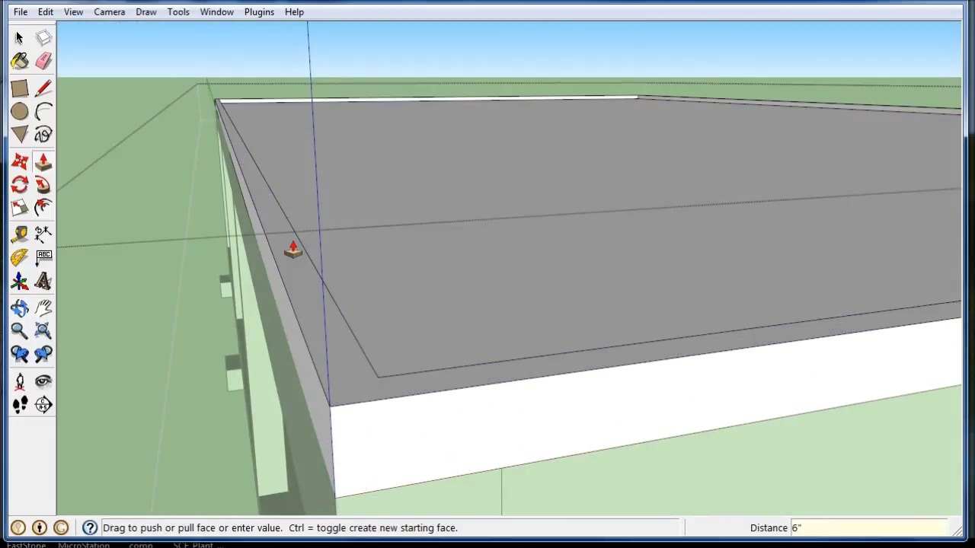
{"action": "left_click", "coordinate": [20, 37]}
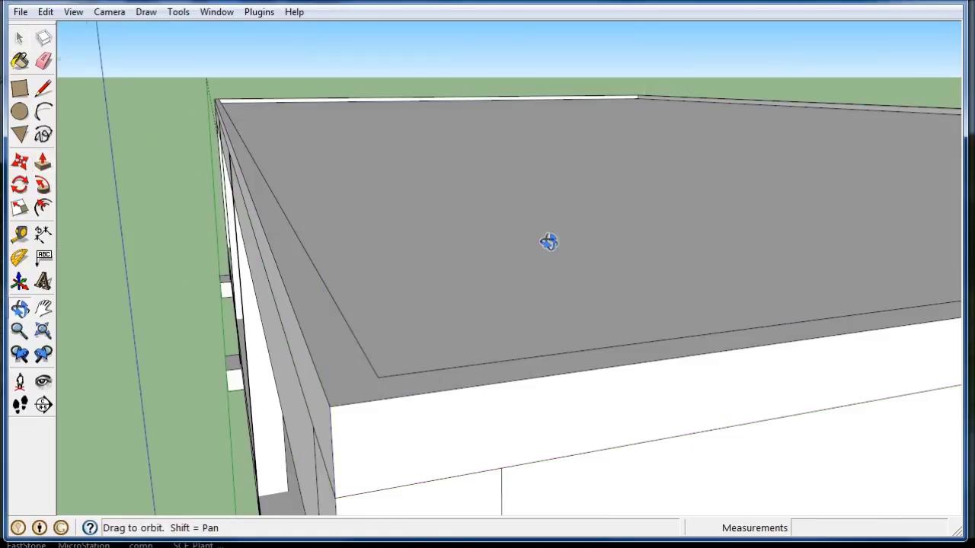
{"action": "middle_click_drag", "start_coordinate": [548, 239], "coordinate": [399, 296]}
{"action": "scroll", "coordinate": [398, 295], "scroll_direction": "down", "scroll_amount": 3}
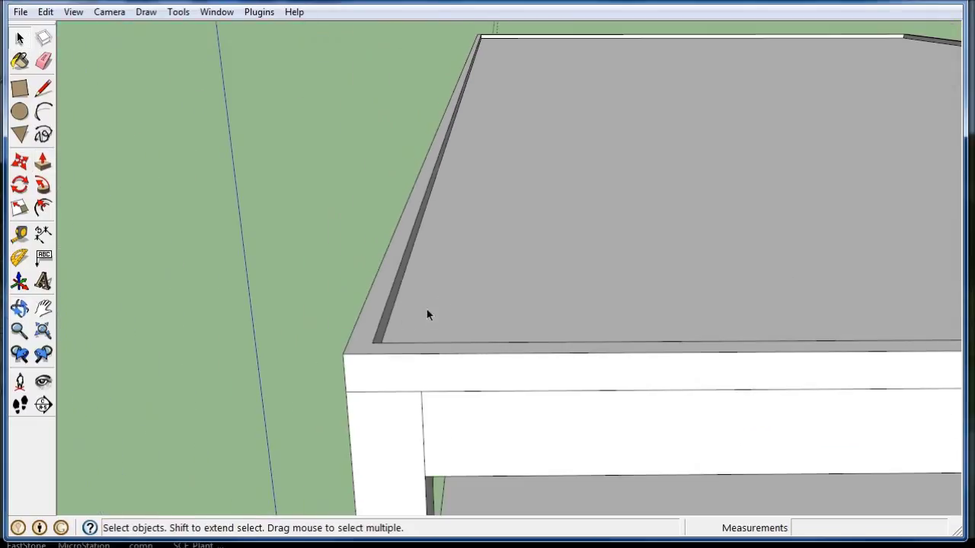
{"action": "mouse_move", "coordinate": [432, 334]}
{"action": "middle_mouse_down"}
{"action": "mouse_move", "coordinate": [339, 290]}
{"action": "mouse_move", "coordinate": [493, 333]}
{"action": "middle_mouse_up"}
{"action": "scroll", "coordinate": [336, 268], "scroll_direction": "down", "scroll_amount": 3}
{"action": "scroll", "coordinate": [326, 300], "scroll_direction": "down", "scroll_amount": 3}
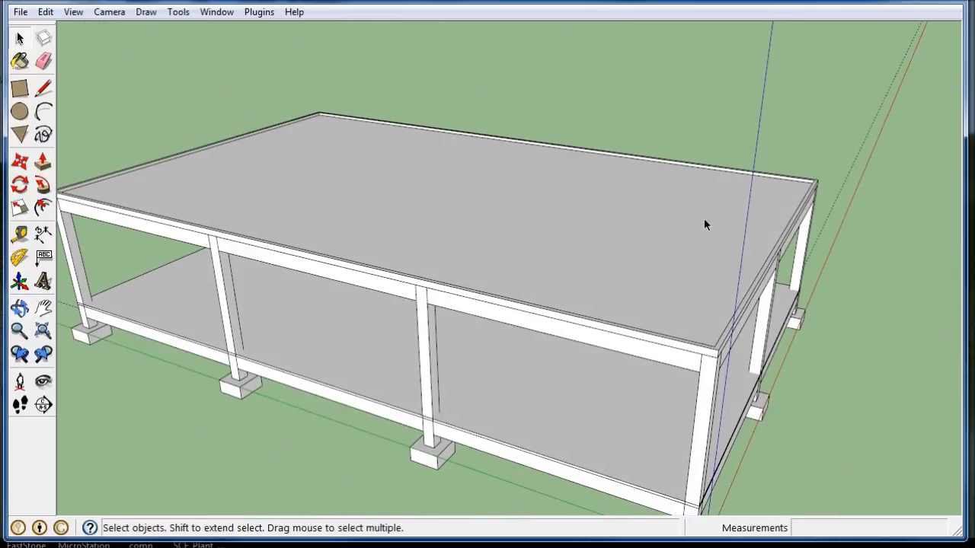
Step: Draw a wall rectangle in the end bay from under the beam to the floor edge
{"action": "middle_click_drag", "start_coordinate": [633, 357], "coordinate": [481, 346]}
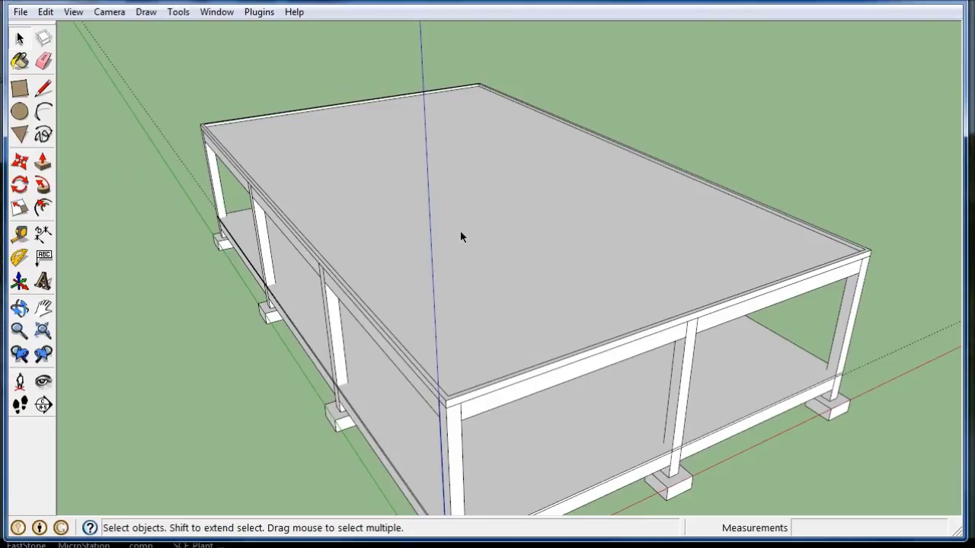
{"action": "mouse_move", "coordinate": [484, 220]}
{"action": "middle_mouse_down"}
{"action": "mouse_move", "coordinate": [528, 117]}
{"action": "mouse_move", "coordinate": [459, 261]}
{"action": "mouse_move", "coordinate": [645, 309]}
{"action": "mouse_move", "coordinate": [686, 327]}
{"action": "mouse_move", "coordinate": [707, 363]}
{"action": "mouse_move", "coordinate": [607, 333]}
{"action": "mouse_move", "coordinate": [552, 336]}
{"action": "middle_mouse_up"}
{"action": "mouse_move", "coordinate": [679, 319]}
{"action": "middle_mouse_down"}
{"action": "mouse_move", "coordinate": [575, 333]}
{"action": "mouse_move", "coordinate": [337, 264]}
{"action": "middle_mouse_up"}
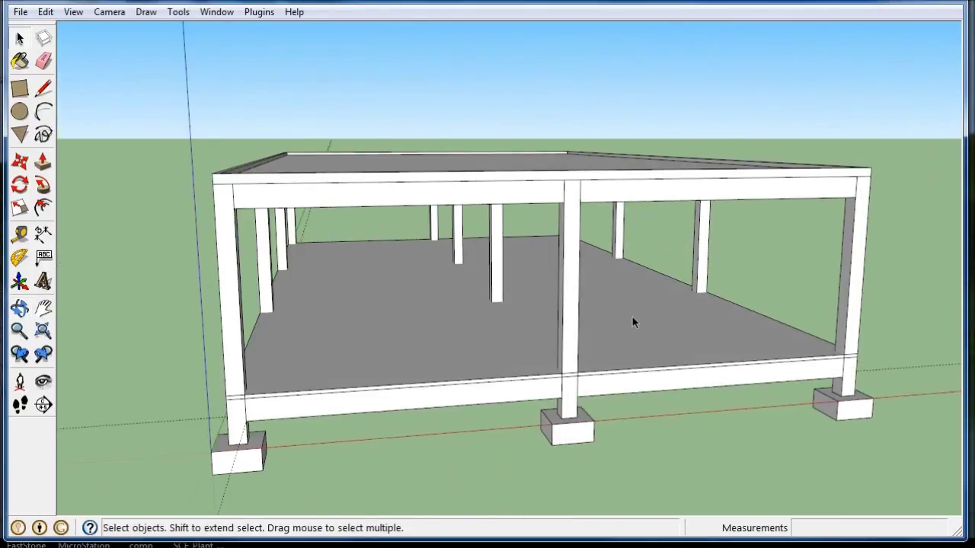
{"action": "mouse_move", "coordinate": [632, 320]}
{"action": "middle_mouse_down"}
{"action": "mouse_move", "coordinate": [493, 320]}
{"action": "mouse_move", "coordinate": [542, 333]}
{"action": "mouse_move", "coordinate": [152, 303]}
{"action": "mouse_move", "coordinate": [163, 239]}
{"action": "middle_mouse_up"}
{"action": "scroll", "coordinate": [163, 236], "scroll_direction": "up", "scroll_amount": 3}
{"action": "scroll", "coordinate": [172, 244], "scroll_direction": "up", "scroll_amount": 3}
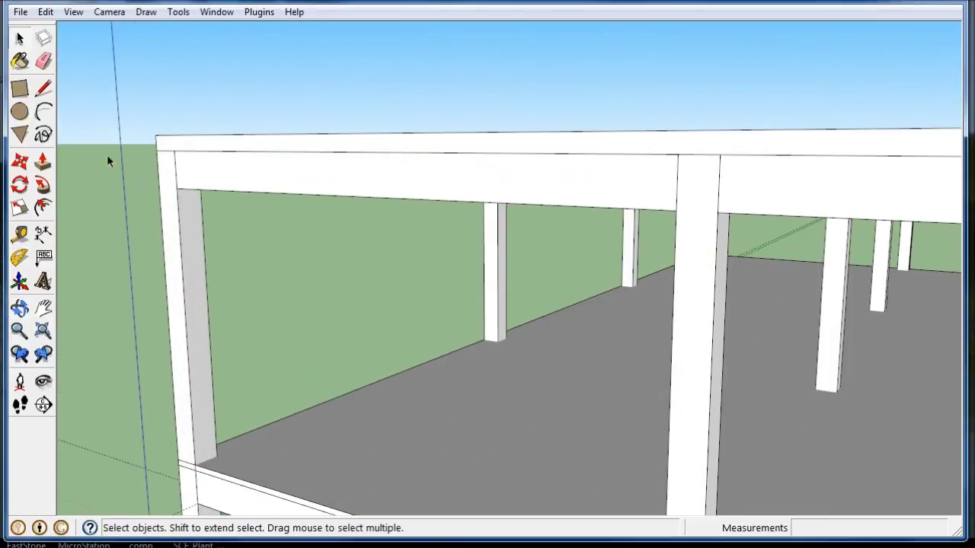
{"action": "left_click", "coordinate": [19, 89]}
{"action": "left_click", "coordinate": [178, 187]}
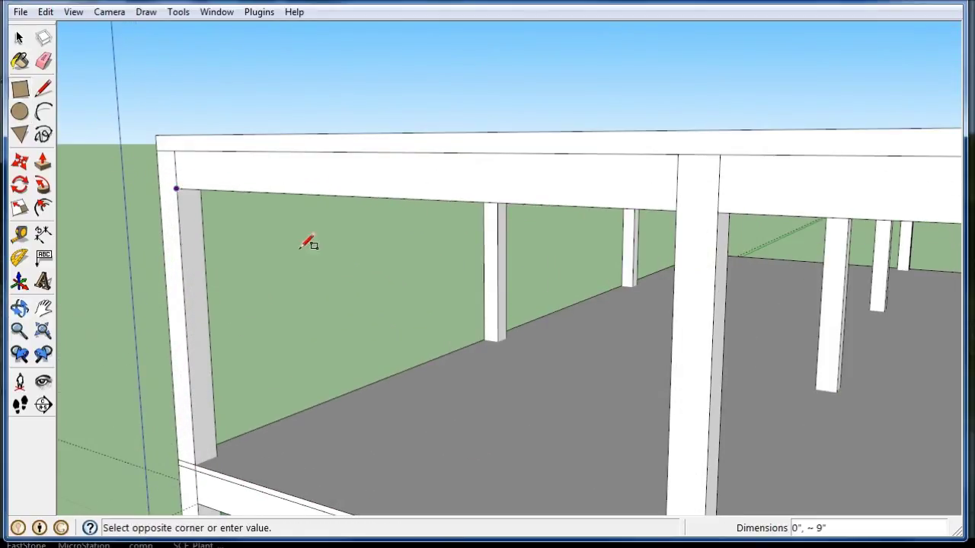
{"action": "scroll", "coordinate": [339, 183], "scroll_direction": "down", "scroll_amount": 4}
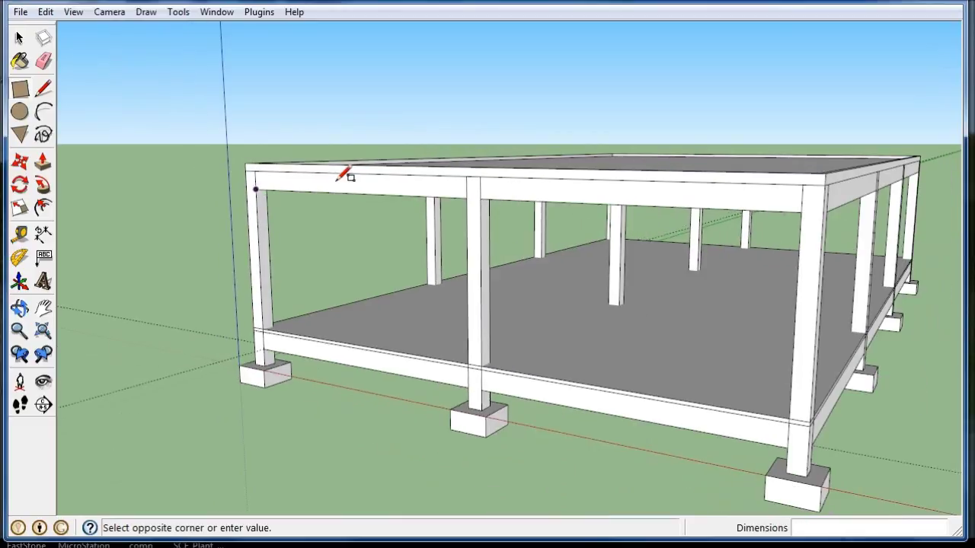
{"action": "left_click", "coordinate": [468, 361]}
Step: Reverse the new wall face so its front side faces out
{"action": "middle_click_drag", "start_coordinate": [218, 261], "coordinate": [341, 268]}
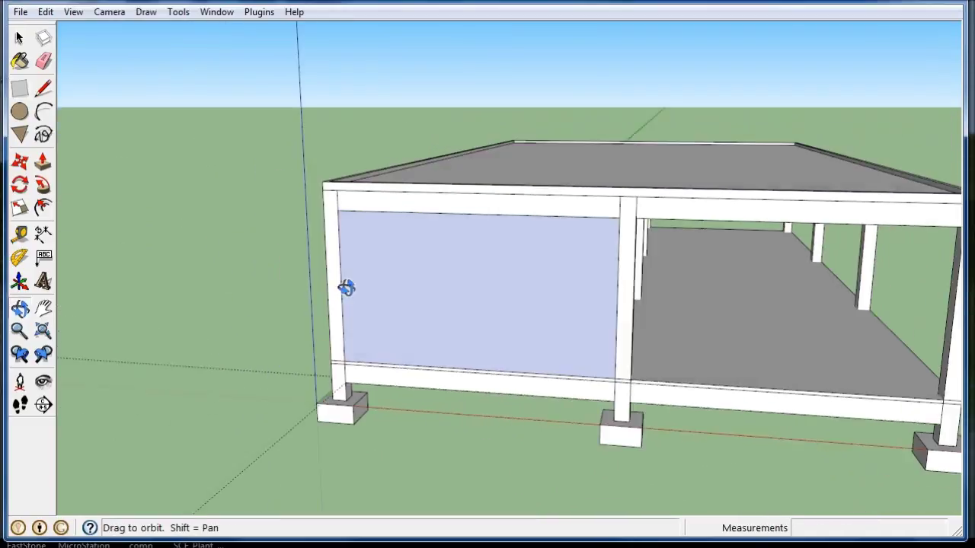
{"action": "left_click", "coordinate": [20, 40]}
{"action": "right_click", "coordinate": [428, 254]}
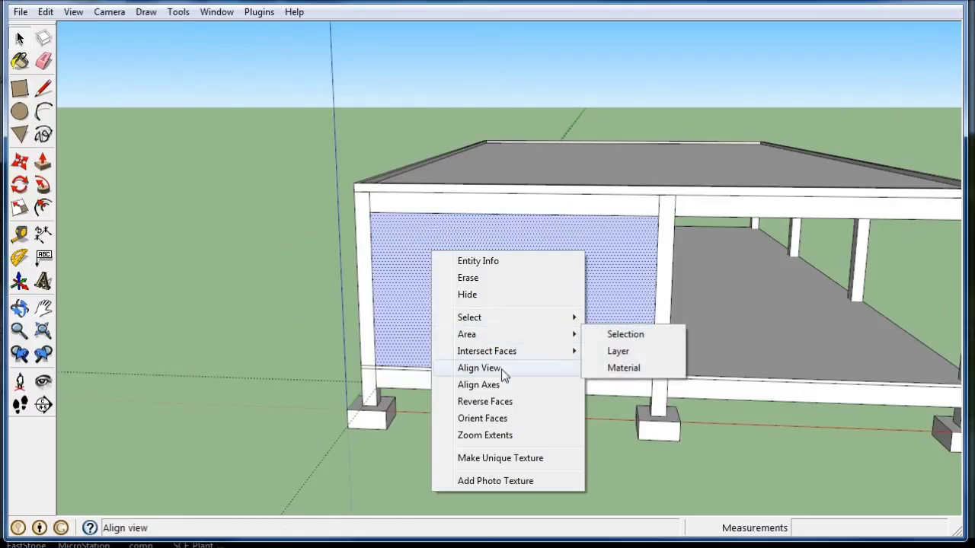
{"action": "left_click", "coordinate": [509, 401]}
Step: Push/pull the wall face 6" thick into a solid panel and select it
{"action": "mouse_move", "coordinate": [172, 342]}
{"action": "middle_mouse_down"}
{"action": "mouse_move", "coordinate": [452, 392]}
{"action": "mouse_move", "coordinate": [810, 379]}
{"action": "middle_mouse_up"}
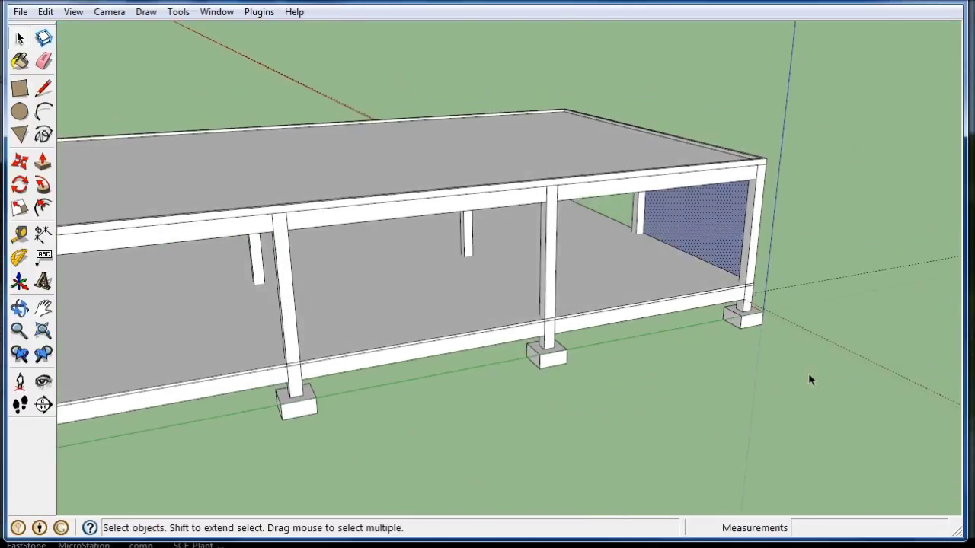
{"action": "scroll", "coordinate": [729, 251], "scroll_direction": "up", "scroll_amount": 2}
{"action": "scroll", "coordinate": [737, 236], "scroll_direction": "up", "scroll_amount": 2}
{"action": "scroll", "coordinate": [745, 247], "scroll_direction": "up", "scroll_amount": 2}
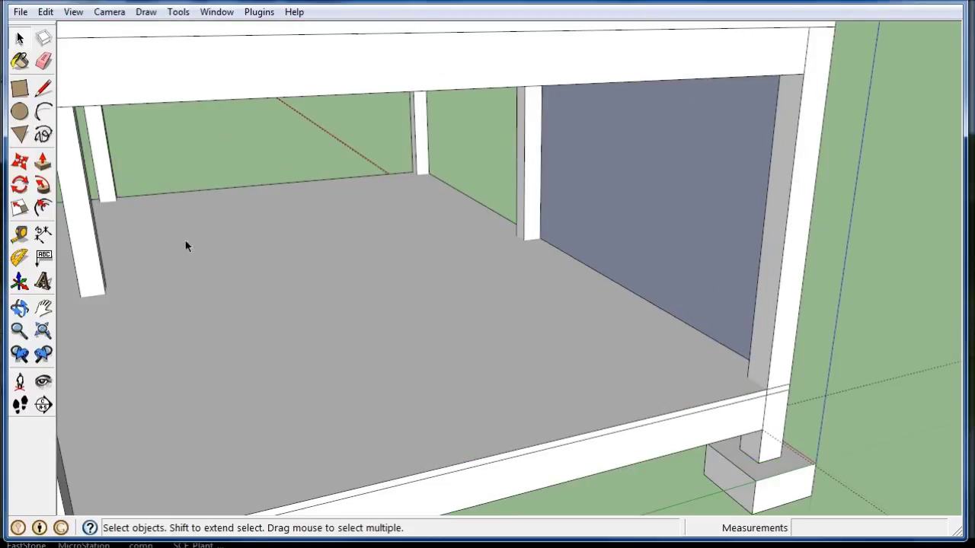
{"action": "left_click", "coordinate": [40, 166]}
{"action": "left_click_drag", "start_coordinate": [665, 237], "coordinate": [655, 243]}
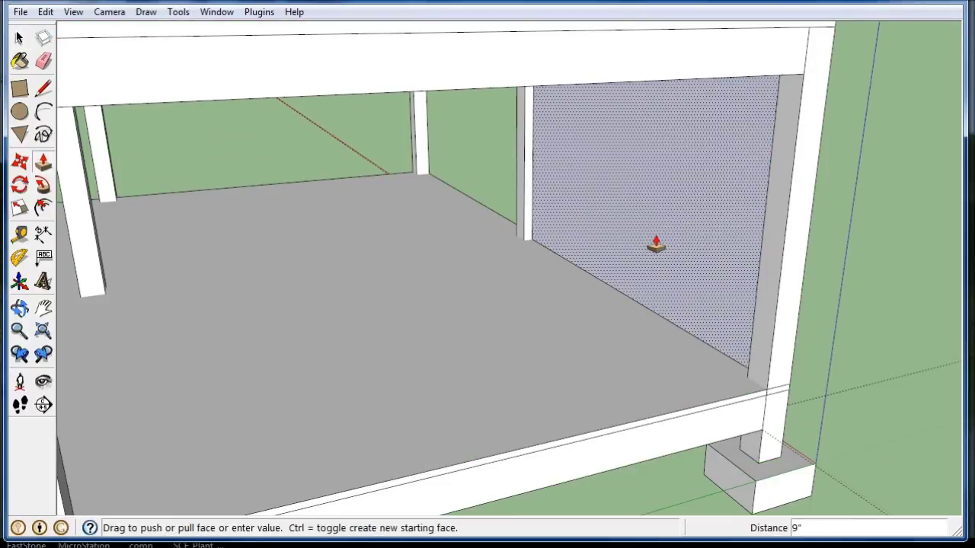
{"action": "type", "text": "6"}
{"action": "key", "text": "Return"}
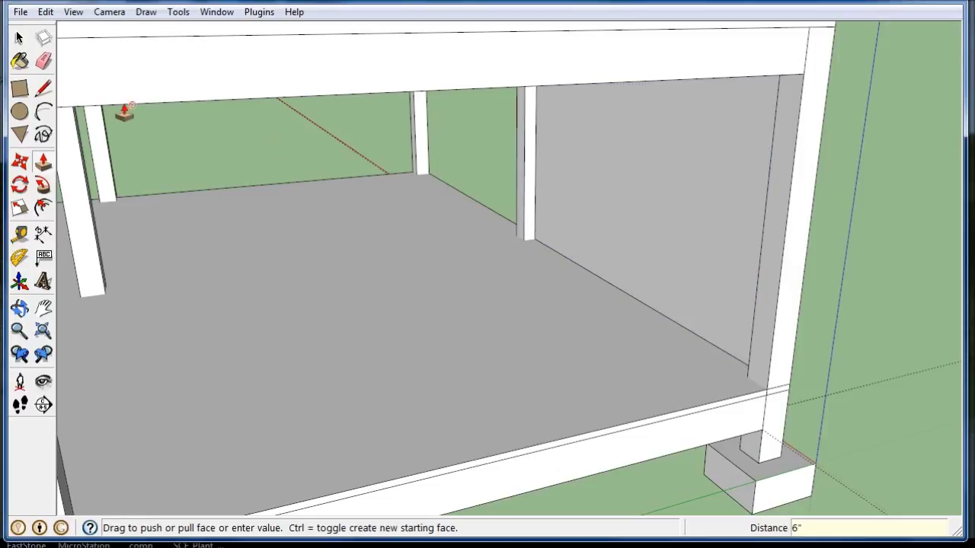
{"action": "left_click", "coordinate": [20, 38]}
{"action": "scroll", "coordinate": [762, 393], "scroll_direction": "down", "scroll_amount": 3}
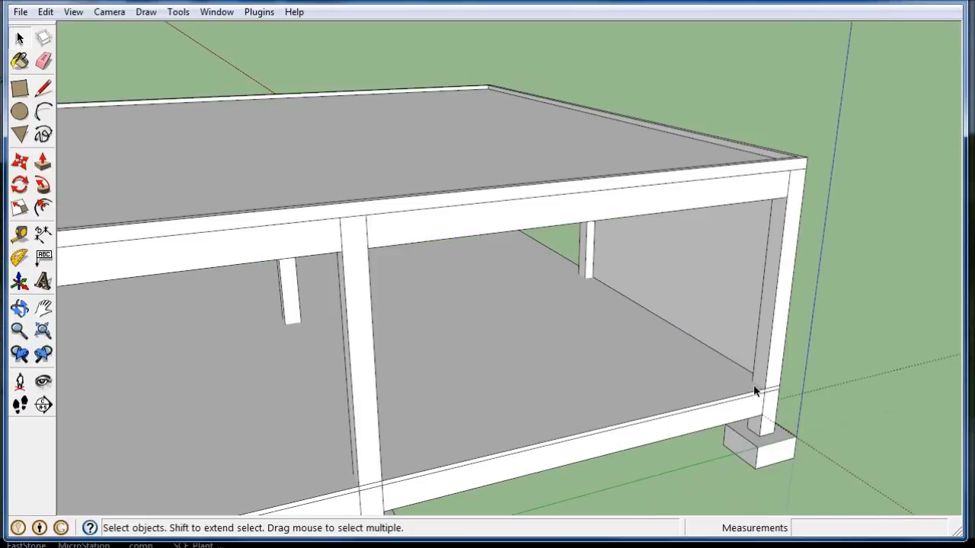
{"action": "scroll", "coordinate": [845, 331], "scroll_direction": "down", "scroll_amount": 3}
{"action": "middle_click_drag", "start_coordinate": [844, 331], "coordinate": [407, 333]}
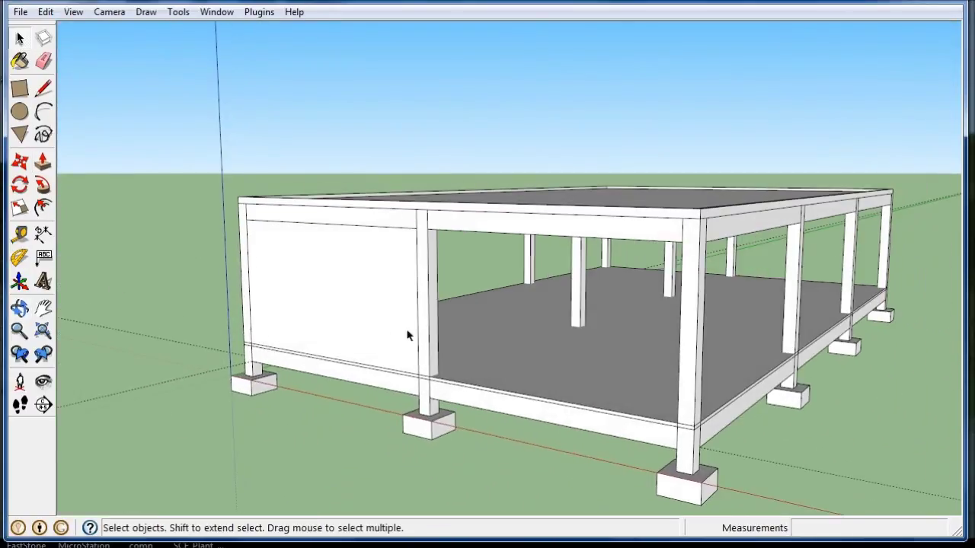
{"action": "scroll", "coordinate": [407, 333], "scroll_direction": "up", "scroll_amount": 3}
{"action": "scroll", "coordinate": [394, 330], "scroll_direction": "up", "scroll_amount": 1}
{"action": "left_click", "coordinate": [230, 174]}
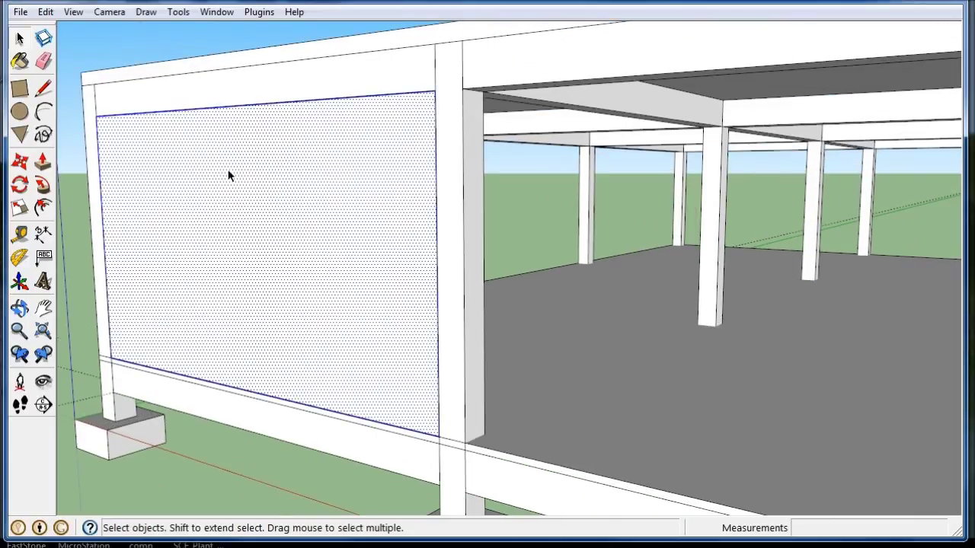
Step: Group the wall panel and Ctrl-copy it into the neighbouring end bay
{"action": "right_click", "coordinate": [227, 170]}
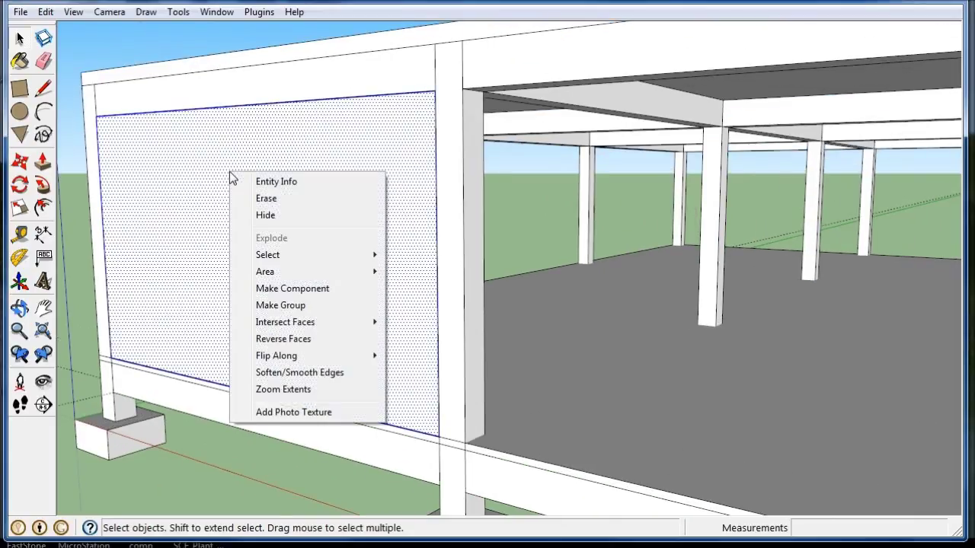
{"action": "left_click", "coordinate": [293, 306]}
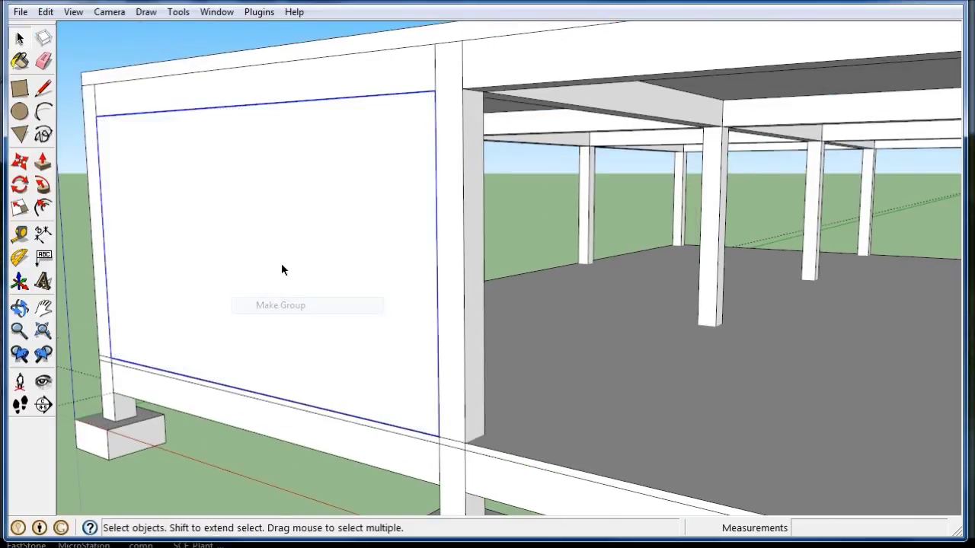
{"action": "left_click", "coordinate": [20, 161]}
{"action": "key", "text": "ctrl"}
{"action": "left_click", "coordinate": [109, 116]}
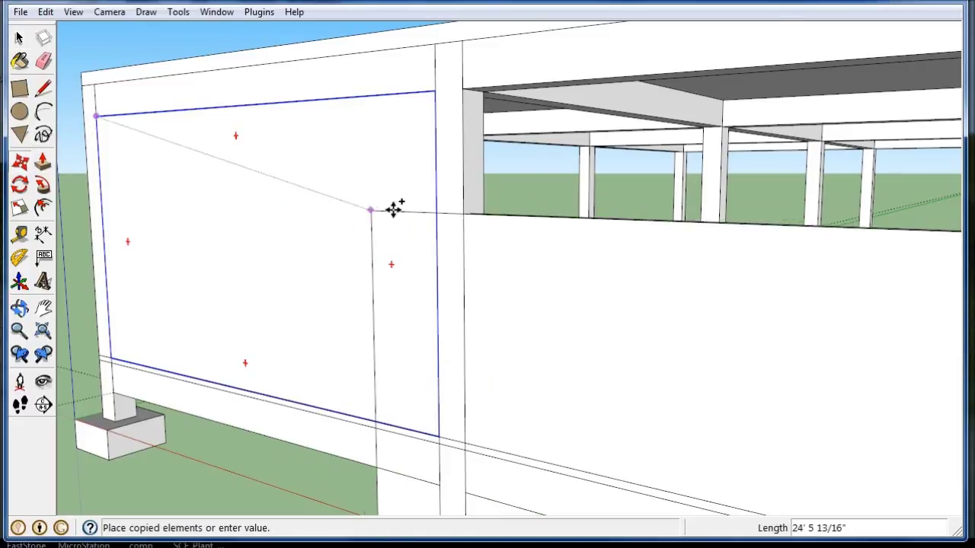
{"action": "scroll", "coordinate": [394, 209], "scroll_direction": "down", "scroll_amount": 2}
{"action": "scroll", "coordinate": [501, 141], "scroll_direction": "down", "scroll_amount": 1}
{"action": "left_click", "coordinate": [451, 115]}
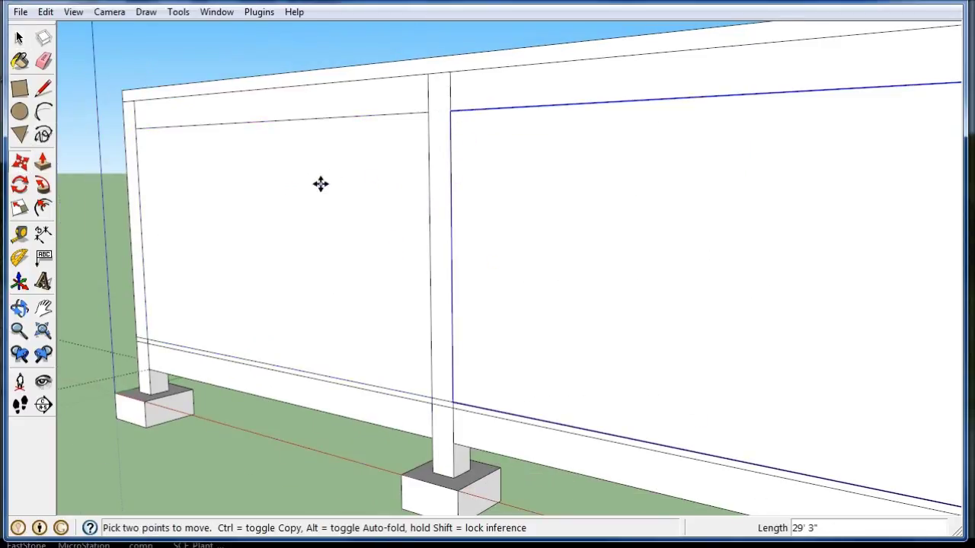
Step: Orbit to face the closed end wall squarely and clear the selection
{"action": "scroll", "coordinate": [324, 198], "scroll_direction": "down", "scroll_amount": 3}
{"action": "mouse_move", "coordinate": [318, 206]}
{"action": "middle_mouse_down"}
{"action": "mouse_move", "coordinate": [717, 234]}
{"action": "mouse_move", "coordinate": [701, 251]}
{"action": "mouse_move", "coordinate": [374, 224]}
{"action": "middle_mouse_up"}
{"action": "left_click", "coordinate": [21, 40]}
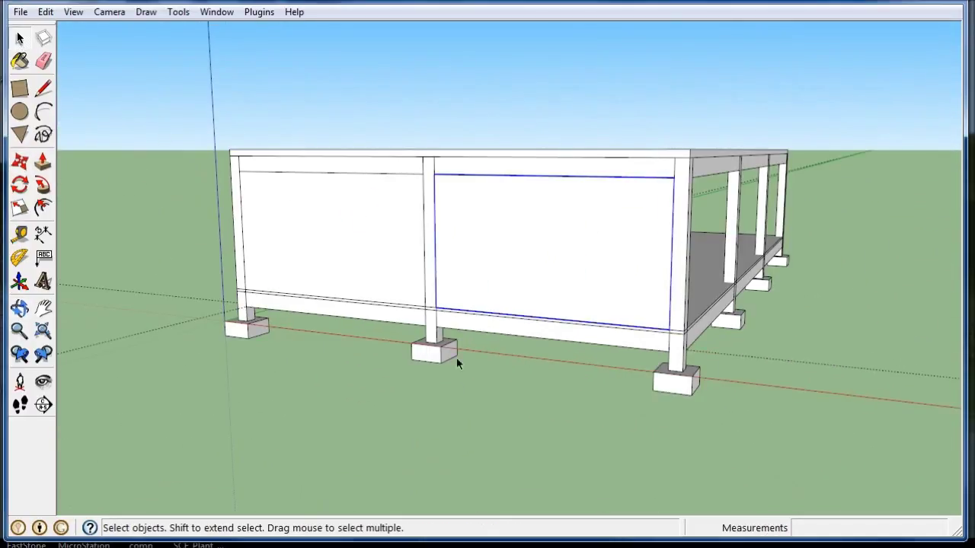
{"action": "middle_click_drag", "start_coordinate": [437, 323], "coordinate": [583, 359]}
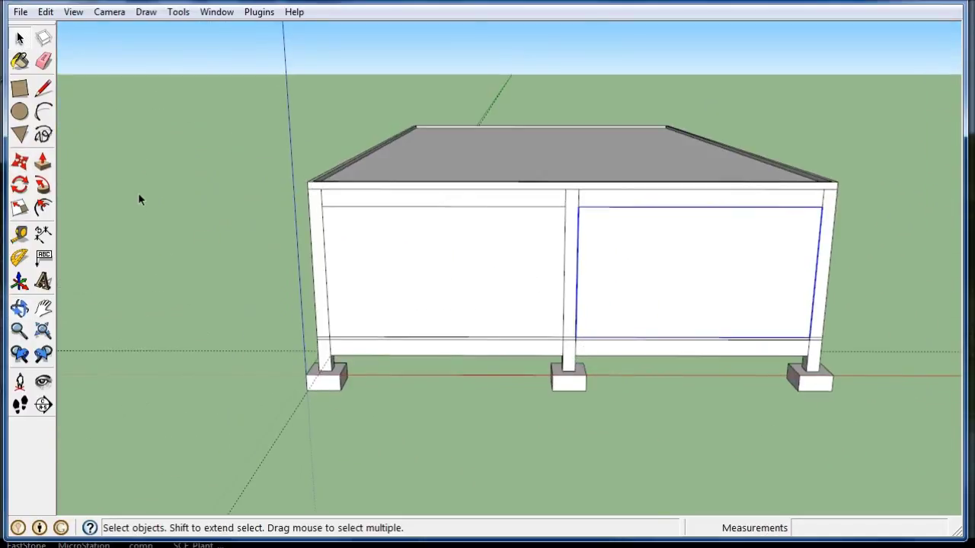
{"action": "left_click", "coordinate": [207, 238]}
{"action": "left_click", "coordinate": [20, 61]}
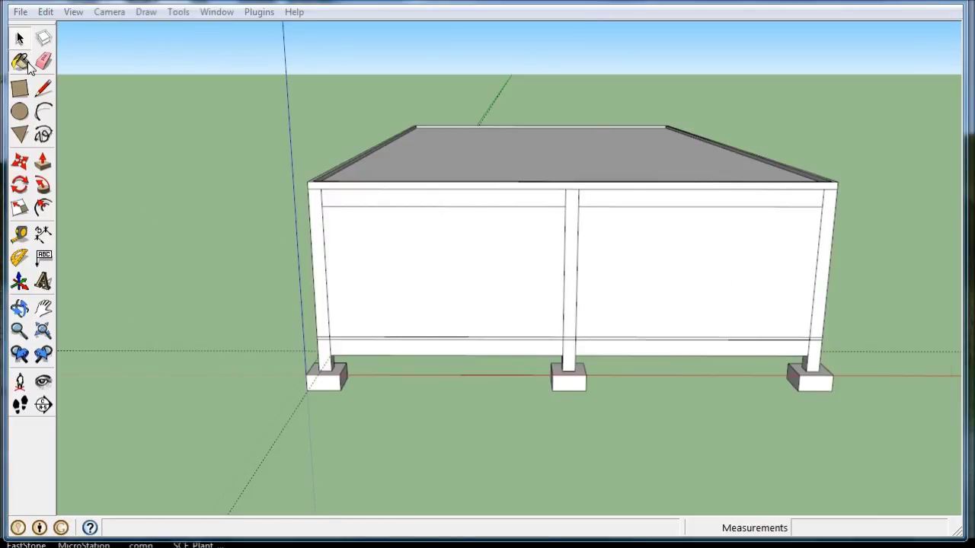
Step: Paint the left and right end wall panels with Translucent_Glass_Blue from the Translucent library
{"action": "left_click_drag", "start_coordinate": [848, 94], "coordinate": [721, 89]}
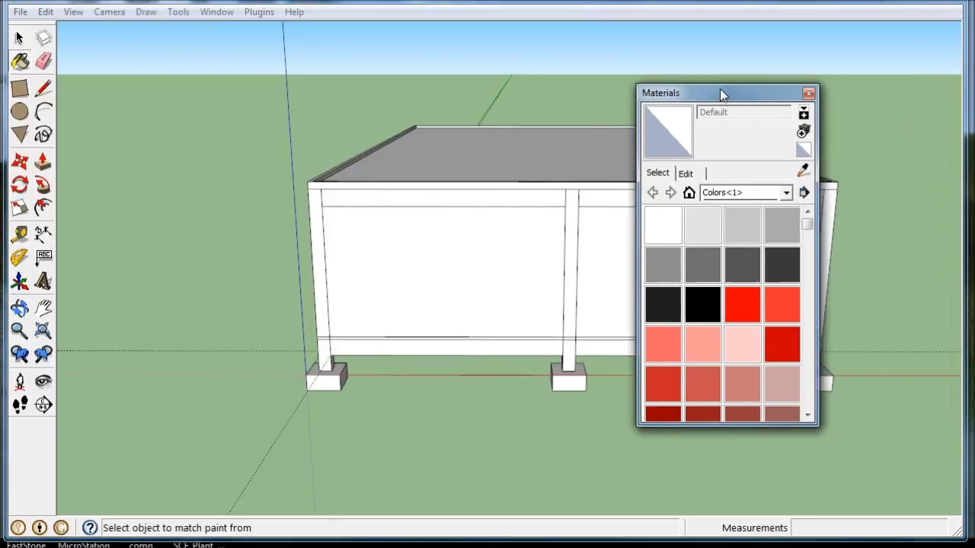
{"action": "left_click", "coordinate": [781, 190]}
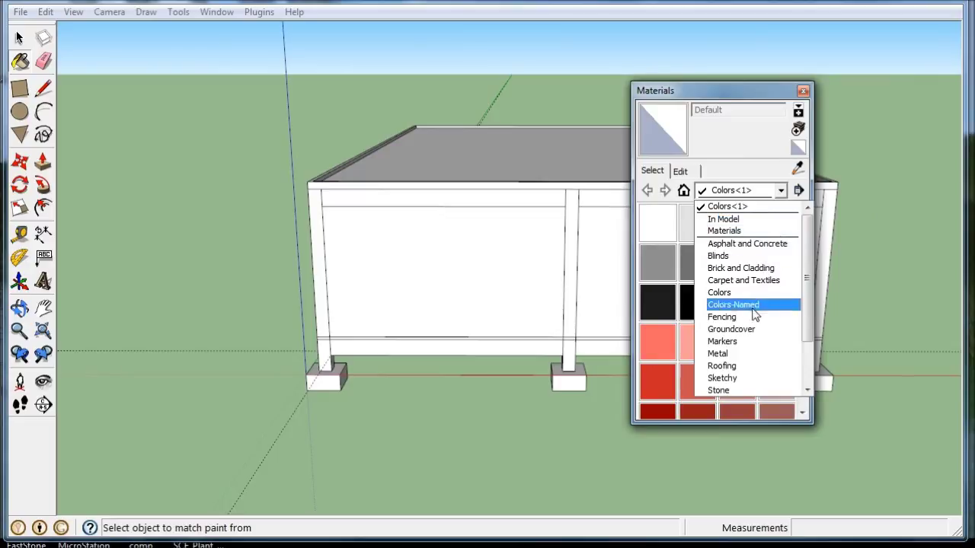
{"action": "left_click_drag", "start_coordinate": [805, 307], "coordinate": [806, 347]}
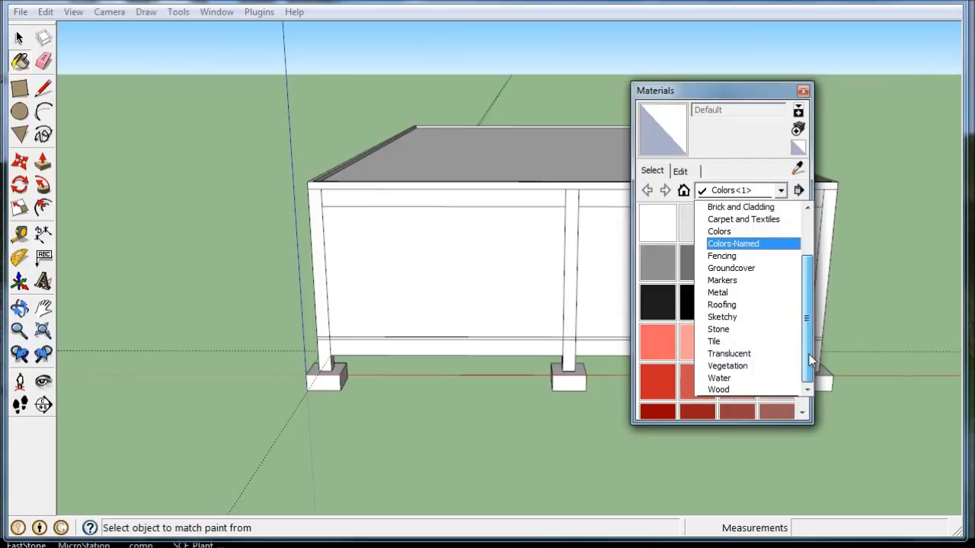
{"action": "left_click", "coordinate": [768, 353]}
{"action": "left_click", "coordinate": [697, 222]}
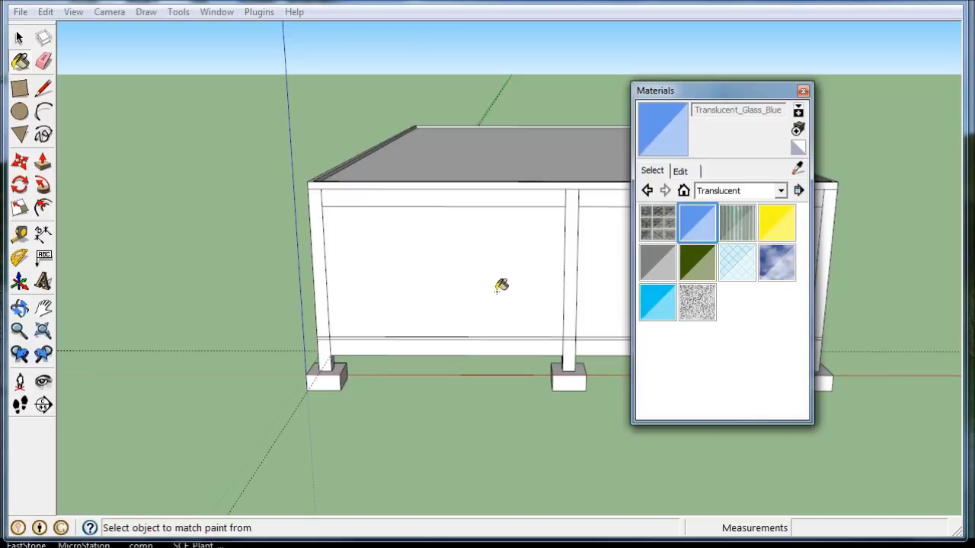
{"action": "left_click", "coordinate": [482, 269]}
{"action": "left_click", "coordinate": [600, 271]}
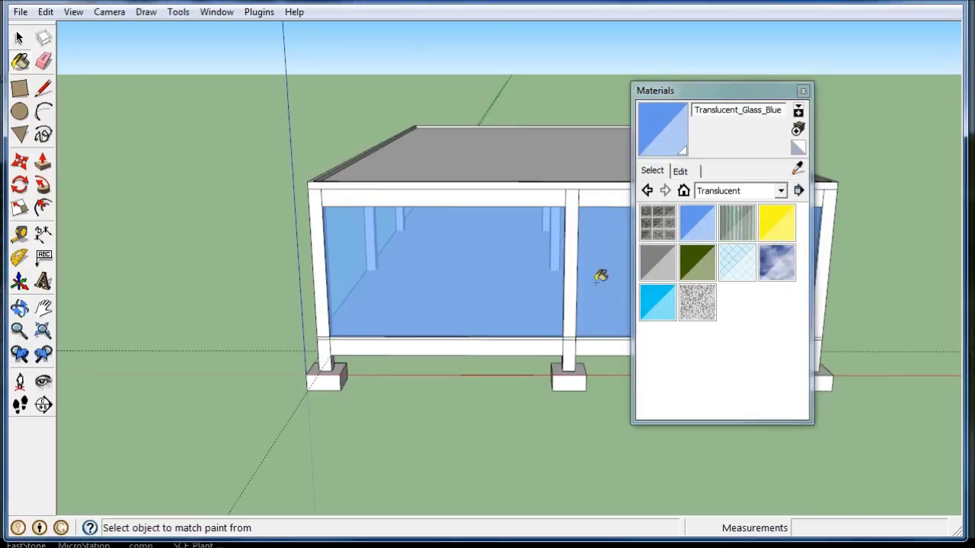
{"action": "left_click", "coordinate": [803, 92]}
{"action": "mouse_move", "coordinate": [827, 283]}
{"action": "middle_mouse_down"}
{"action": "mouse_move", "coordinate": [650, 268]}
{"action": "mouse_move", "coordinate": [566, 240]}
{"action": "mouse_move", "coordinate": [571, 276]}
{"action": "middle_mouse_up"}
Step: Draw a wall rectangle in the long-side bay from under the beam to the next column's base
{"action": "key", "text": "b"}
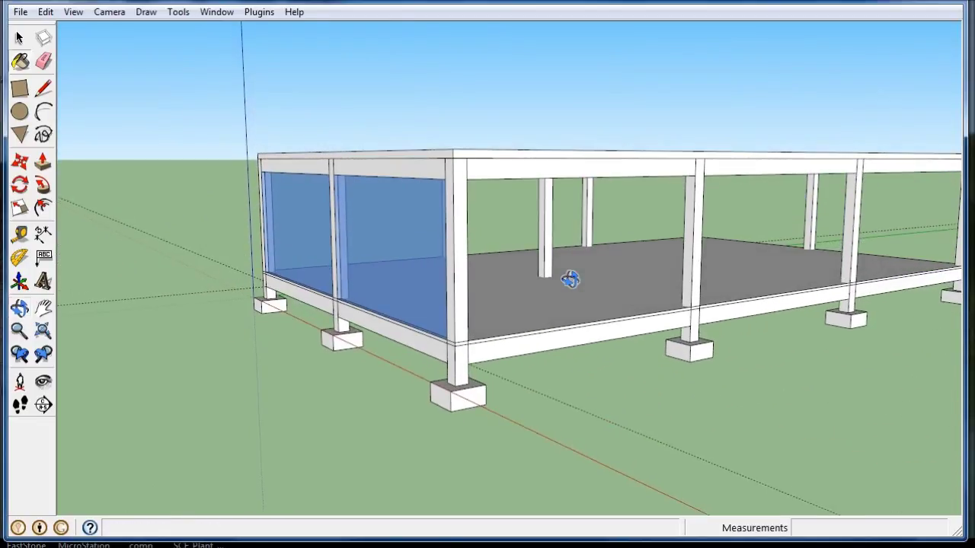
{"action": "left_click", "coordinate": [16, 45]}
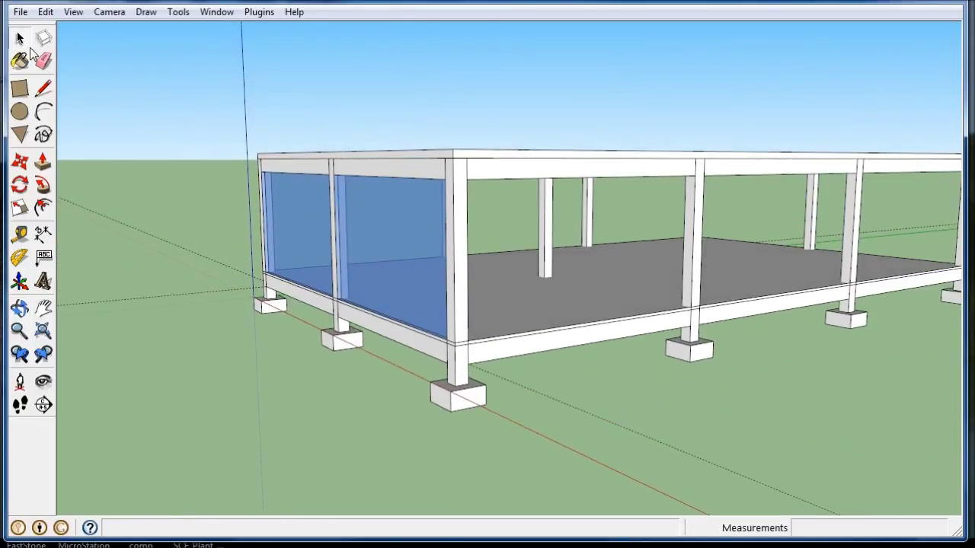
{"action": "mouse_move", "coordinate": [876, 358]}
{"action": "middle_mouse_down"}
{"action": "mouse_move", "coordinate": [587, 371]}
{"action": "mouse_move", "coordinate": [427, 358]}
{"action": "middle_mouse_up"}
{"action": "scroll", "coordinate": [153, 213], "scroll_direction": "up", "scroll_amount": 3}
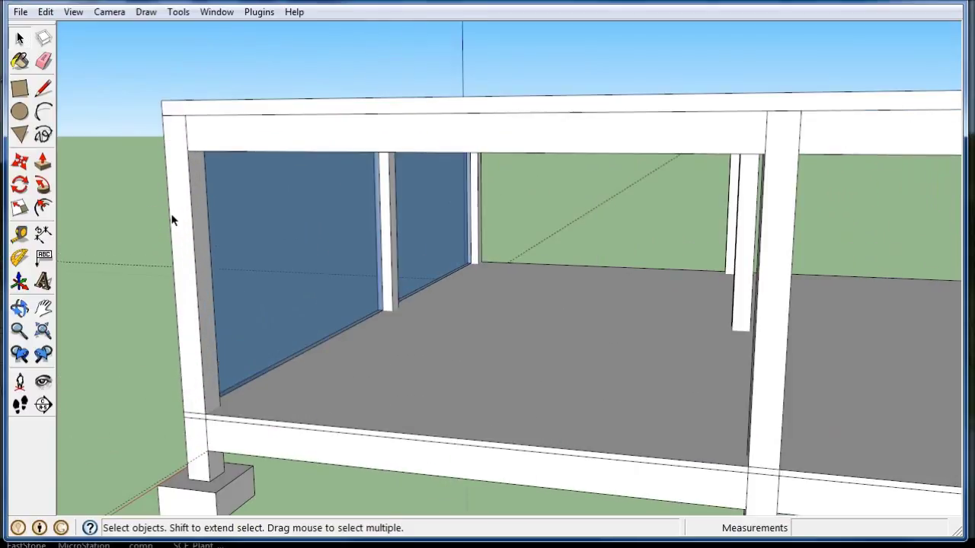
{"action": "left_click", "coordinate": [20, 88]}
{"action": "left_click", "coordinate": [186, 151]}
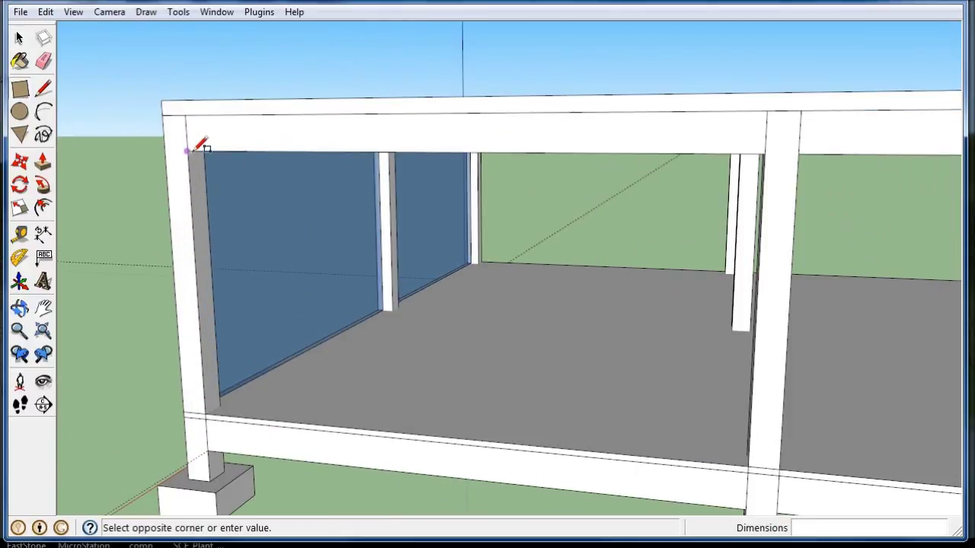
{"action": "left_click", "coordinate": [750, 473]}
{"action": "mouse_move", "coordinate": [820, 394]}
{"action": "middle_mouse_down"}
{"action": "mouse_move", "coordinate": [709, 407]}
{"action": "mouse_move", "coordinate": [241, 378]}
{"action": "mouse_move", "coordinate": [188, 311]}
{"action": "middle_mouse_up"}
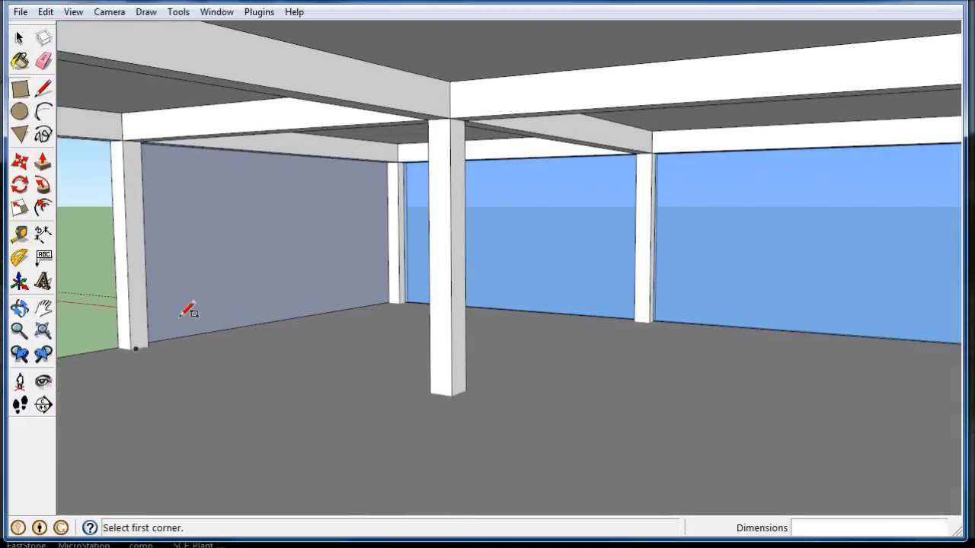
Step: Push/pull the new wall face 3 thick and select its inner face
{"action": "left_click", "coordinate": [43, 183]}
{"action": "left_click", "coordinate": [178, 226]}
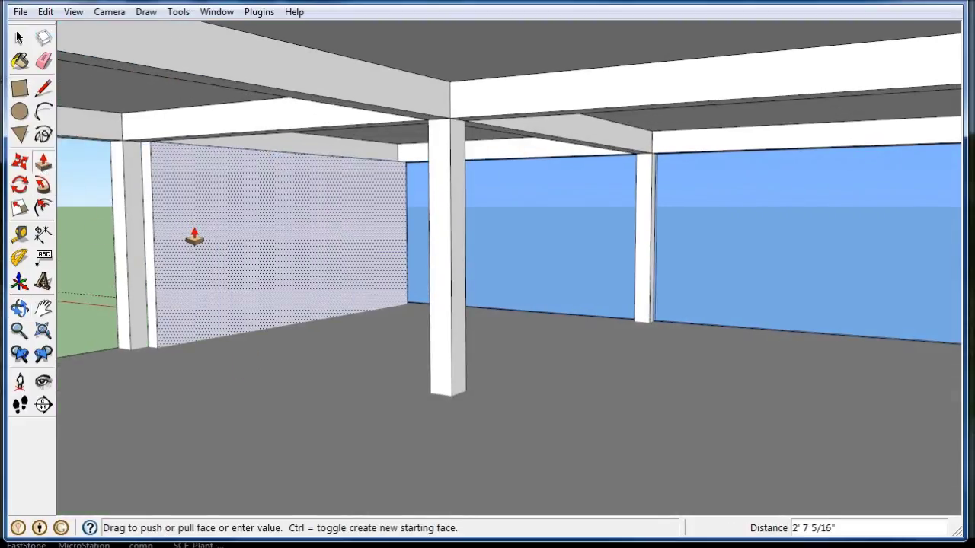
{"action": "type", "text": "3"}
{"action": "key", "text": "Return"}
{"action": "mouse_move", "coordinate": [233, 263]}
{"action": "middle_mouse_down"}
{"action": "mouse_move", "coordinate": [736, 331]}
{"action": "mouse_move", "coordinate": [362, 302]}
{"action": "middle_mouse_up"}
{"action": "left_click", "coordinate": [19, 40]}
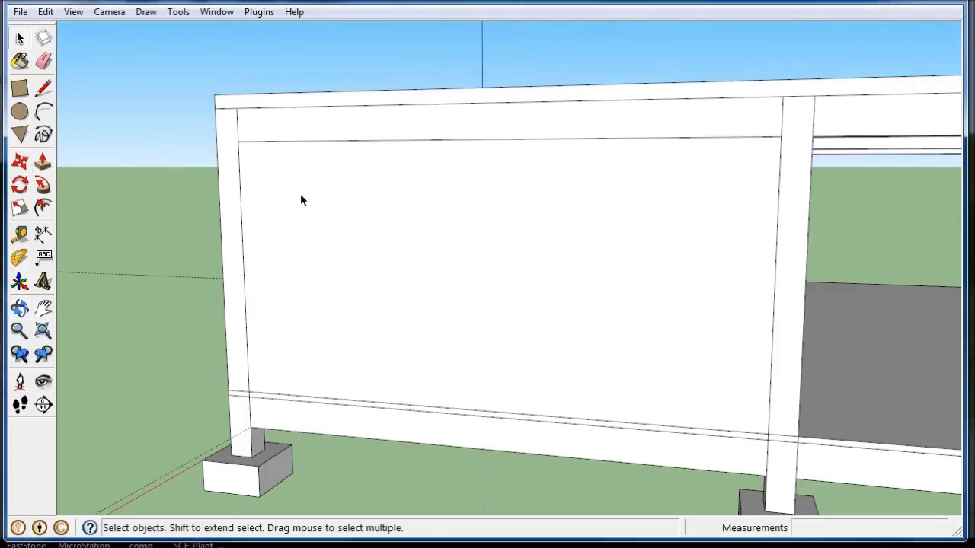
{"action": "left_click", "coordinate": [303, 197]}
Step: Make the selected long-side wall face into a group
{"action": "right_click", "coordinate": [300, 197]}
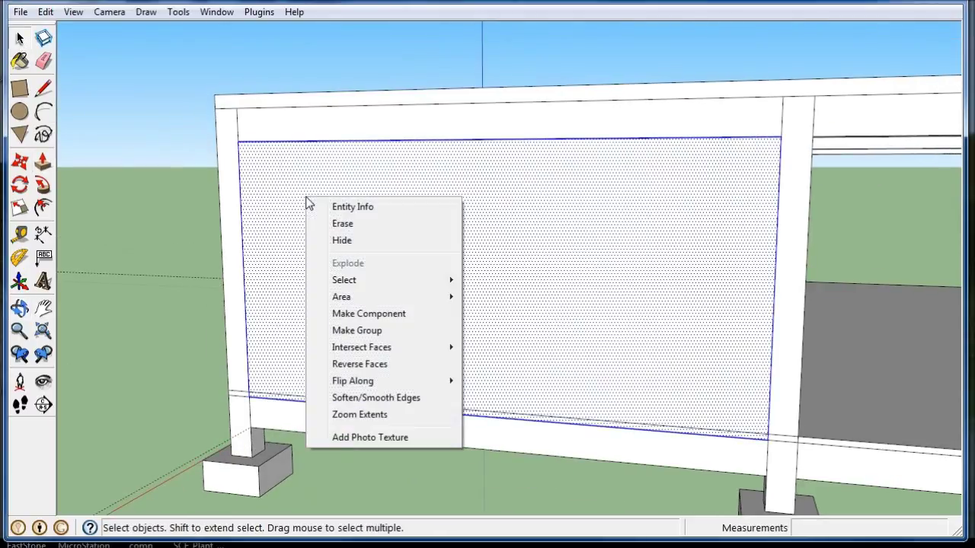
{"action": "left_click", "coordinate": [381, 330]}
{"action": "scroll", "coordinate": [259, 212], "scroll_direction": "down", "scroll_amount": 3}
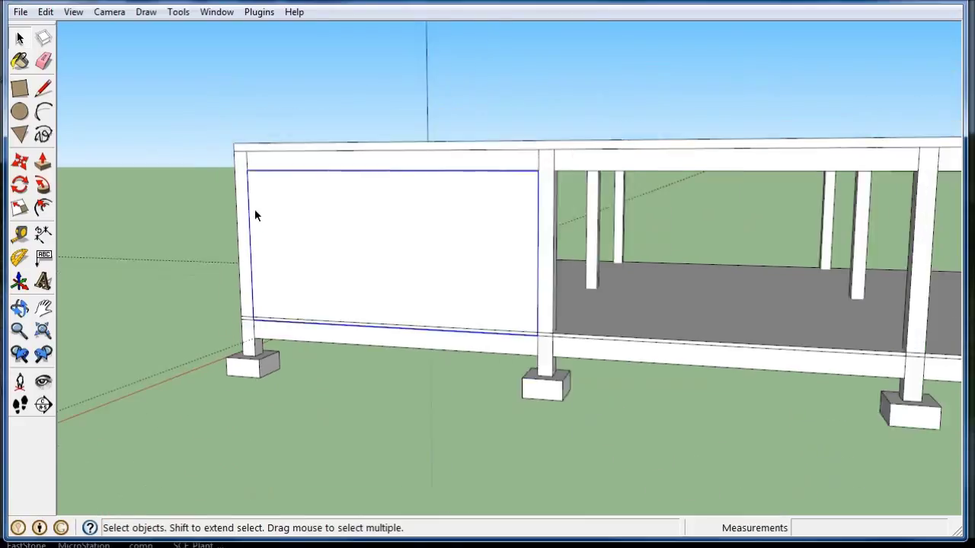
{"action": "scroll", "coordinate": [252, 209], "scroll_direction": "down", "scroll_amount": 2}
Step: Ctrl-copy the wall panel to the far bay and array it /2 across the remaining bays
{"action": "left_click", "coordinate": [38, 162]}
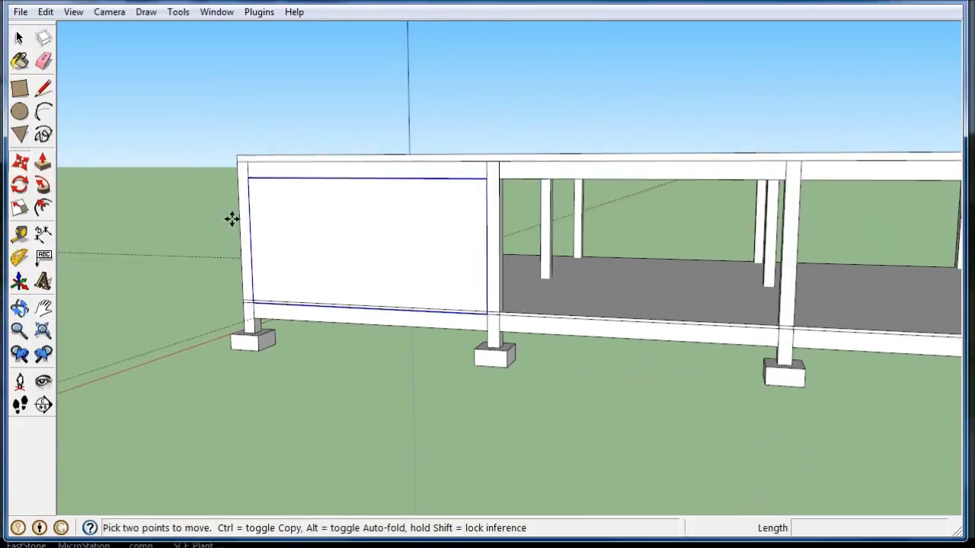
{"action": "key", "text": "ctrl"}
{"action": "left_click", "coordinate": [247, 182]}
{"action": "scroll", "coordinate": [305, 282], "scroll_direction": "down", "scroll_amount": 3}
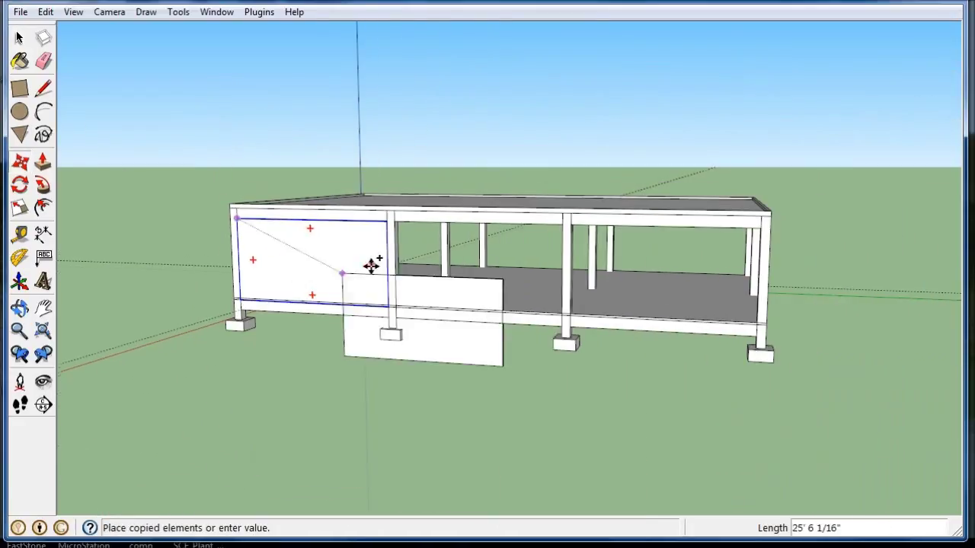
{"action": "scroll", "coordinate": [587, 240], "scroll_direction": "up", "scroll_amount": 4}
{"action": "scroll", "coordinate": [579, 235], "scroll_direction": "up", "scroll_amount": 2}
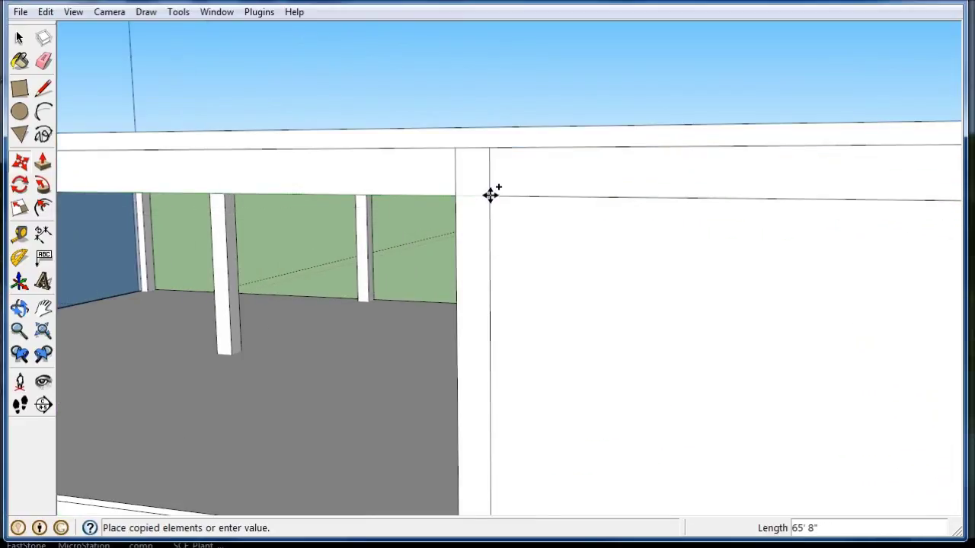
{"action": "left_click", "coordinate": [492, 193]}
{"action": "scroll", "coordinate": [529, 193], "scroll_direction": "down", "scroll_amount": 1}
{"action": "type", "text": "/"}
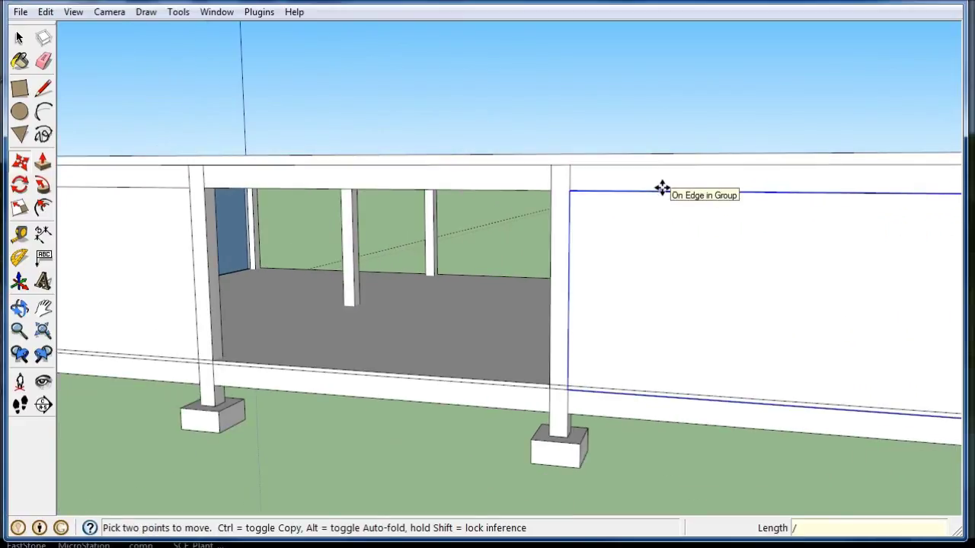
{"action": "type", "text": "2"}
{"action": "key", "text": "Return"}
{"action": "scroll", "coordinate": [592, 277], "scroll_direction": "down", "scroll_amount": 3}
{"action": "scroll", "coordinate": [553, 282], "scroll_direction": "down", "scroll_amount": 2}
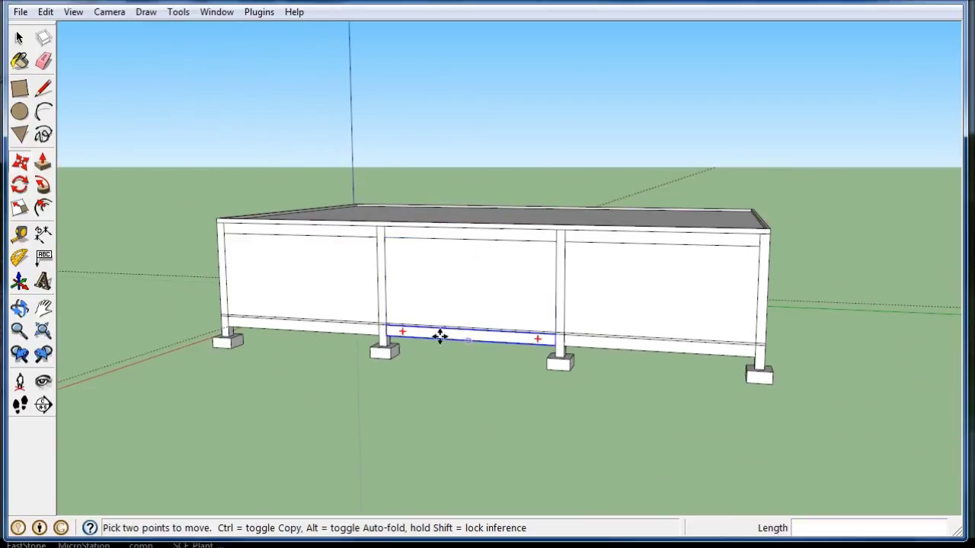
{"action": "middle_click_drag", "start_coordinate": [440, 337], "coordinate": [708, 338]}
{"action": "key", "text": "space"}
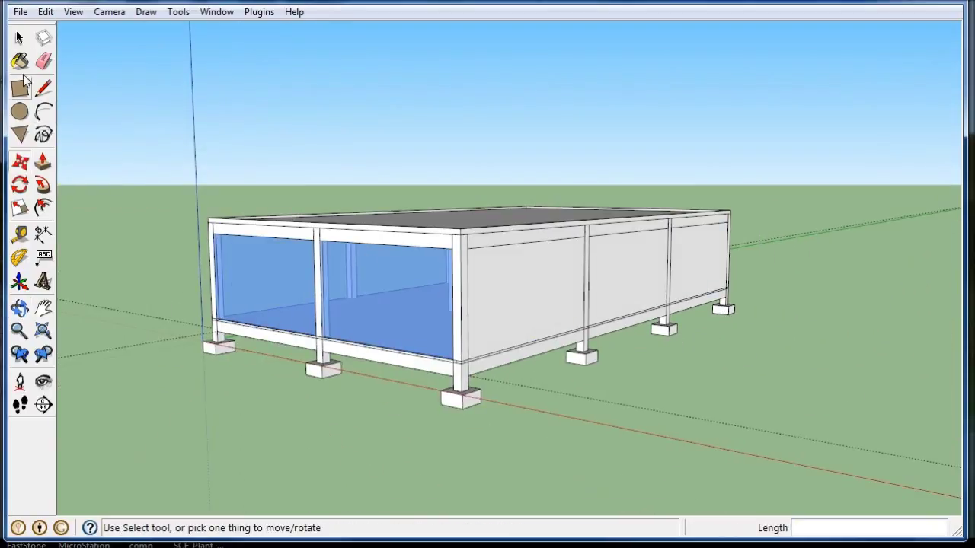
Step: Paint the long-side panel next to the glass end with Translucent_Glass_Blue
{"action": "left_click", "coordinate": [20, 61]}
{"action": "left_click", "coordinate": [519, 285]}
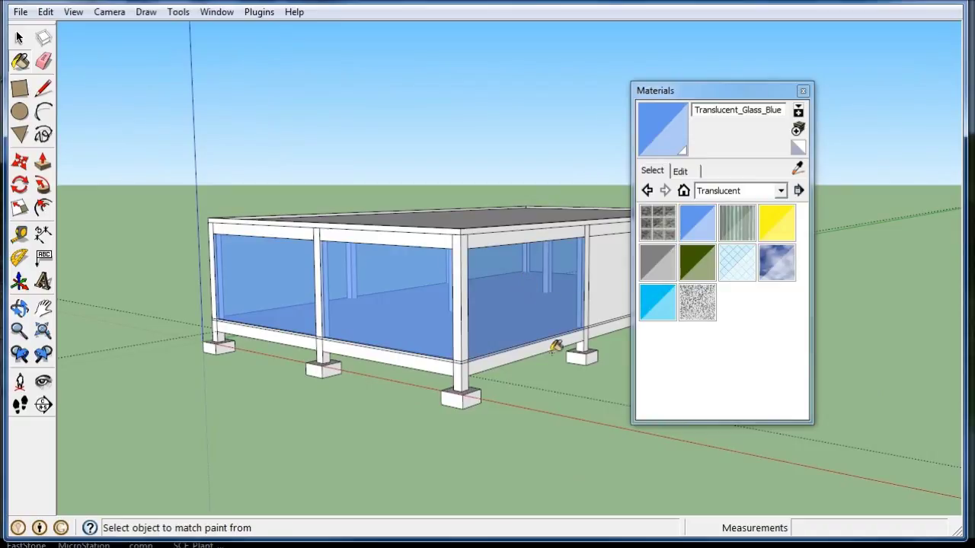
{"action": "left_click", "coordinate": [803, 90]}
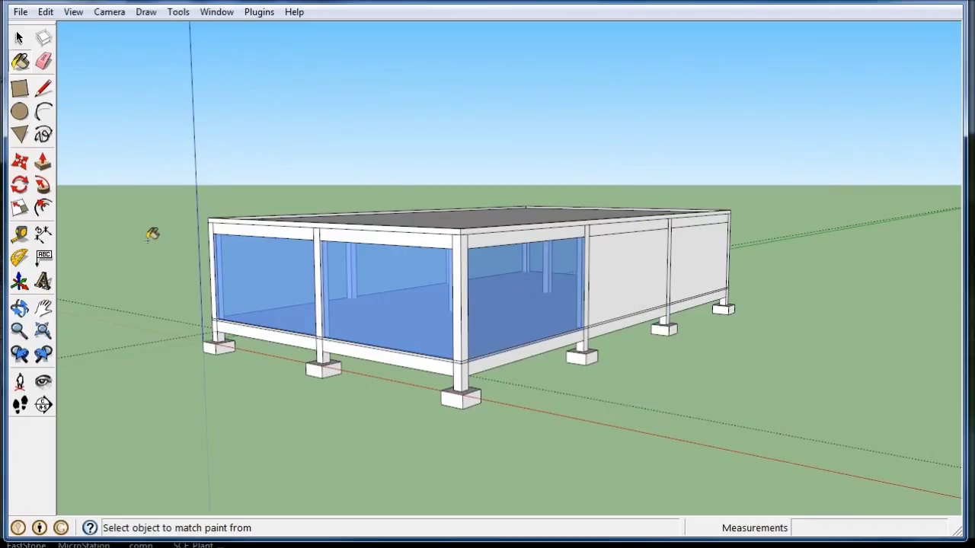
{"action": "mouse_move", "coordinate": [153, 233]}
{"action": "middle_mouse_down"}
{"action": "mouse_move", "coordinate": [407, 277]}
{"action": "mouse_move", "coordinate": [646, 259]}
{"action": "mouse_move", "coordinate": [716, 240]}
{"action": "middle_mouse_up"}
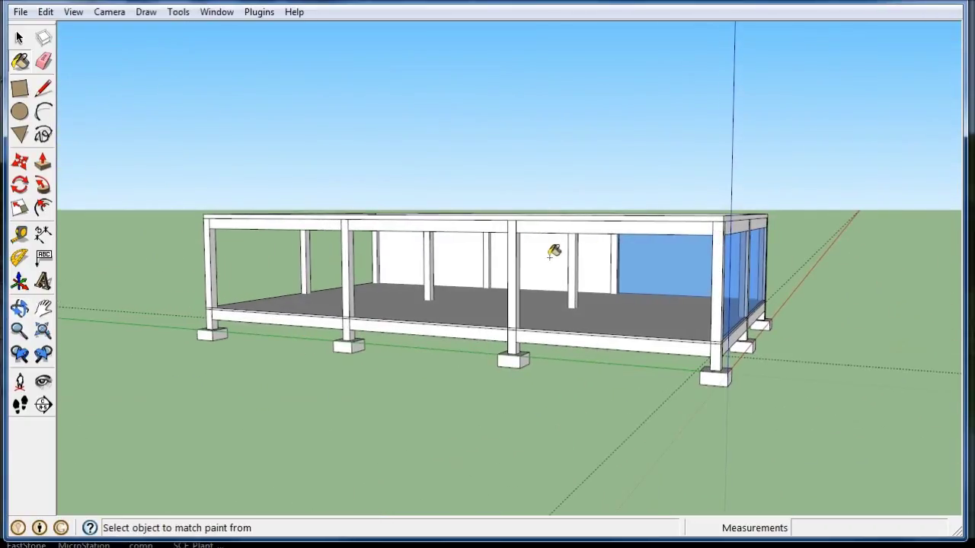
{"action": "scroll", "coordinate": [579, 267], "scroll_direction": "up", "scroll_amount": 2}
{"action": "middle_click_drag", "start_coordinate": [331, 286], "coordinate": [528, 289]}
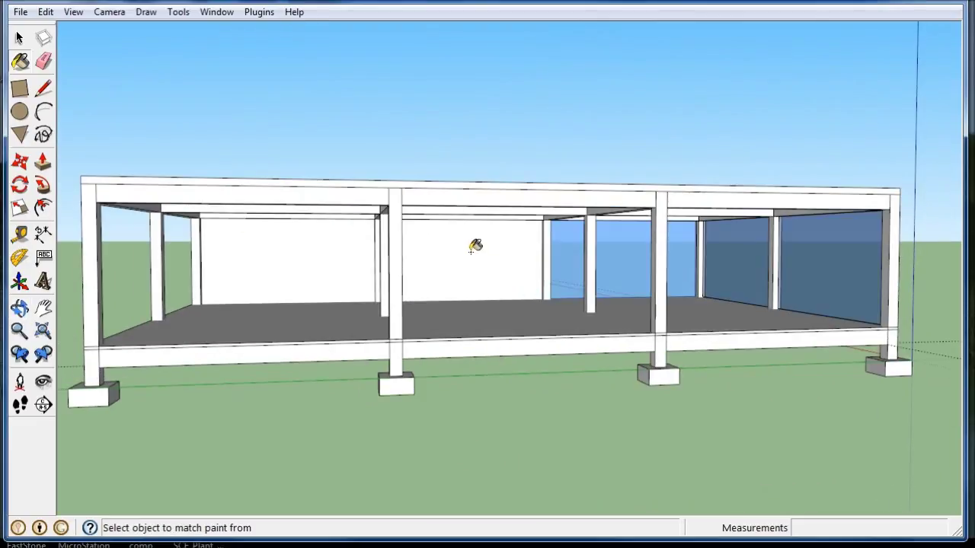
{"action": "mouse_move", "coordinate": [269, 323]}
{"action": "middle_mouse_down"}
{"action": "mouse_move", "coordinate": [282, 348]}
{"action": "mouse_move", "coordinate": [107, 308]}
{"action": "middle_mouse_up"}
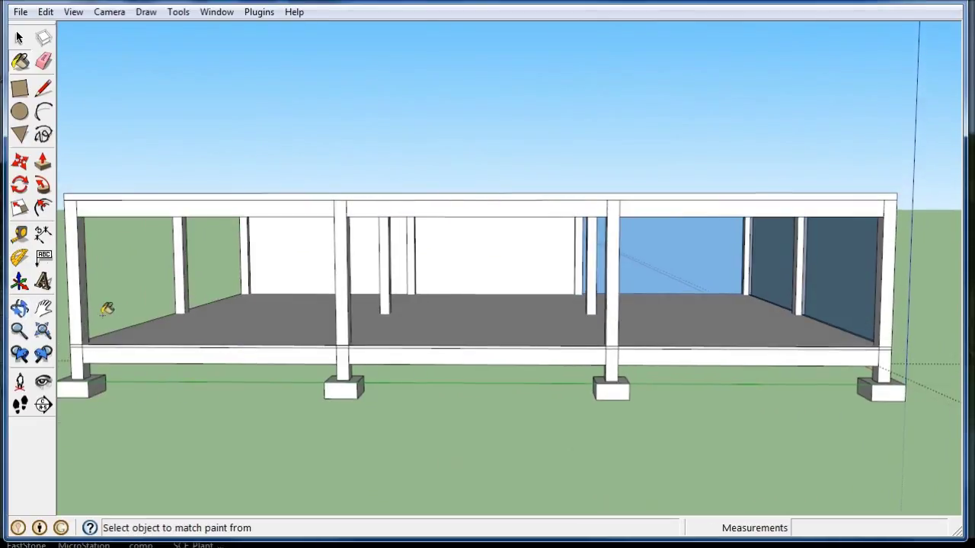
Step: Draw a wall rectangle between the columns of the open side and reverse its face
{"action": "left_click", "coordinate": [20, 89]}
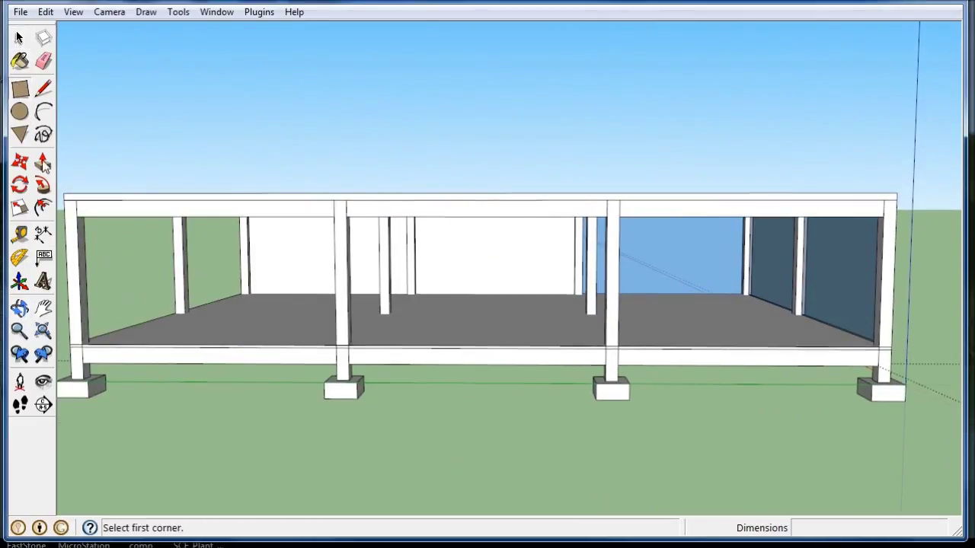
{"action": "left_click", "coordinate": [76, 217]}
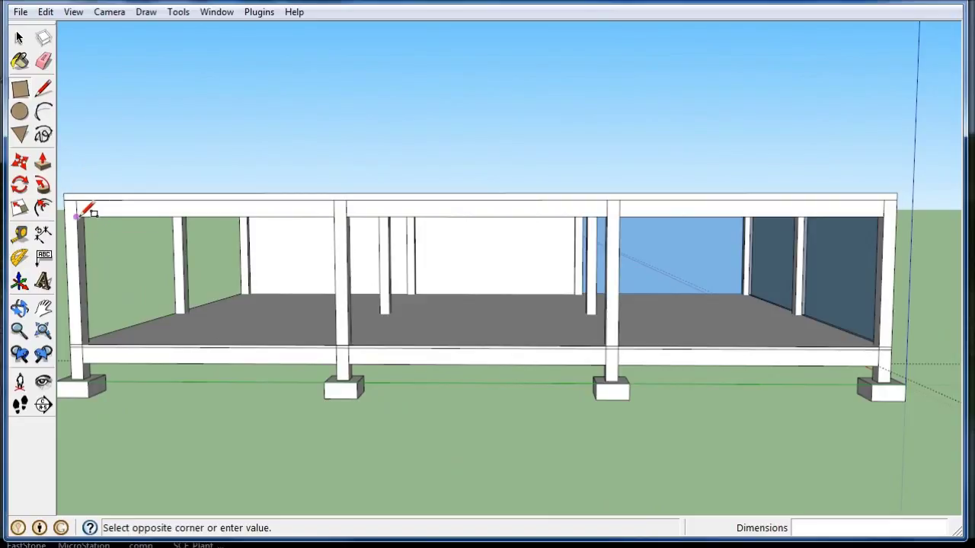
{"action": "left_click", "coordinate": [335, 345]}
{"action": "middle_click_drag", "start_coordinate": [286, 312], "coordinate": [447, 312]}
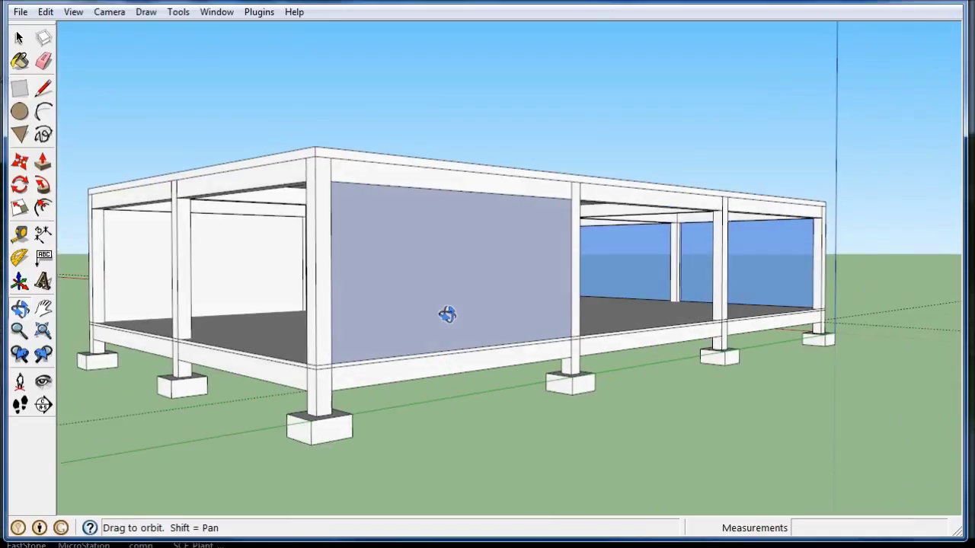
{"action": "left_click", "coordinate": [16, 37]}
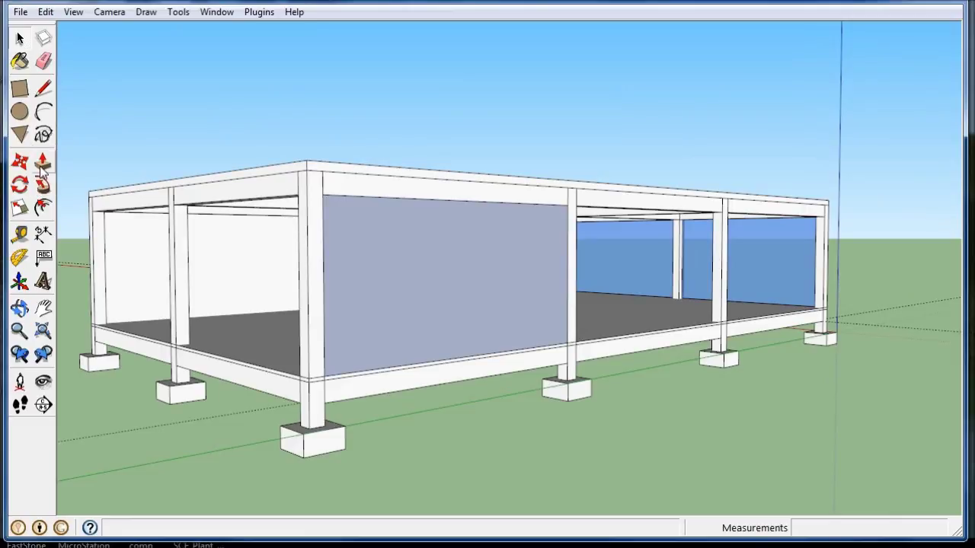
{"action": "right_click", "coordinate": [415, 259]}
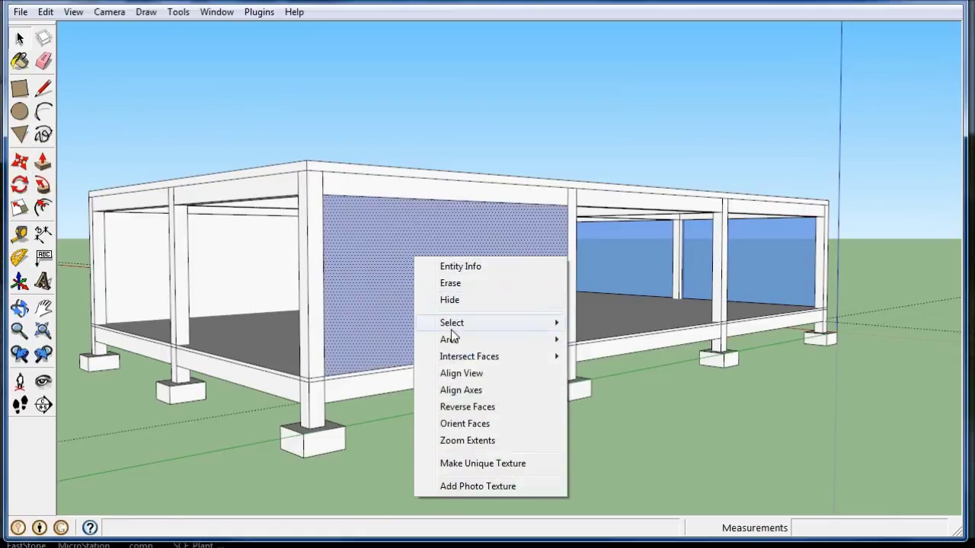
{"action": "left_click", "coordinate": [468, 407]}
Step: Push/pull the new wall face 3' to make a solid panel
{"action": "middle_click_drag", "start_coordinate": [310, 352], "coordinate": [767, 306]}
{"action": "left_click", "coordinate": [43, 162]}
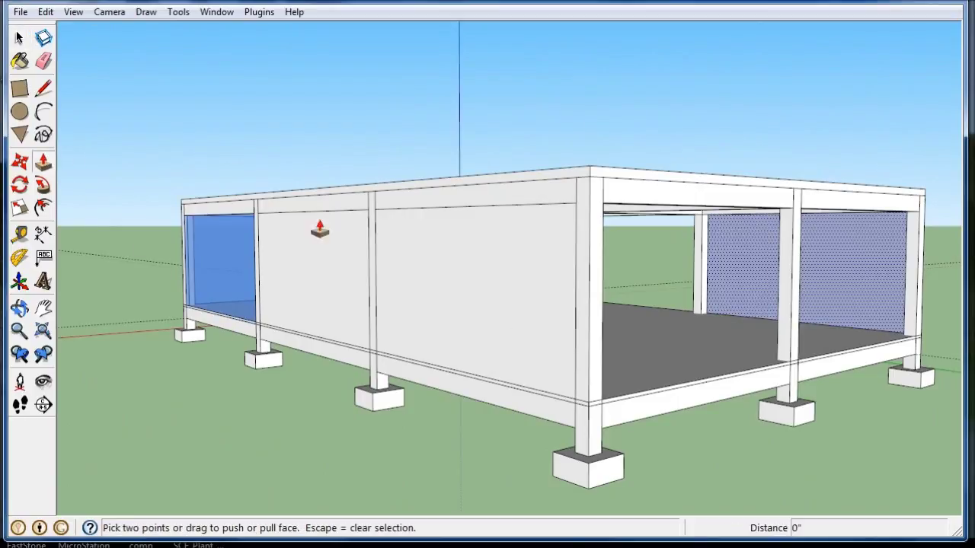
{"action": "left_click", "coordinate": [872, 288]}
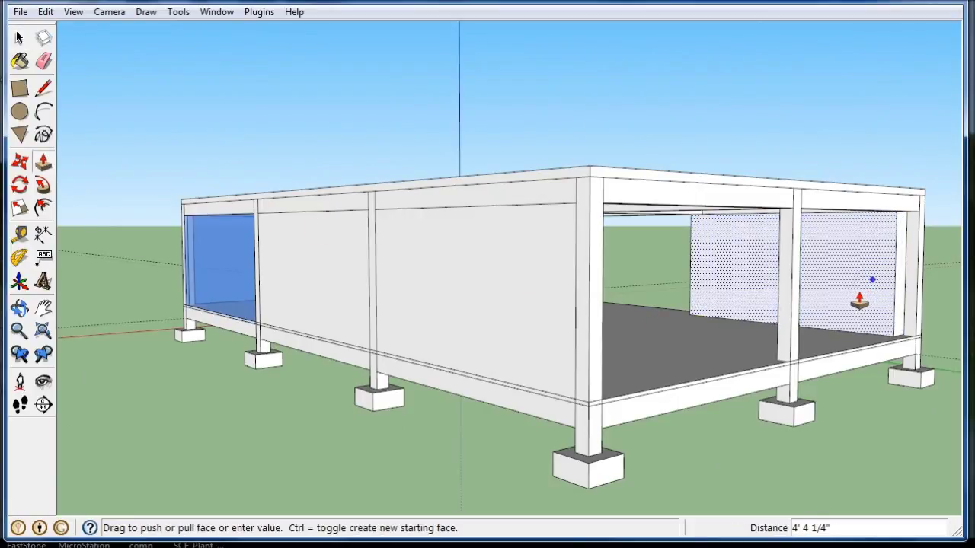
{"action": "type", "text": "3'"}
{"action": "key", "text": "Return"}
{"action": "mouse_move", "coordinate": [859, 302]}
{"action": "middle_mouse_down"}
{"action": "mouse_move", "coordinate": [210, 305]}
{"action": "mouse_move", "coordinate": [143, 283]}
{"action": "middle_mouse_up"}
Step: Group the wall panel and copy it to the right bay with an evenly spaced middle copy
{"action": "left_click", "coordinate": [19, 38]}
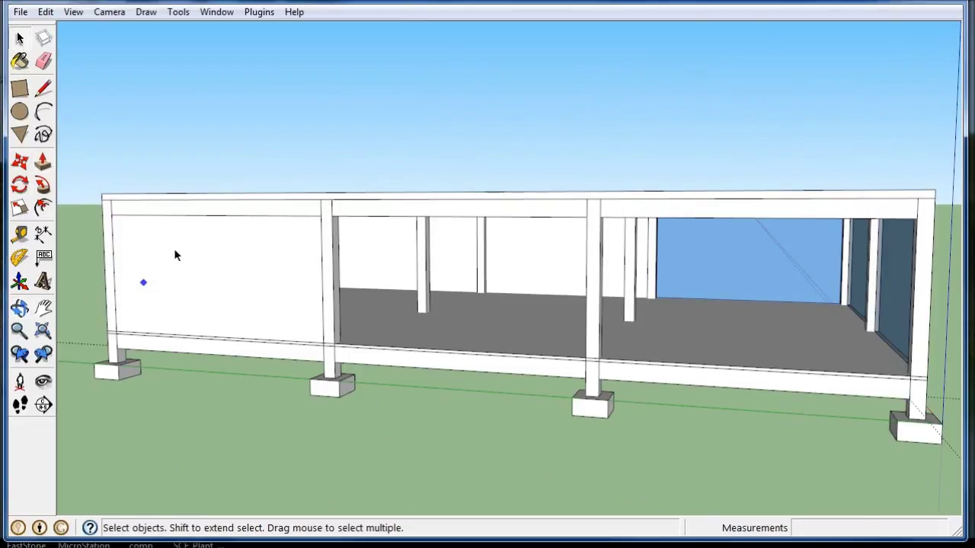
{"action": "double_click", "coordinate": [174, 256]}
{"action": "right_click", "coordinate": [175, 255]}
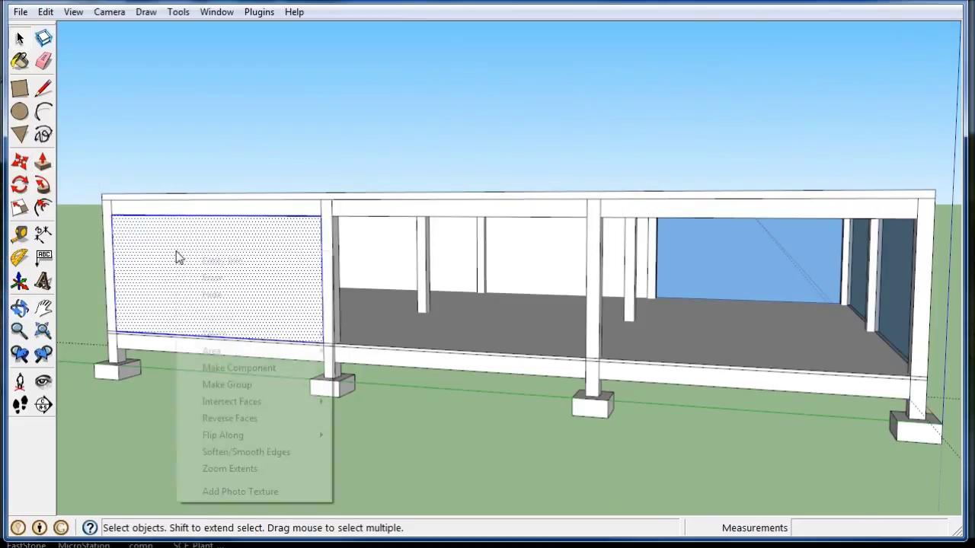
{"action": "left_click", "coordinate": [252, 384]}
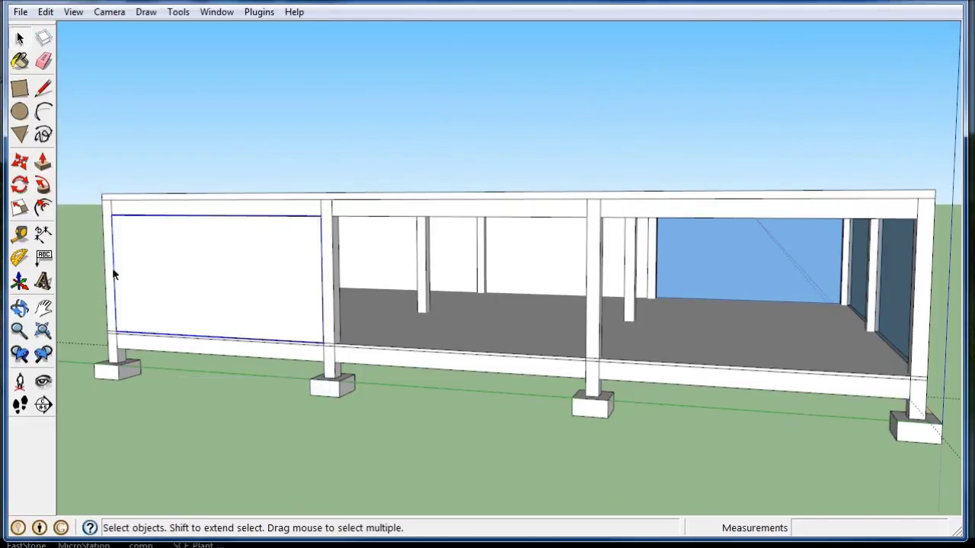
{"action": "left_click", "coordinate": [19, 163]}
{"action": "left_click", "coordinate": [112, 216]}
{"action": "key", "text": "ctrl"}
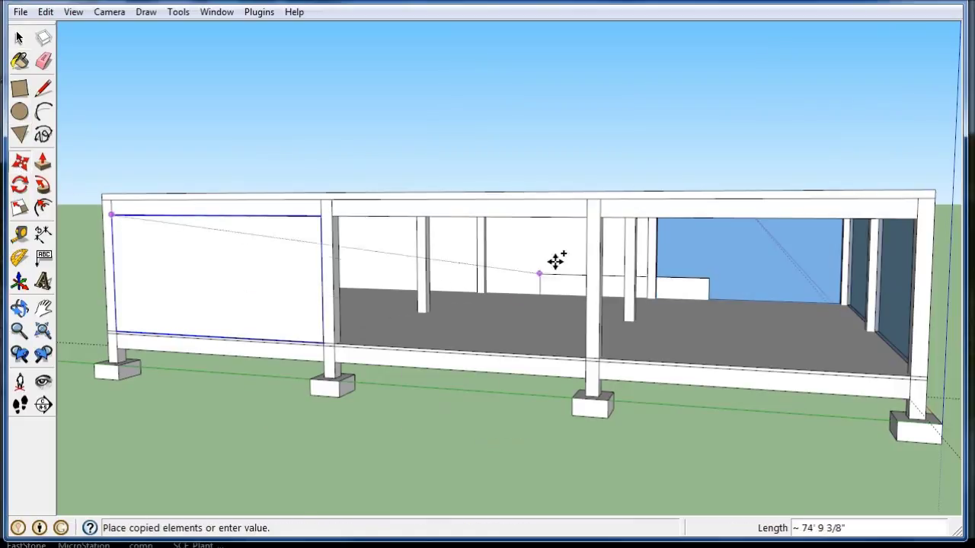
{"action": "left_click", "coordinate": [605, 219]}
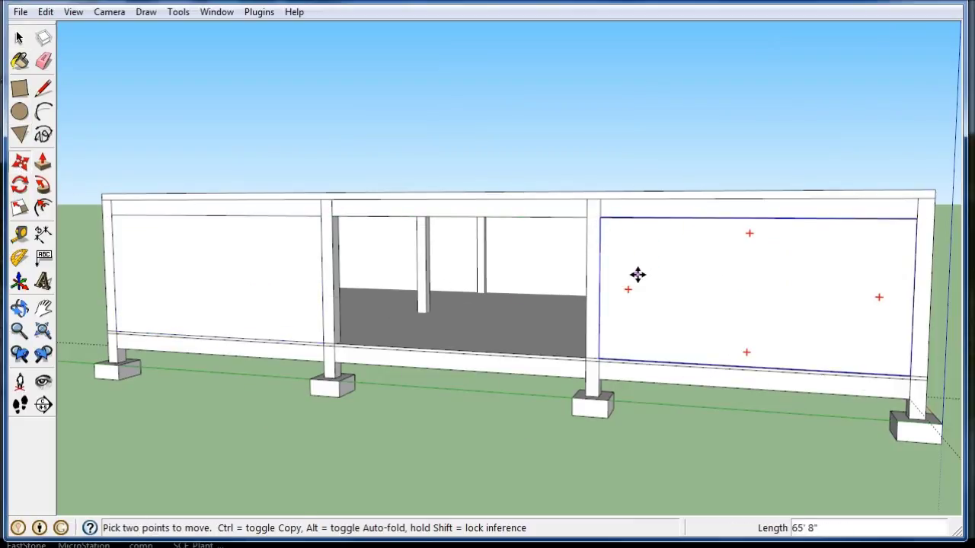
{"action": "type", "text": "/2"}
{"action": "key", "text": "Return"}
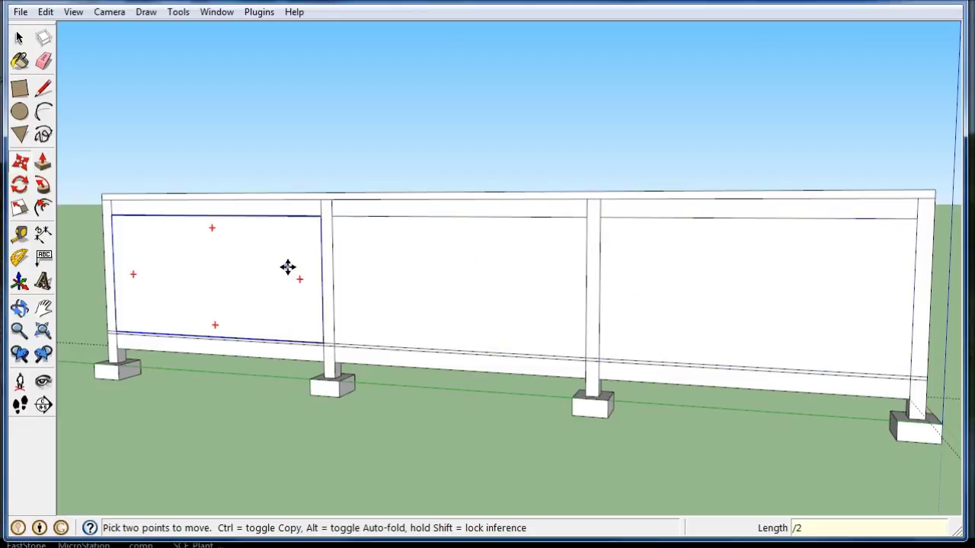
{"action": "mouse_move", "coordinate": [286, 266]}
{"action": "middle_mouse_down"}
{"action": "mouse_move", "coordinate": [406, 311]}
{"action": "mouse_move", "coordinate": [68, 256]}
{"action": "middle_mouse_up"}
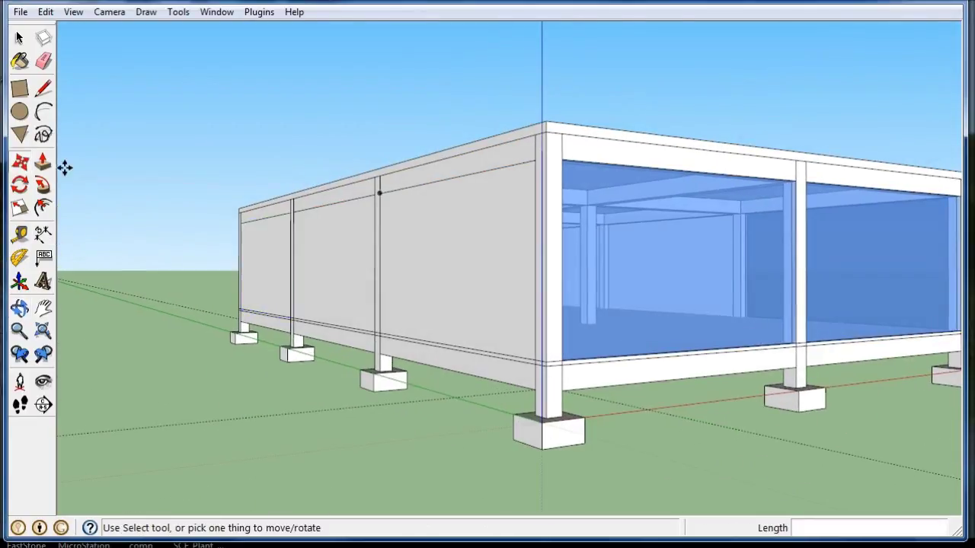
Step: Paint the grey panel beside the glazed corner with Translucent_Glass_Blue
{"action": "left_click", "coordinate": [19, 62]}
{"action": "left_click", "coordinate": [499, 242]}
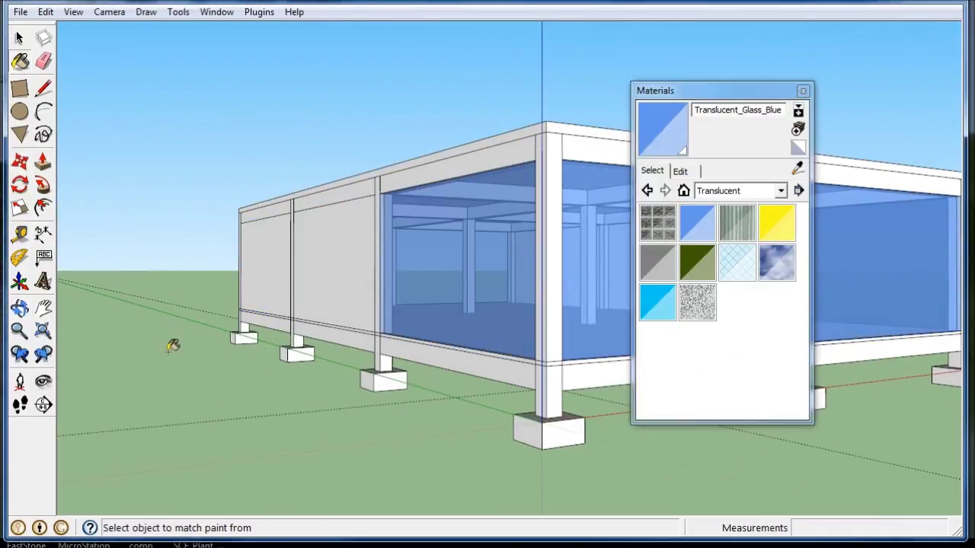
{"action": "mouse_move", "coordinate": [163, 343]}
{"action": "middle_mouse_down"}
{"action": "mouse_move", "coordinate": [254, 392]}
{"action": "mouse_move", "coordinate": [587, 394]}
{"action": "mouse_move", "coordinate": [411, 418]}
{"action": "mouse_move", "coordinate": [646, 409]}
{"action": "middle_mouse_up"}
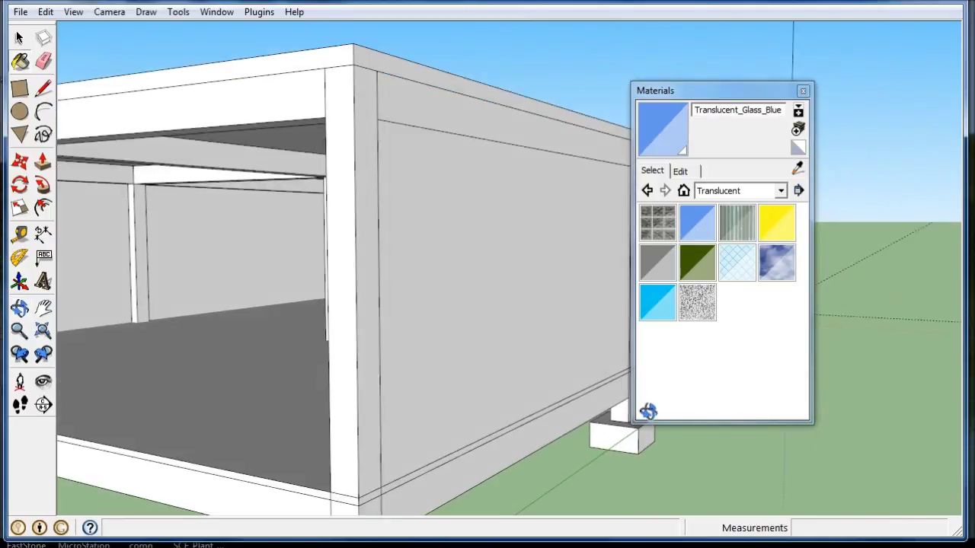
{"action": "left_click", "coordinate": [803, 90]}
{"action": "scroll", "coordinate": [838, 168], "scroll_direction": "down", "scroll_amount": 3}
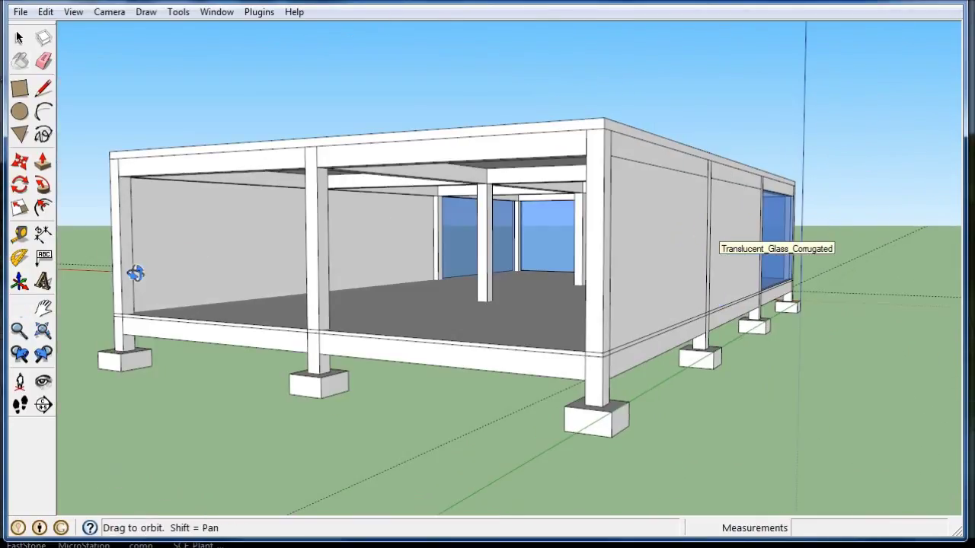
{"action": "middle_click_drag", "start_coordinate": [135, 274], "coordinate": [167, 276]}
{"action": "left_click", "coordinate": [20, 88]}
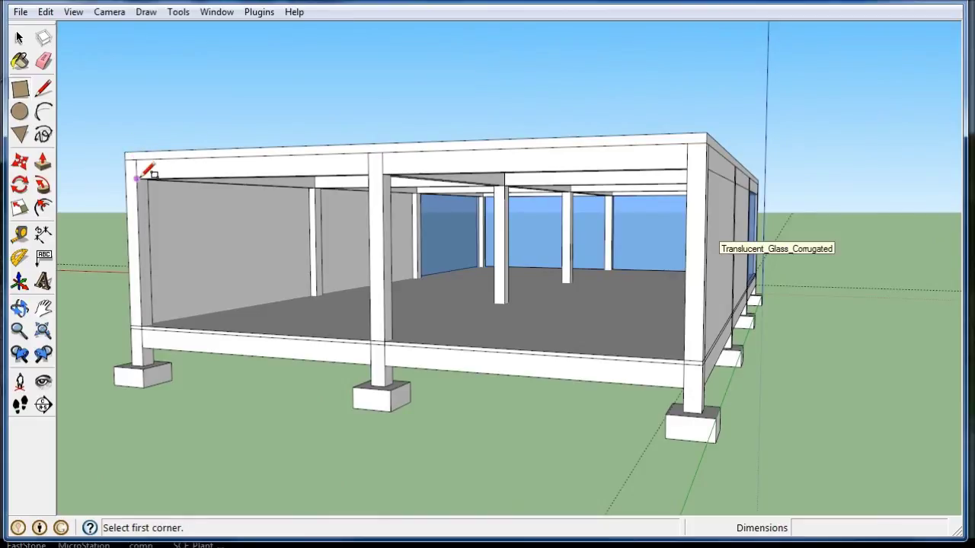
Step: Close the left opening with a rectangle face and reverse it so it shows white
{"action": "left_click", "coordinate": [138, 177]}
{"action": "left_click", "coordinate": [373, 335]}
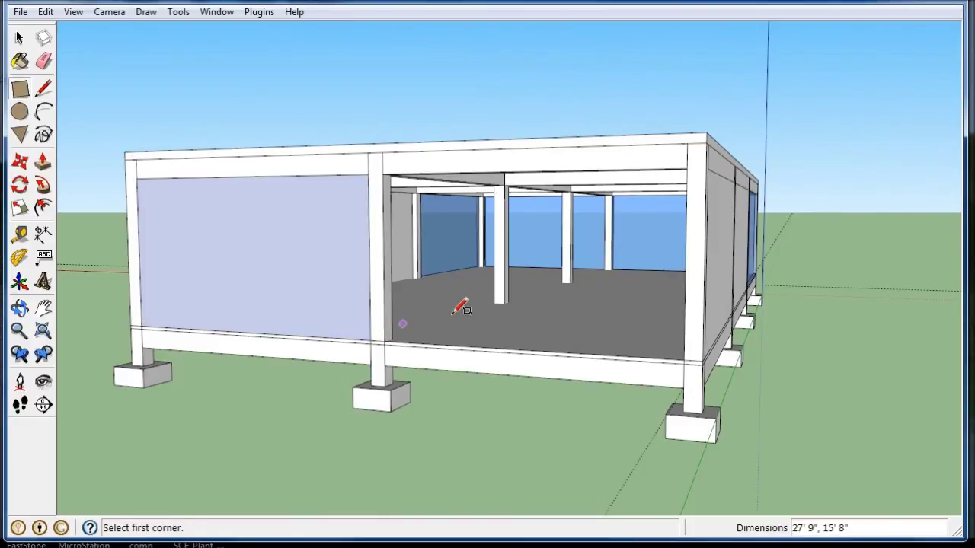
{"action": "middle_click_drag", "start_coordinate": [461, 308], "coordinate": [358, 314]}
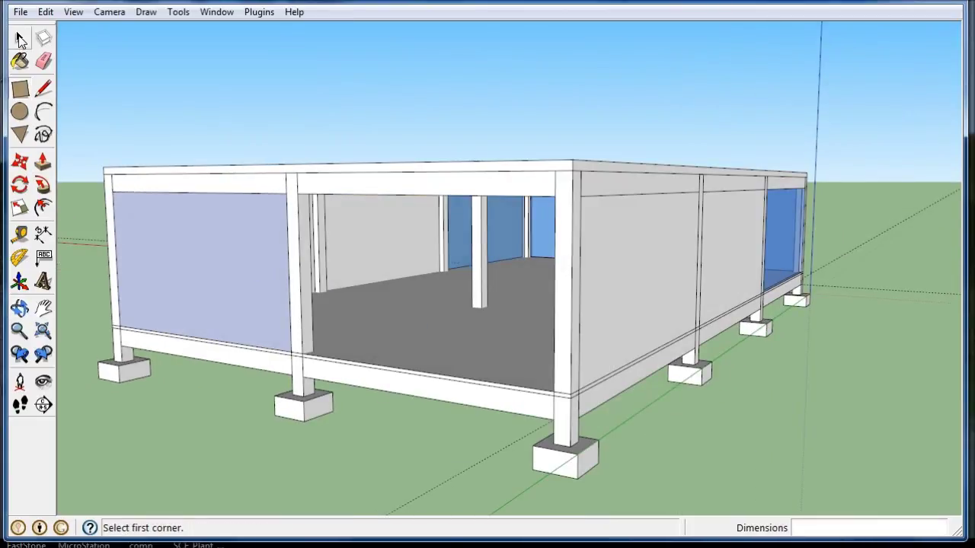
{"action": "left_click", "coordinate": [19, 39]}
{"action": "right_click", "coordinate": [155, 220]}
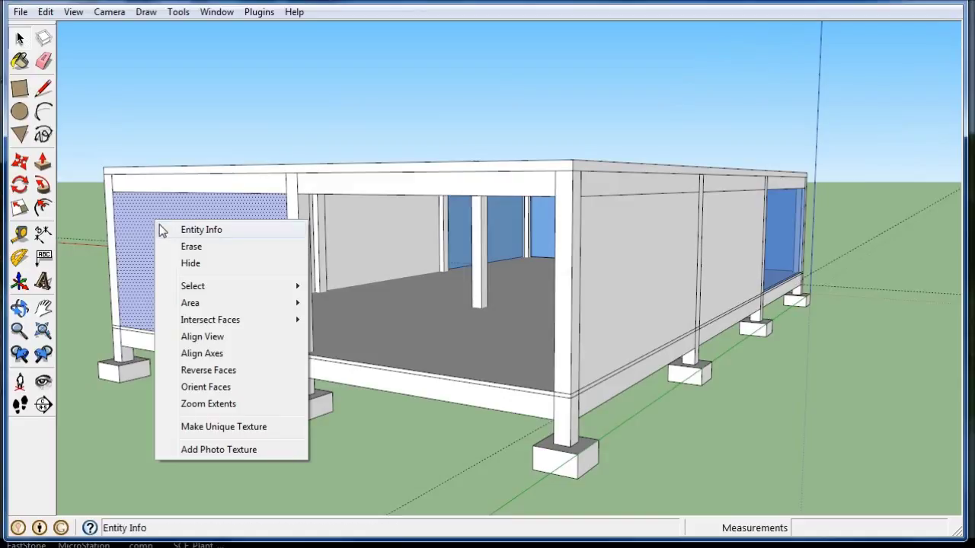
{"action": "left_click", "coordinate": [225, 371]}
{"action": "left_click", "coordinate": [128, 152]}
Step: Push/Pull the left wall face 6 inches thick
{"action": "scroll", "coordinate": [155, 319], "scroll_direction": "up", "scroll_amount": 3}
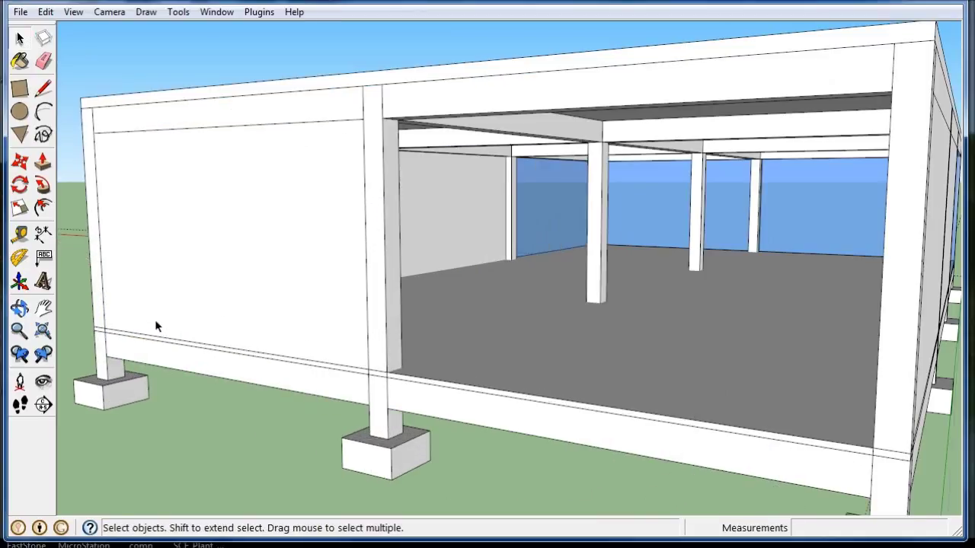
{"action": "scroll", "coordinate": [315, 345], "scroll_direction": "up", "scroll_amount": 3}
{"action": "mouse_move", "coordinate": [315, 345]}
{"action": "middle_mouse_down"}
{"action": "mouse_move", "coordinate": [566, 331]}
{"action": "mouse_move", "coordinate": [183, 378]}
{"action": "mouse_move", "coordinate": [19, 333]}
{"action": "middle_mouse_up"}
{"action": "left_click", "coordinate": [41, 166]}
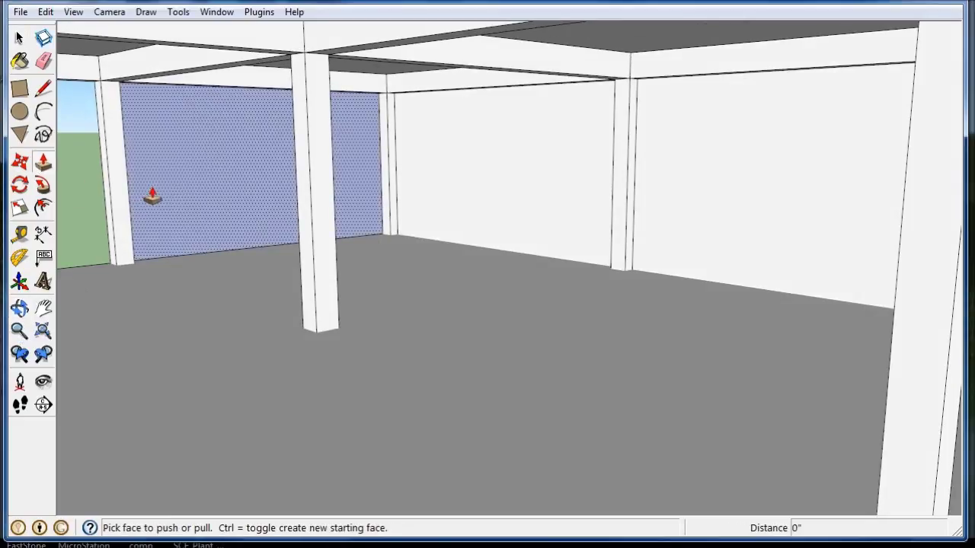
{"action": "left_click", "coordinate": [155, 194]}
{"action": "key", "text": "Return"}
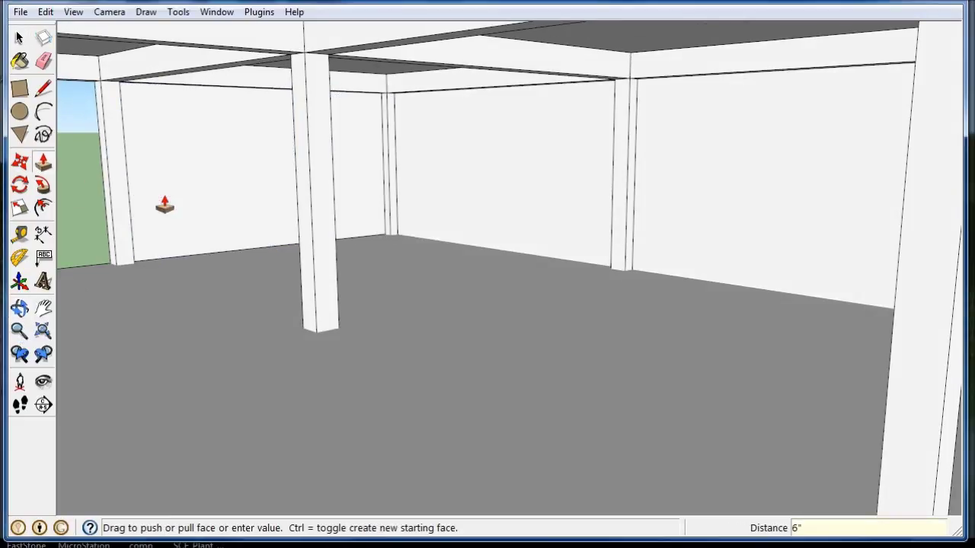
{"action": "mouse_move", "coordinate": [236, 263]}
{"action": "middle_mouse_down"}
{"action": "mouse_move", "coordinate": [733, 265]}
{"action": "mouse_move", "coordinate": [384, 219]}
{"action": "middle_mouse_up"}
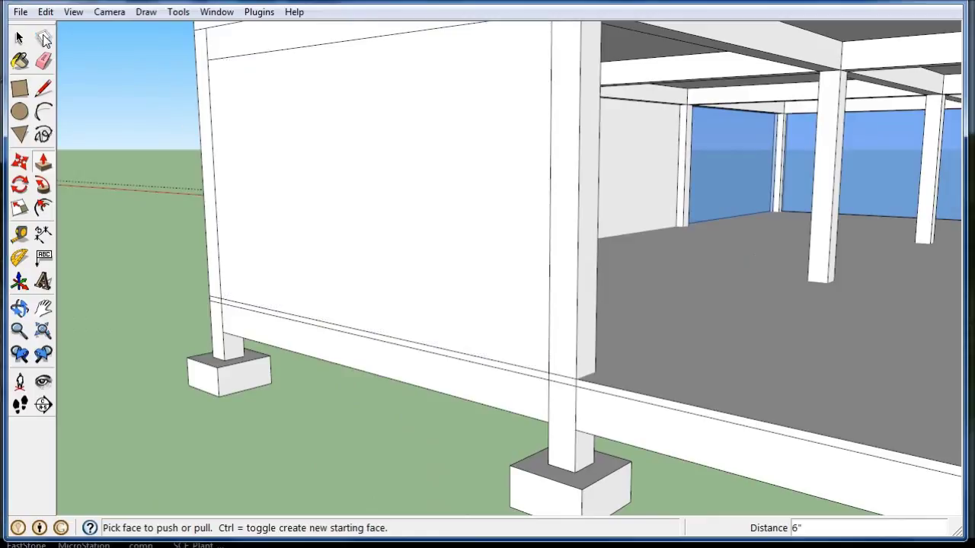
Step: Make the left wall panel, face and edges, into a group
{"action": "left_click", "coordinate": [19, 37]}
{"action": "left_click", "coordinate": [388, 183]}
{"action": "double_click", "coordinate": [388, 184]}
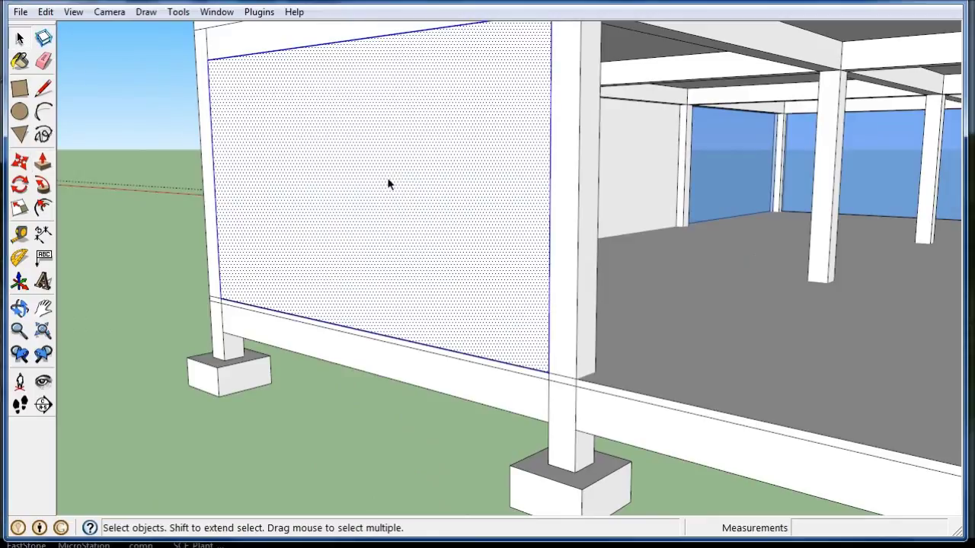
{"action": "right_click", "coordinate": [389, 180]}
{"action": "left_click", "coordinate": [452, 317]}
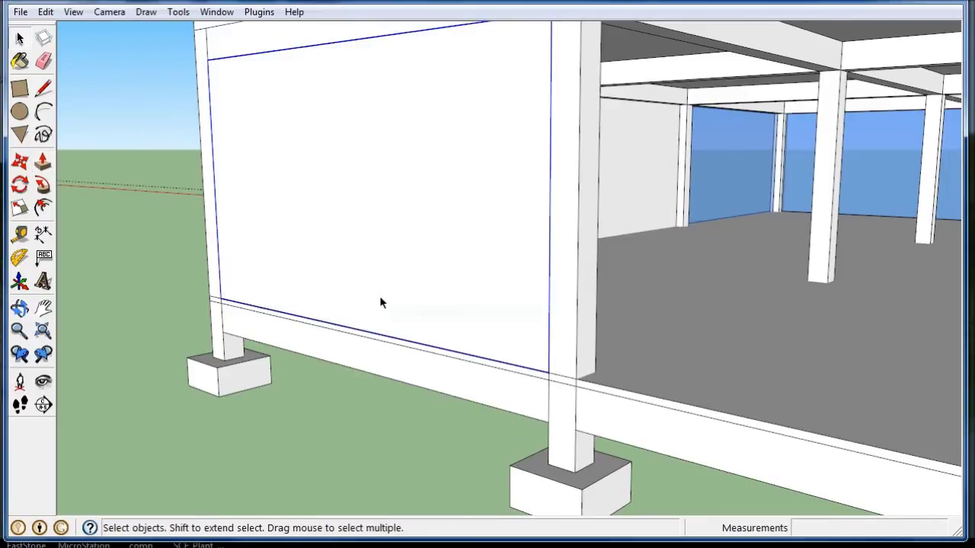
Step: Copy the grouped wall panel into the neighbouring bay
{"action": "scroll", "coordinate": [385, 301], "scroll_direction": "down", "scroll_amount": 3}
{"action": "mouse_move", "coordinate": [386, 303]}
{"action": "middle_mouse_down"}
{"action": "mouse_move", "coordinate": [337, 294]}
{"action": "mouse_move", "coordinate": [227, 210]}
{"action": "middle_mouse_up"}
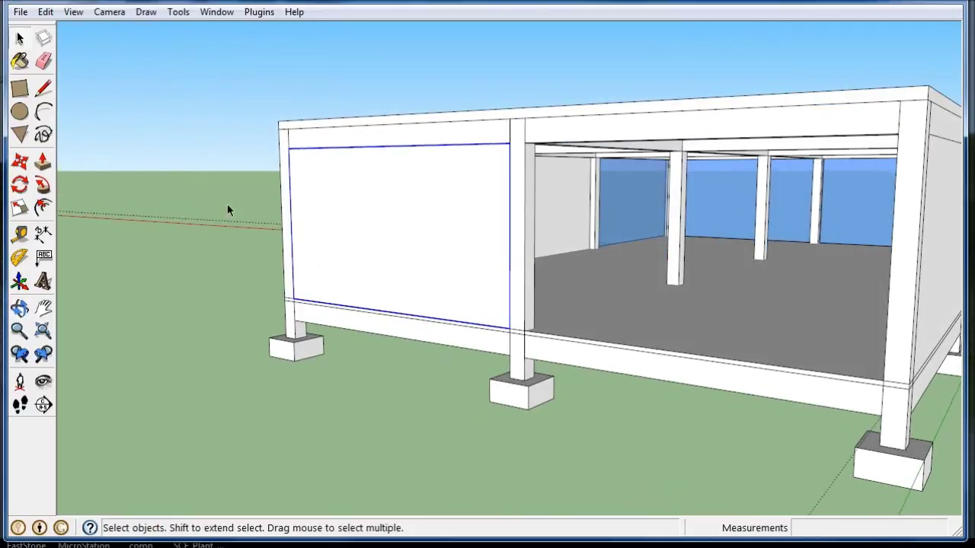
{"action": "left_click", "coordinate": [20, 162]}
{"action": "left_click", "coordinate": [292, 155], "text": "ctrl"}
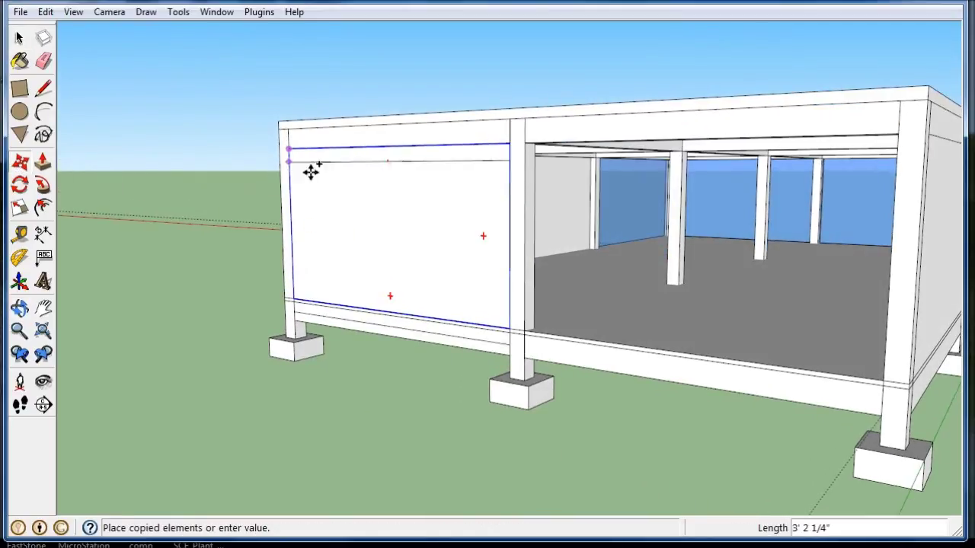
{"action": "left_click", "coordinate": [525, 143]}
{"action": "key", "text": "space"}
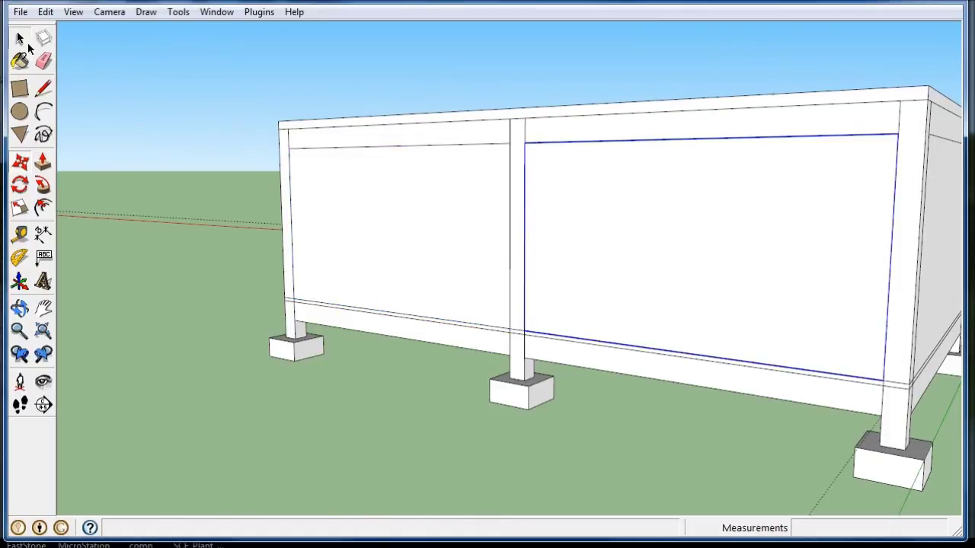
{"action": "left_click", "coordinate": [211, 135]}
{"action": "mouse_move", "coordinate": [211, 134]}
{"action": "middle_mouse_down"}
{"action": "mouse_move", "coordinate": [507, 307]}
{"action": "mouse_move", "coordinate": [747, 309]}
{"action": "mouse_move", "coordinate": [114, 298]}
{"action": "mouse_move", "coordinate": [89, 287]}
{"action": "mouse_move", "coordinate": [151, 305]}
{"action": "mouse_move", "coordinate": [166, 320]}
{"action": "middle_mouse_up"}
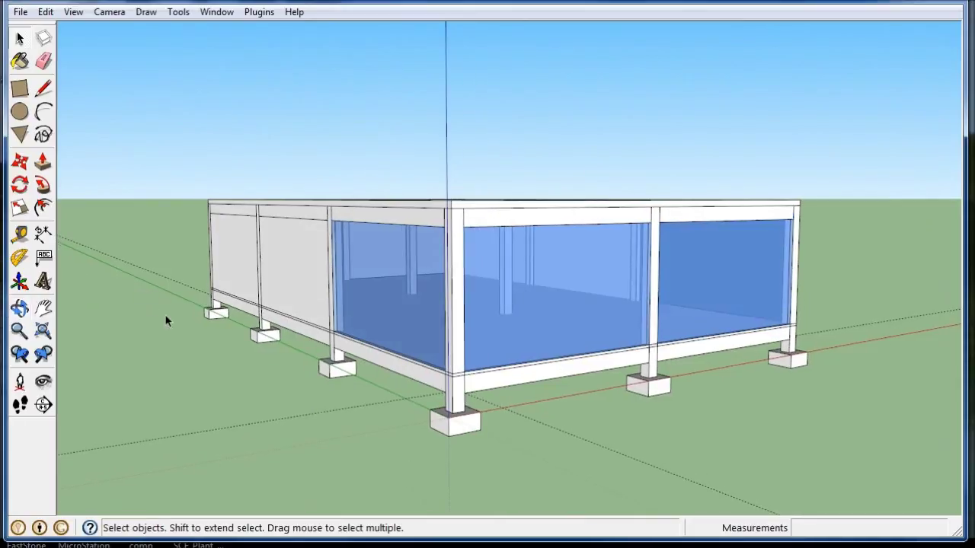
Step: Orbit and zoom to look over the building's roof
{"action": "scroll", "coordinate": [642, 336], "scroll_direction": "up", "scroll_amount": 2}
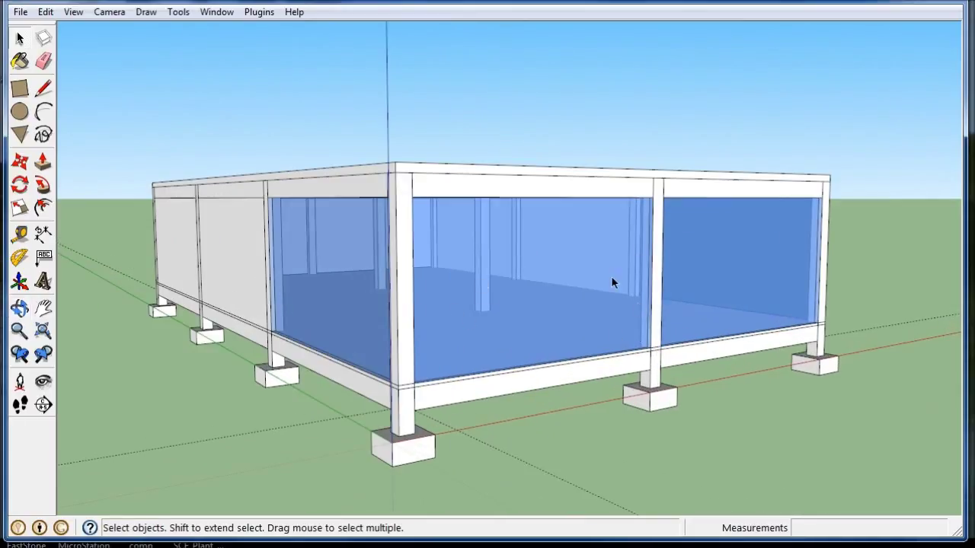
{"action": "mouse_move", "coordinate": [533, 278]}
{"action": "middle_mouse_down"}
{"action": "mouse_move", "coordinate": [498, 294]}
{"action": "mouse_move", "coordinate": [468, 326]}
{"action": "middle_mouse_up"}
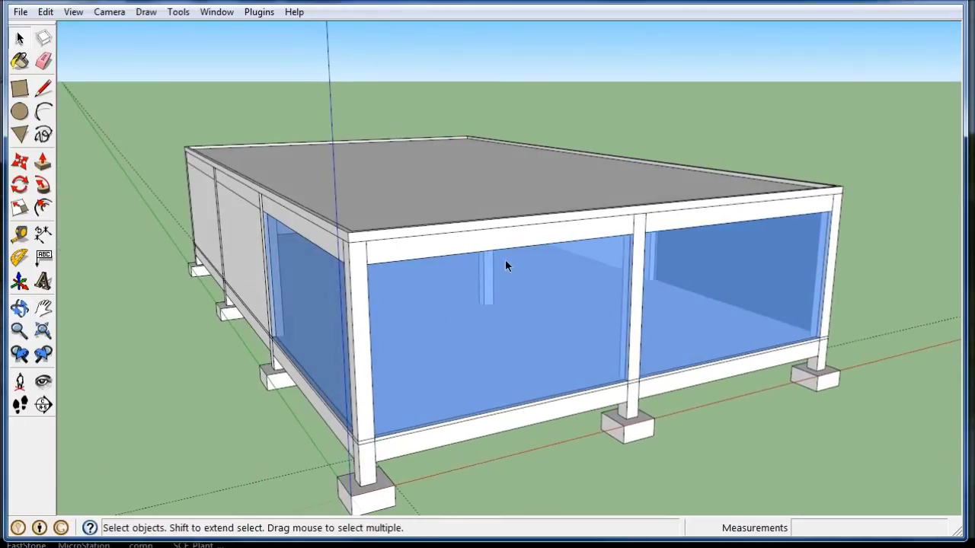
{"action": "scroll", "coordinate": [505, 262], "scroll_direction": "down", "scroll_amount": 2}
{"action": "scroll", "coordinate": [392, 408], "scroll_direction": "up", "scroll_amount": 2}
{"action": "middle_click_drag", "start_coordinate": [399, 407], "coordinate": [436, 405]}
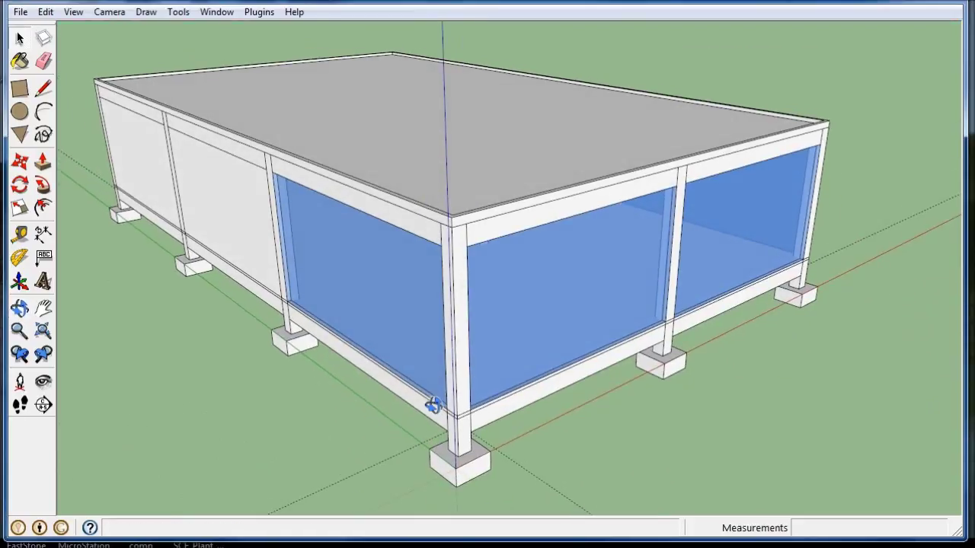
{"action": "scroll", "coordinate": [464, 329], "scroll_direction": "down", "scroll_amount": 1}
{"action": "scroll", "coordinate": [567, 347], "scroll_direction": "down", "scroll_amount": 2}
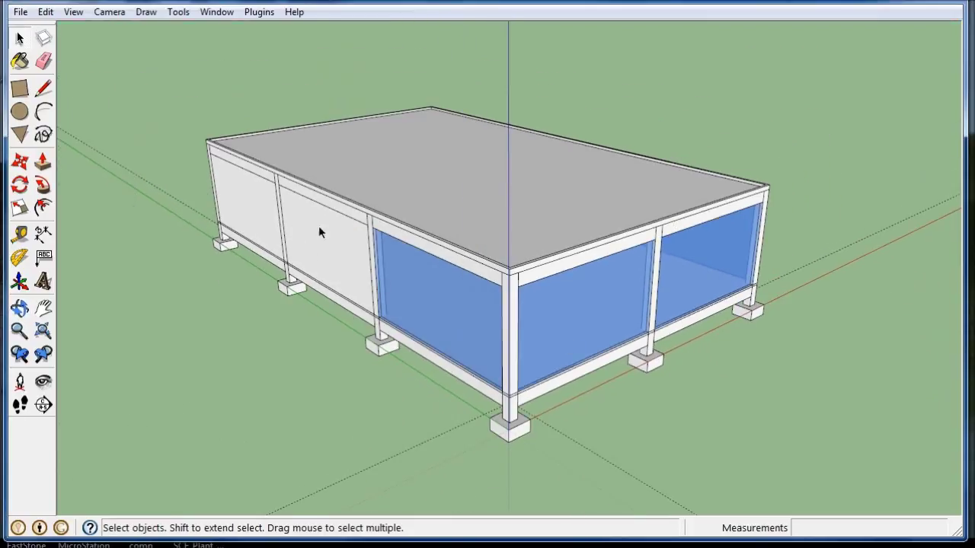
Step: Paint a white wall panel with Asphalt and Concrete > Concrete_Scored_Jointless
{"action": "key", "text": "b"}
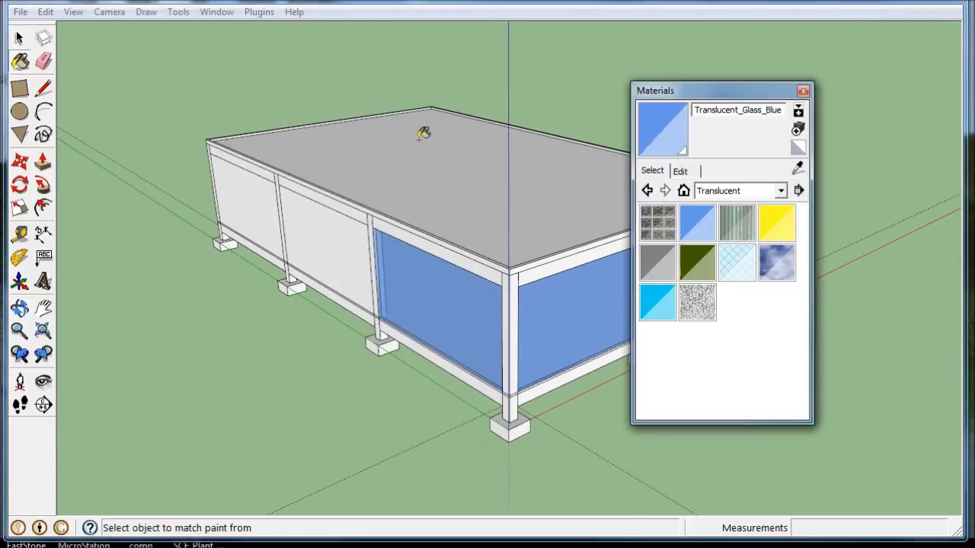
{"action": "left_click", "coordinate": [778, 191]}
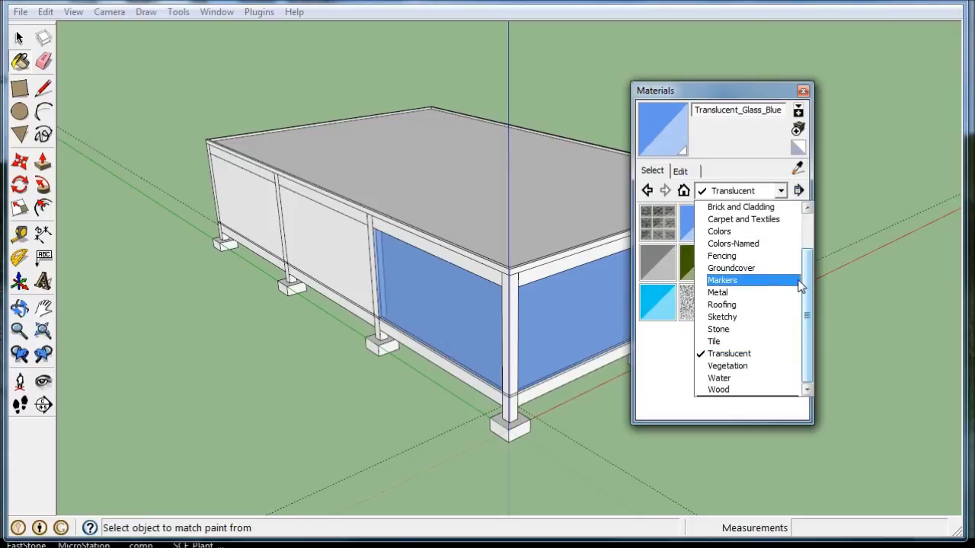
{"action": "scroll", "coordinate": [806, 243], "scroll_direction": "up", "scroll_amount": 2}
{"action": "left_click", "coordinate": [761, 229]}
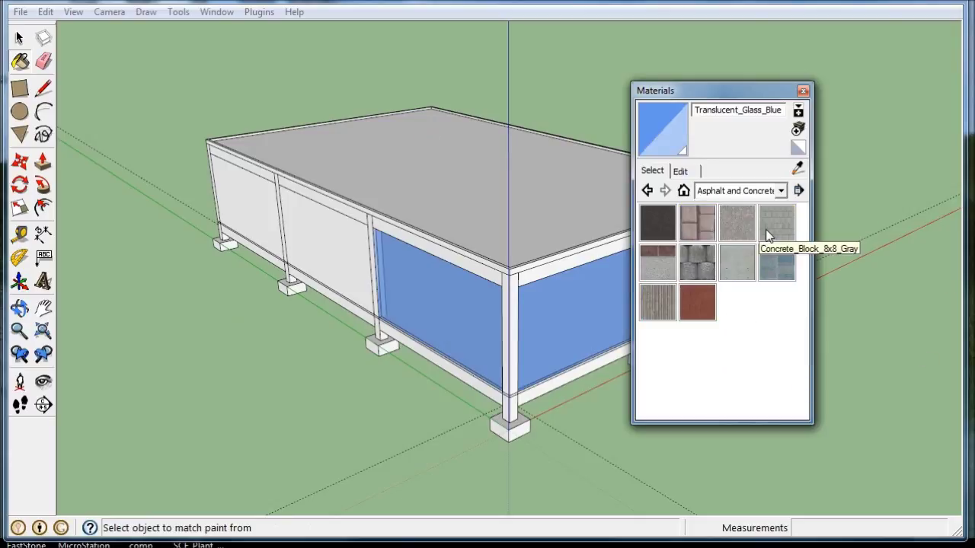
{"action": "left_click", "coordinate": [662, 310]}
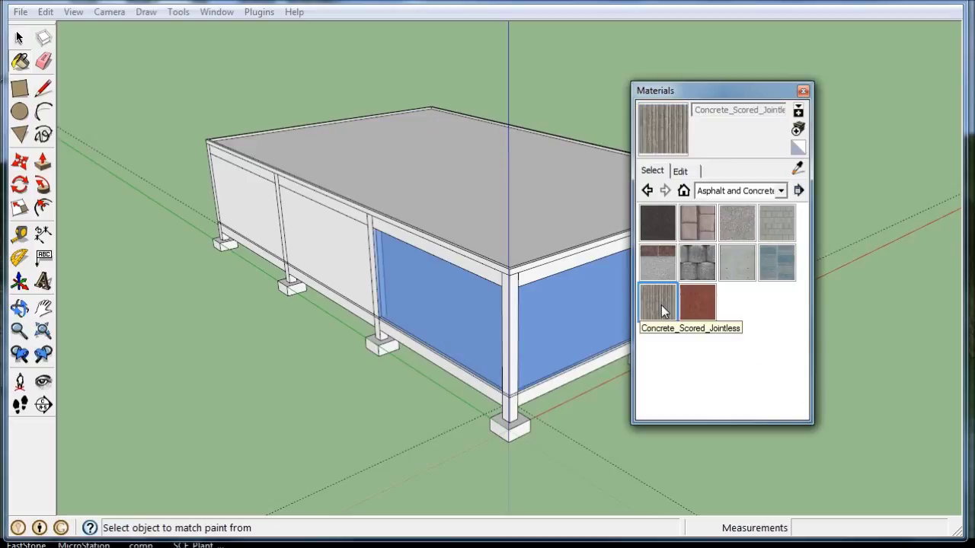
{"action": "left_click", "coordinate": [340, 245]}
Step: Set the Concrete_Scored_Jointless texture width to 48 inches
{"action": "mouse_move", "coordinate": [233, 338]}
{"action": "middle_mouse_down"}
{"action": "mouse_move", "coordinate": [399, 289]}
{"action": "mouse_move", "coordinate": [424, 296]}
{"action": "mouse_move", "coordinate": [683, 212]}
{"action": "middle_mouse_up"}
{"action": "scroll", "coordinate": [383, 255], "scroll_direction": "up", "scroll_amount": 3}
{"action": "scroll", "coordinate": [366, 256], "scroll_direction": "up", "scroll_amount": 2}
{"action": "scroll", "coordinate": [366, 256], "scroll_direction": "up", "scroll_amount": 2}
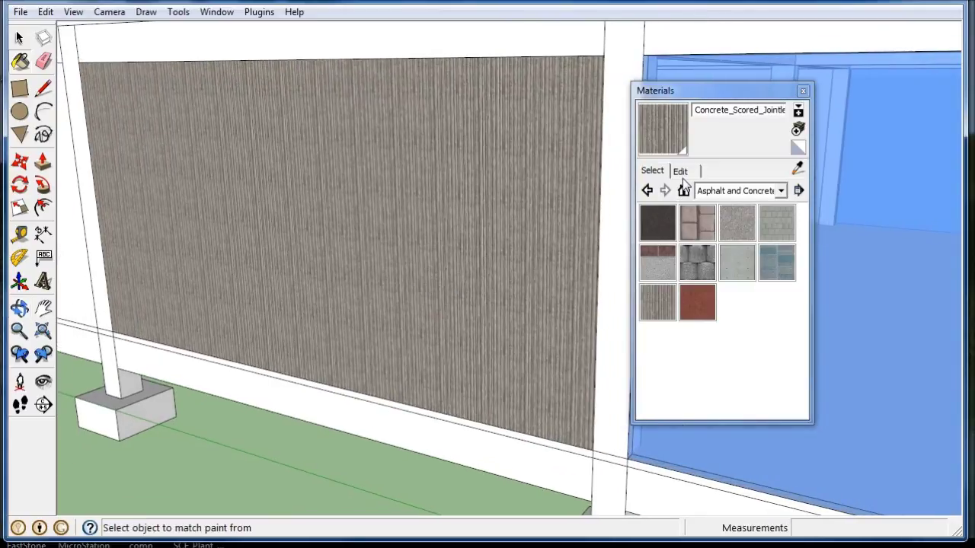
{"action": "left_click", "coordinate": [680, 172]}
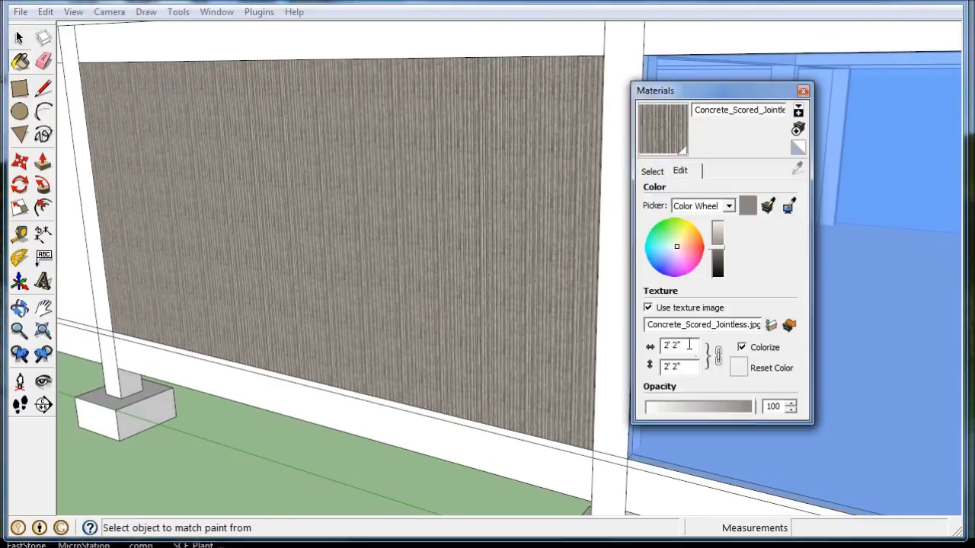
{"action": "type", "text": "48"}
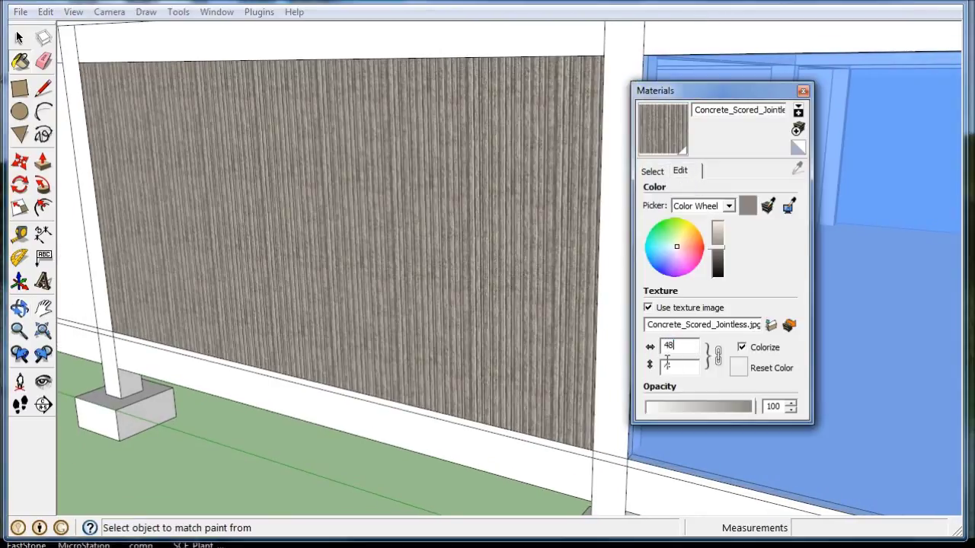
{"action": "left_click", "coordinate": [664, 171]}
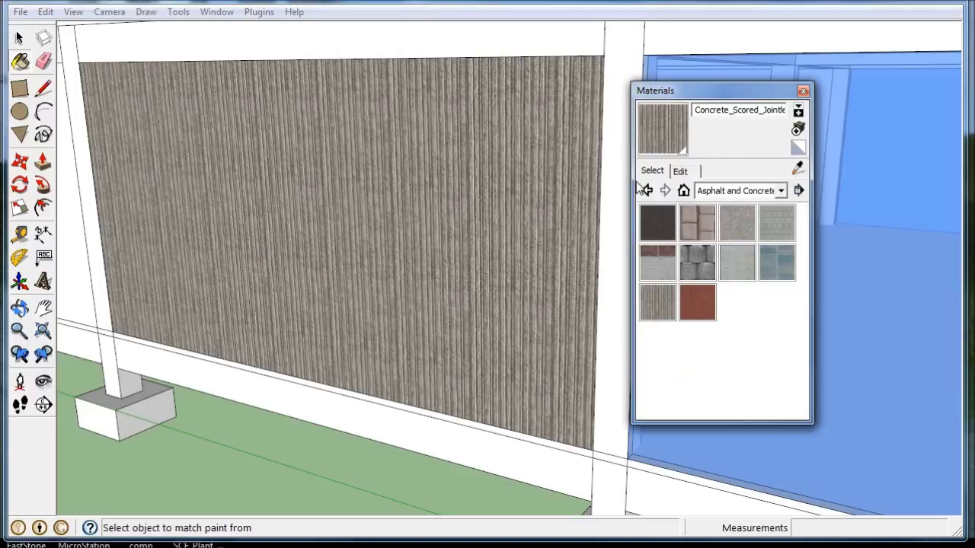
Step: Paint the remaining white wall panels with the scored concrete texture
{"action": "left_click", "coordinate": [43, 331]}
{"action": "left_click", "coordinate": [234, 173]}
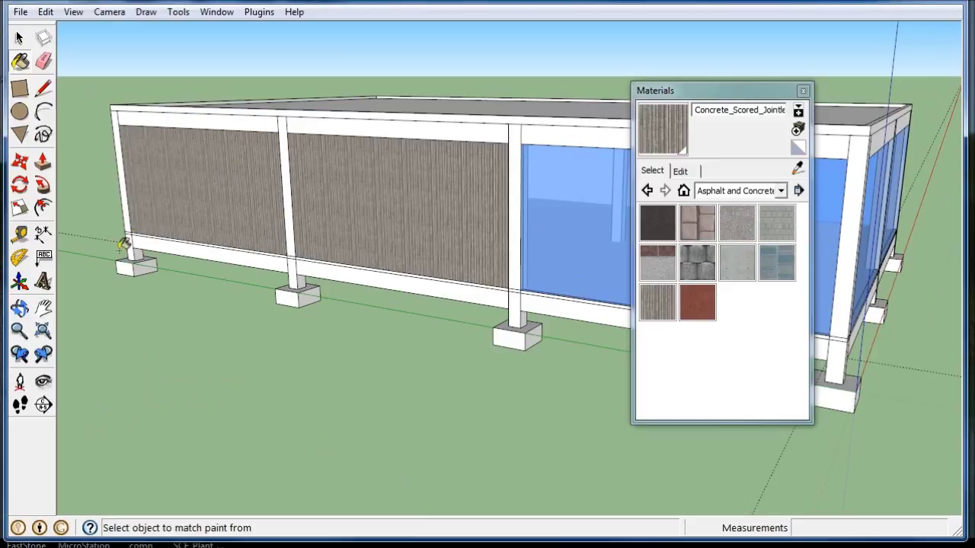
{"action": "middle_click_drag", "start_coordinate": [234, 173], "coordinate": [279, 211]}
{"action": "left_click", "coordinate": [196, 219]}
{"action": "mouse_move", "coordinate": [195, 219]}
{"action": "middle_mouse_down"}
{"action": "mouse_move", "coordinate": [500, 246]}
{"action": "mouse_move", "coordinate": [228, 209]}
{"action": "mouse_move", "coordinate": [555, 261]}
{"action": "mouse_move", "coordinate": [412, 240]}
{"action": "middle_mouse_up"}
{"action": "left_click", "coordinate": [228, 209]}
{"action": "left_click", "coordinate": [412, 240]}
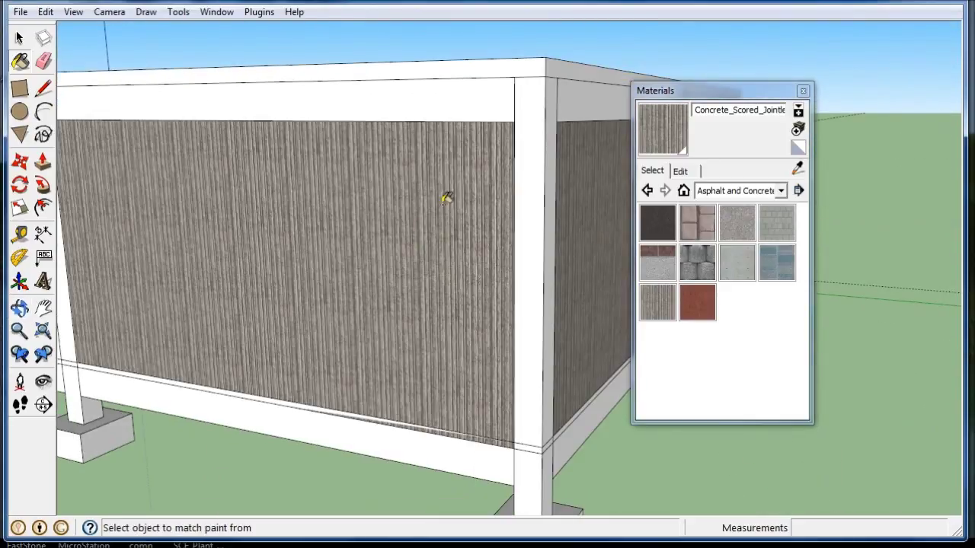
{"action": "mouse_move", "coordinate": [444, 198]}
{"action": "middle_mouse_down"}
{"action": "mouse_move", "coordinate": [474, 211]}
{"action": "mouse_move", "coordinate": [252, 224]}
{"action": "middle_mouse_up"}
{"action": "left_click", "coordinate": [149, 249]}
Step: Orbit to view the building's long side and close the Materials window
{"action": "mouse_move", "coordinate": [152, 247]}
{"action": "middle_mouse_down"}
{"action": "mouse_move", "coordinate": [546, 269]}
{"action": "mouse_move", "coordinate": [533, 331]}
{"action": "middle_mouse_up"}
{"action": "scroll", "coordinate": [419, 181], "scroll_direction": "down", "scroll_amount": 3}
{"action": "mouse_move", "coordinate": [419, 181]}
{"action": "middle_mouse_down"}
{"action": "mouse_move", "coordinate": [211, 218]}
{"action": "mouse_move", "coordinate": [446, 249]}
{"action": "middle_mouse_up"}
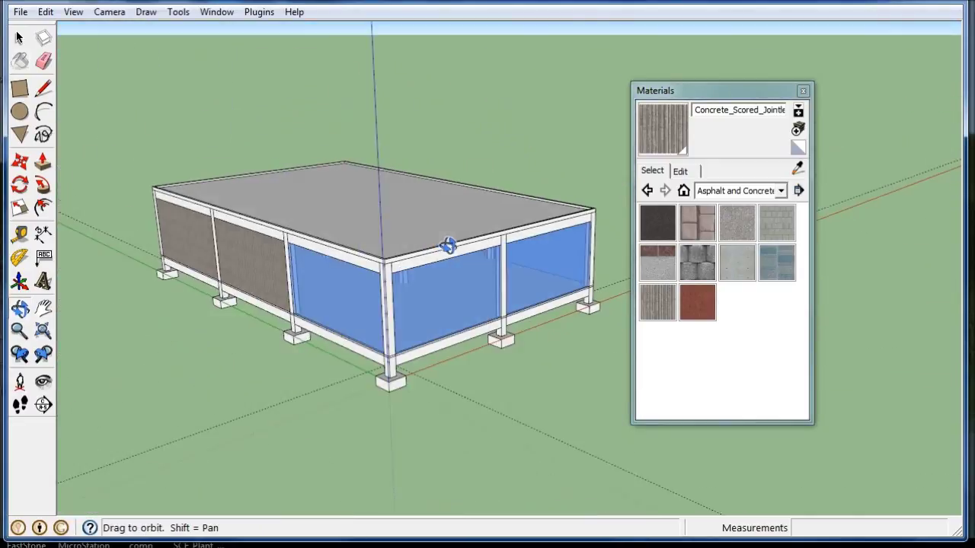
{"action": "left_click", "coordinate": [803, 91]}
{"action": "middle_click_drag", "start_coordinate": [474, 400], "coordinate": [431, 409]}
{"action": "scroll", "coordinate": [332, 357], "scroll_direction": "up", "scroll_amount": 3}
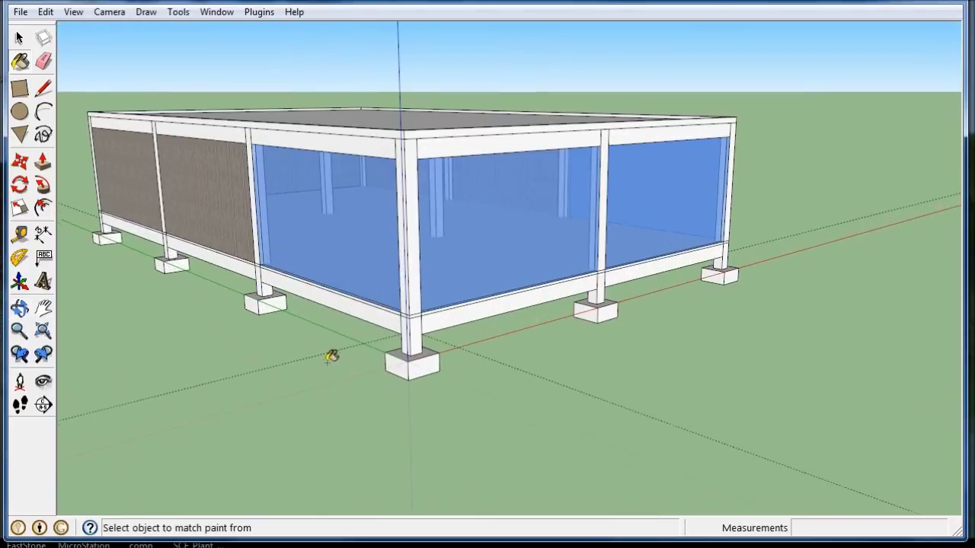
{"action": "scroll", "coordinate": [331, 356], "scroll_direction": "up", "scroll_amount": 2}
{"action": "scroll", "coordinate": [343, 352], "scroll_direction": "up", "scroll_amount": 2}
{"action": "scroll", "coordinate": [374, 349], "scroll_direction": "up", "scroll_amount": 2}
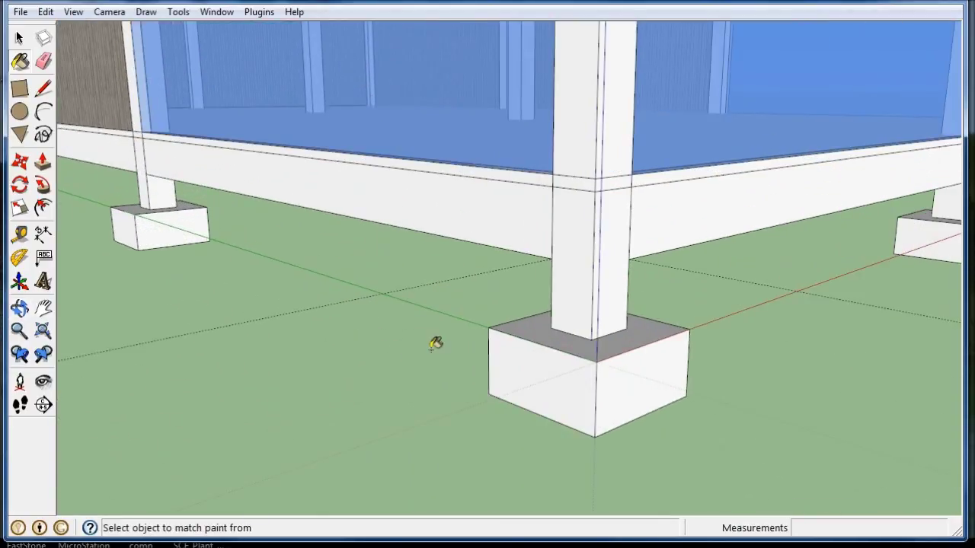
{"action": "left_click", "coordinate": [21, 38]}
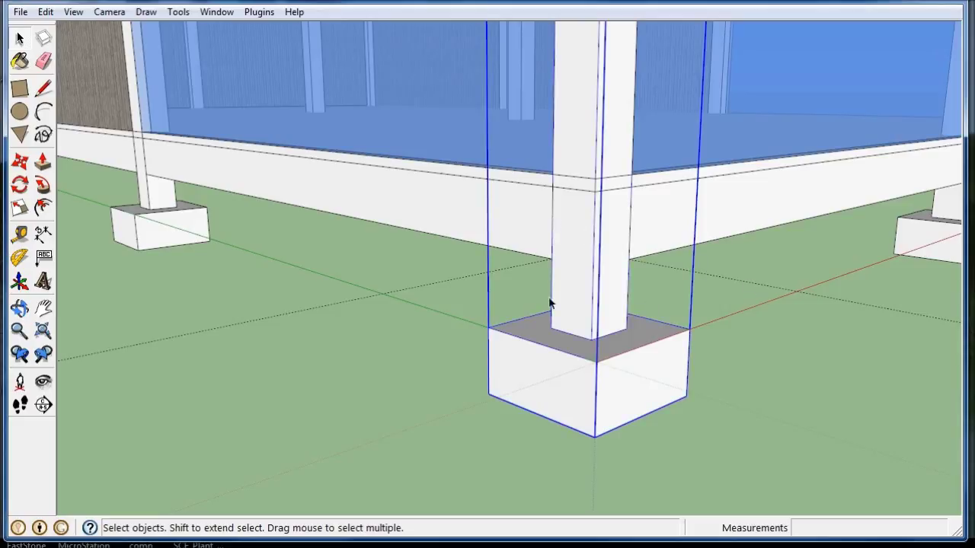
{"action": "scroll", "coordinate": [335, 294], "scroll_direction": "down", "scroll_amount": 3}
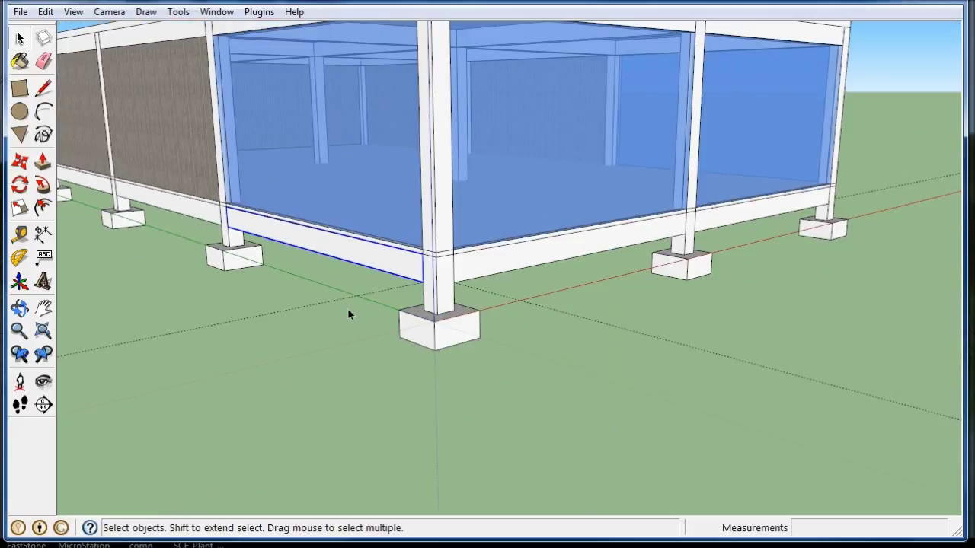
{"action": "middle_click_drag", "start_coordinate": [490, 309], "coordinate": [75, 311]}
{"action": "scroll", "coordinate": [69, 290], "scroll_direction": "up", "scroll_amount": 2}
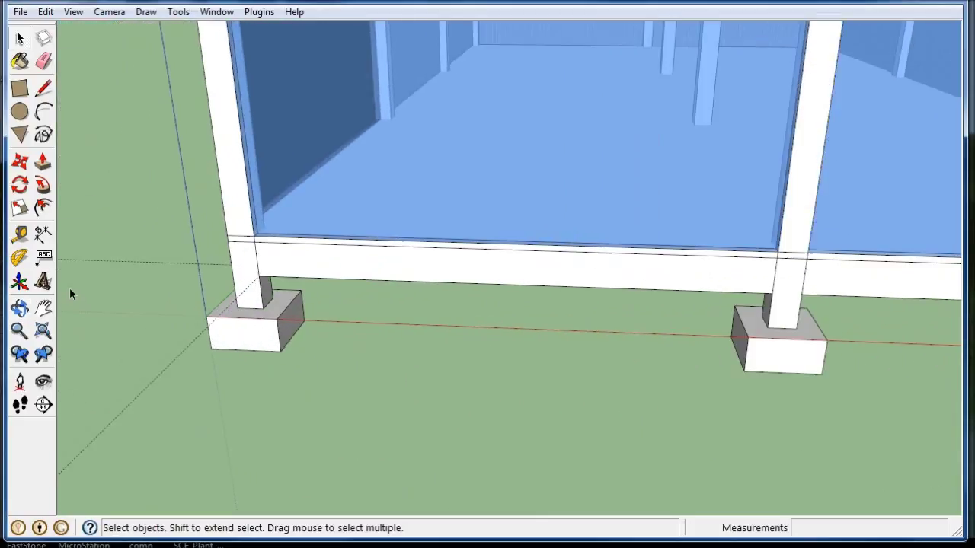
{"action": "scroll", "coordinate": [163, 303], "scroll_direction": "up", "scroll_amount": 2}
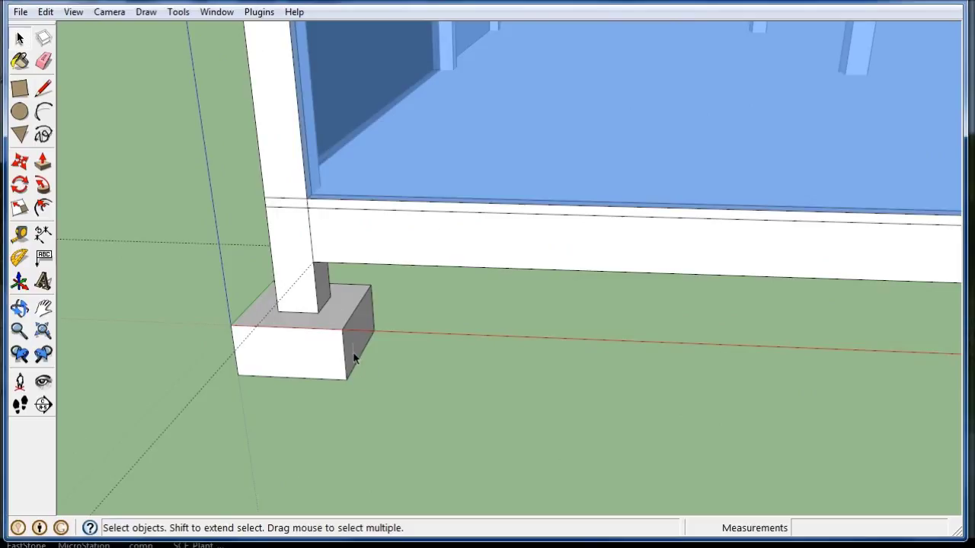
Step: Draw a flat rectangular ground face beneath the building
{"action": "left_click", "coordinate": [16, 93]}
{"action": "left_click", "coordinate": [315, 261]}
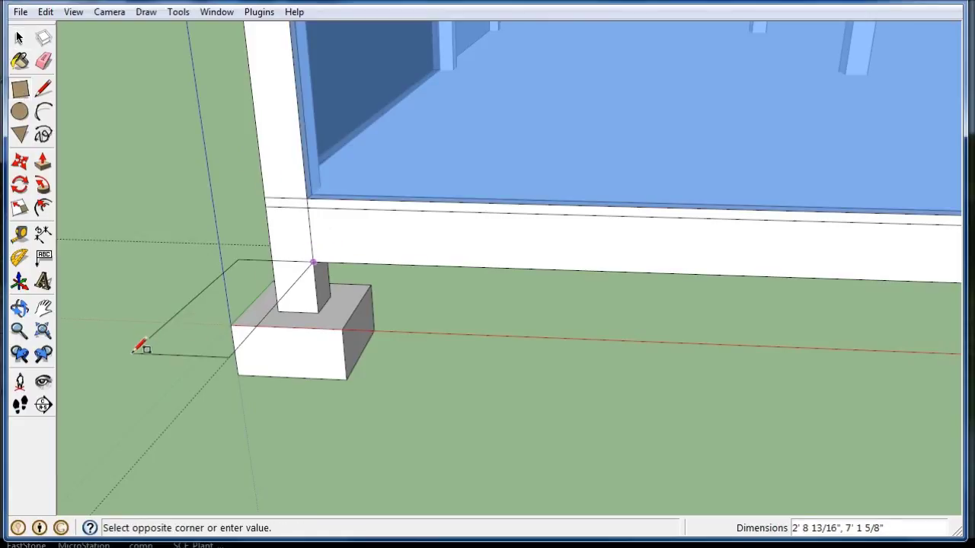
{"action": "scroll", "coordinate": [138, 343], "scroll_direction": "down", "scroll_amount": 3}
{"action": "scroll", "coordinate": [128, 340], "scroll_direction": "down", "scroll_amount": 2}
{"action": "scroll", "coordinate": [123, 346], "scroll_direction": "down", "scroll_amount": 2}
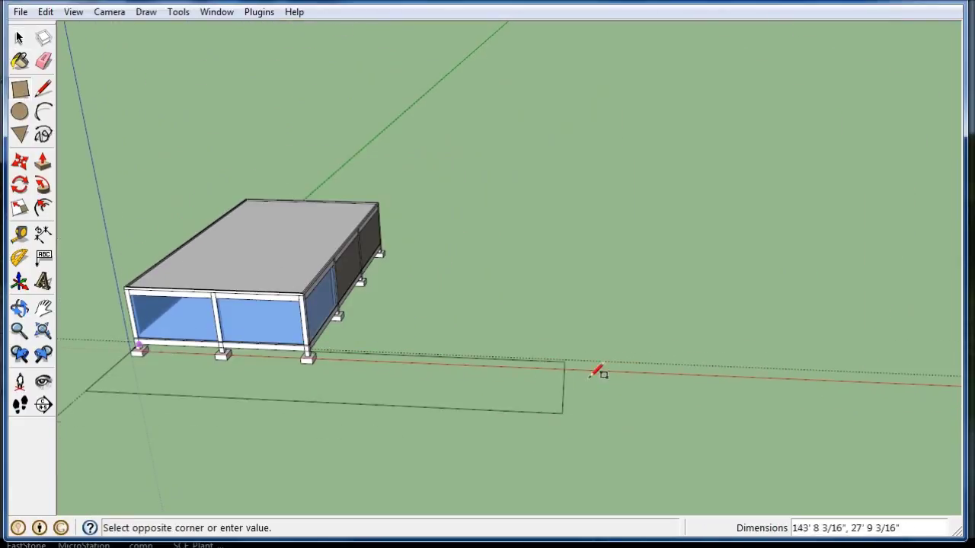
{"action": "left_click", "coordinate": [834, 117]}
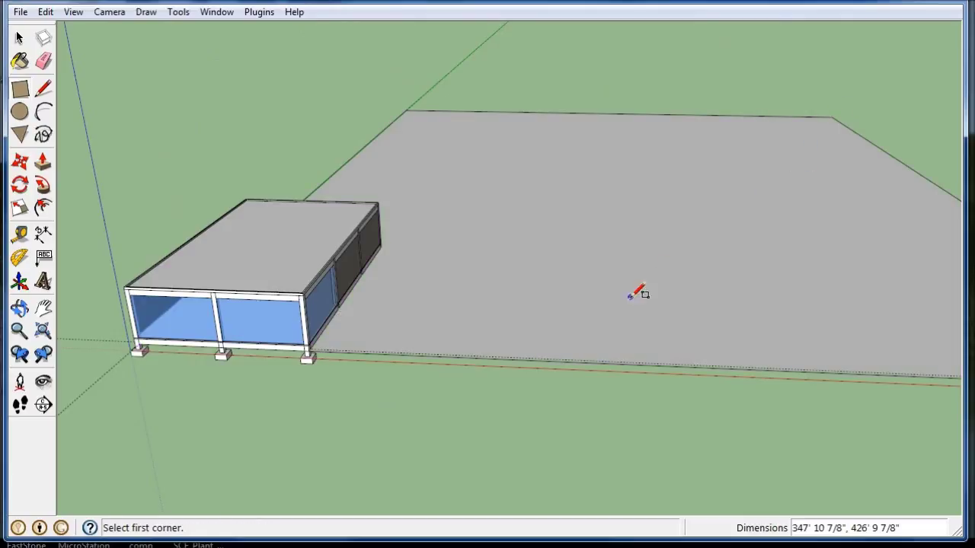
{"action": "scroll", "coordinate": [637, 290], "scroll_direction": "down", "scroll_amount": 3}
{"action": "scroll", "coordinate": [511, 283], "scroll_direction": "down", "scroll_amount": 1}
{"action": "left_click", "coordinate": [20, 41]}
{"action": "middle_click_drag", "start_coordinate": [250, 370], "coordinate": [387, 371]}
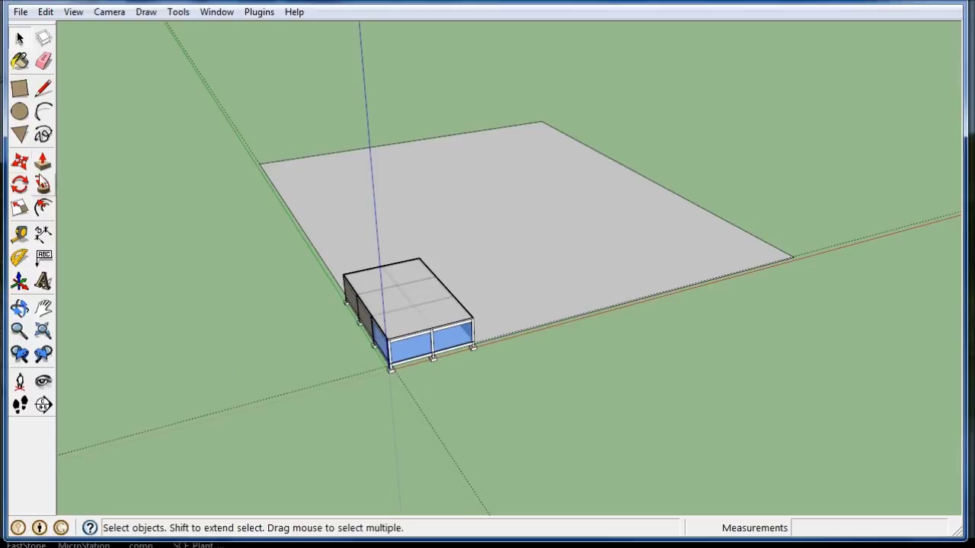
Step: Move the ground face's left and front edges outward to enlarge it
{"action": "left_click", "coordinate": [20, 162]}
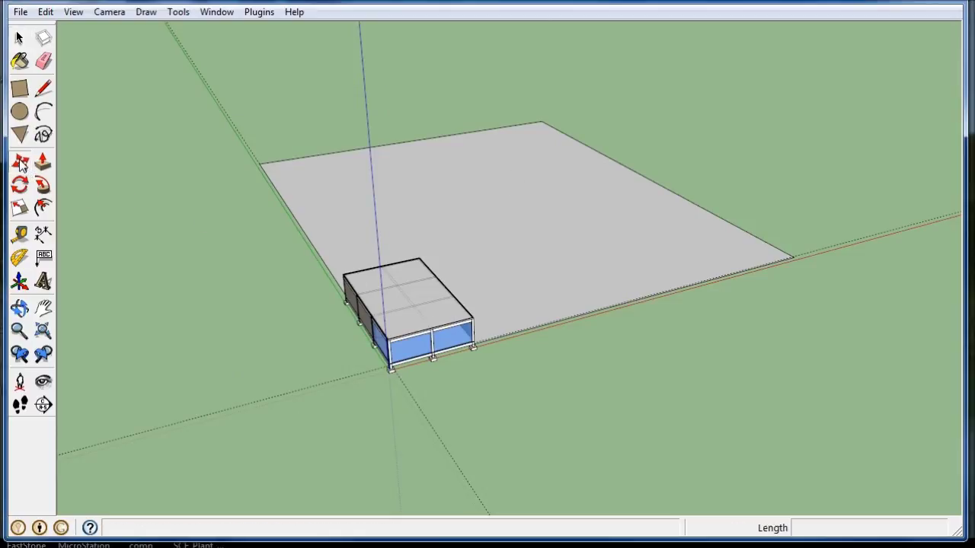
{"action": "left_click", "coordinate": [303, 243]}
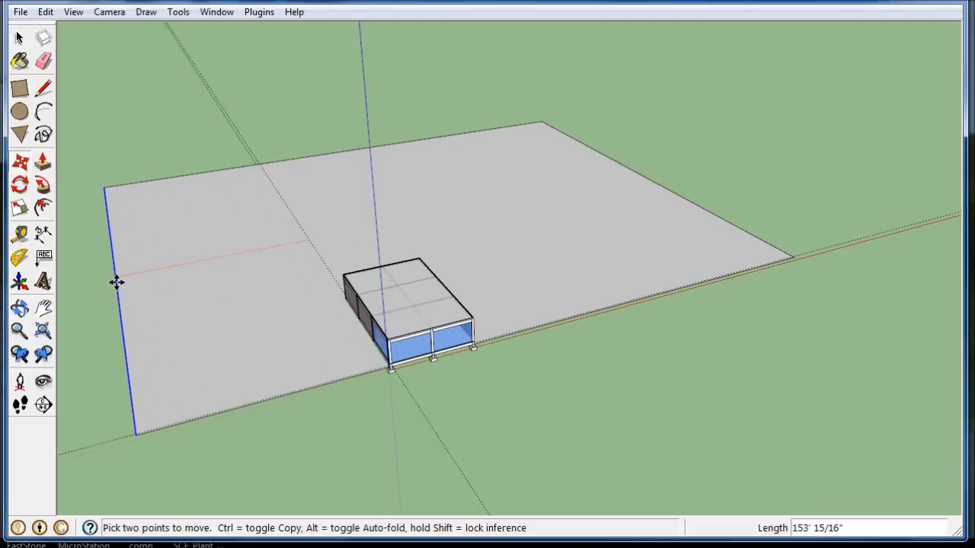
{"action": "left_click", "coordinate": [117, 278]}
{"action": "left_click", "coordinate": [335, 382]}
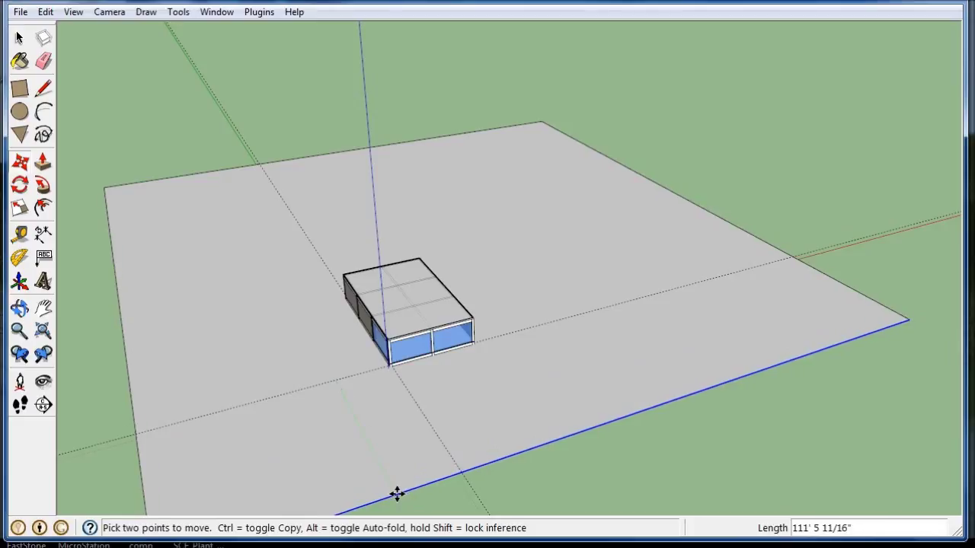
{"action": "left_click", "coordinate": [398, 494]}
{"action": "key", "text": "ctrl+t"}
{"action": "left_click", "coordinate": [19, 36]}
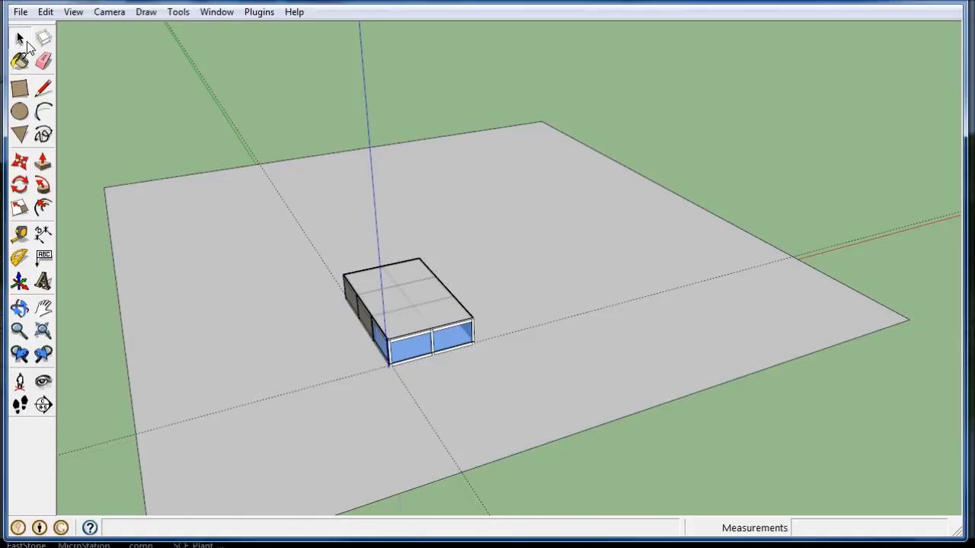
Step: Orbit and zoom the view down to eye level
{"action": "key", "text": "o"}
{"action": "mouse_move", "coordinate": [584, 399]}
{"action": "left_mouse_down"}
{"action": "mouse_move", "coordinate": [347, 370]}
{"action": "mouse_move", "coordinate": [352, 286]}
{"action": "left_mouse_up"}
{"action": "key", "text": "space"}
{"action": "scroll", "coordinate": [374, 351], "scroll_direction": "up", "scroll_amount": 3}
{"action": "scroll", "coordinate": [401, 331], "scroll_direction": "up", "scroll_amount": 5}
{"action": "scroll", "coordinate": [402, 350], "scroll_direction": "up", "scroll_amount": 2}
{"action": "key", "text": "o"}
{"action": "key", "text": "space"}
Step: Paint the ground face with Vegetation > Vegetation_Grass1
{"action": "left_click", "coordinate": [19, 61]}
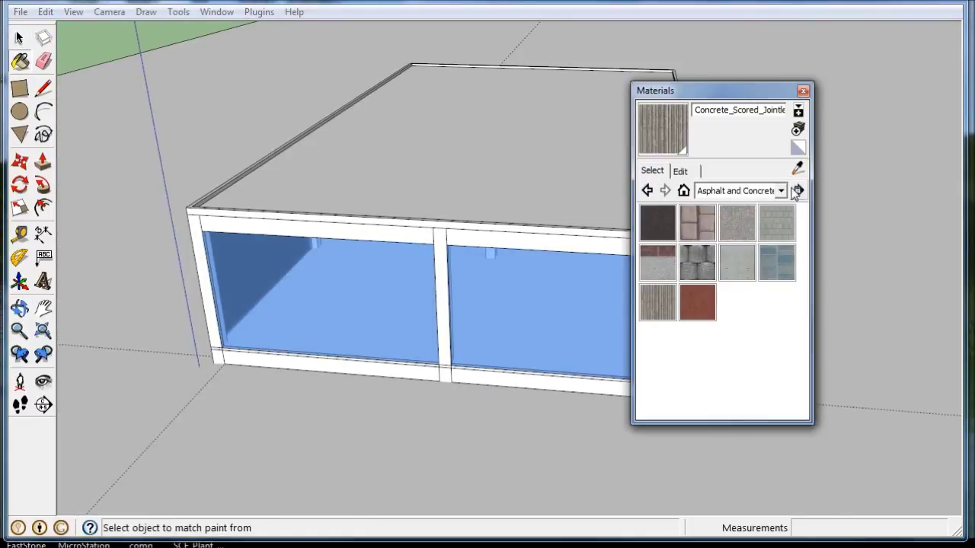
{"action": "left_click", "coordinate": [781, 191]}
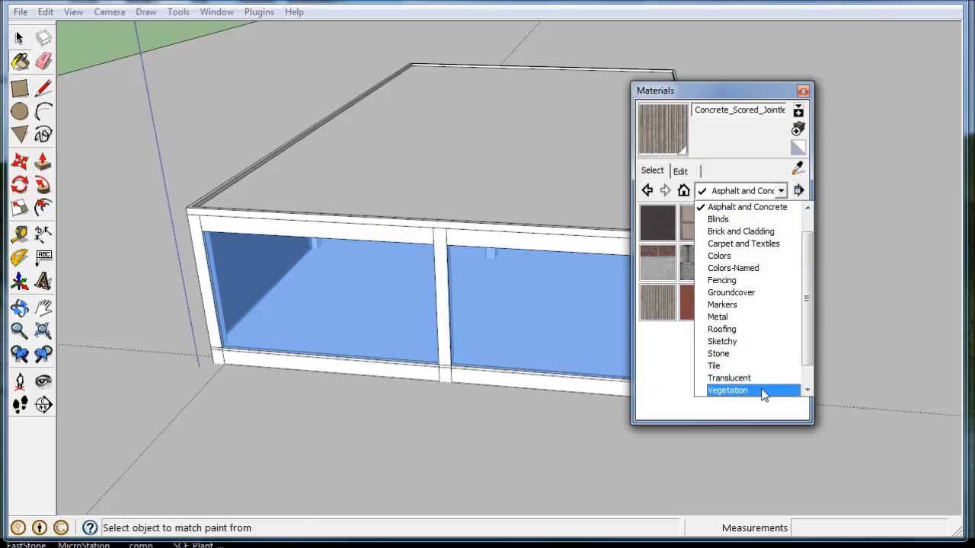
{"action": "left_click", "coordinate": [764, 393]}
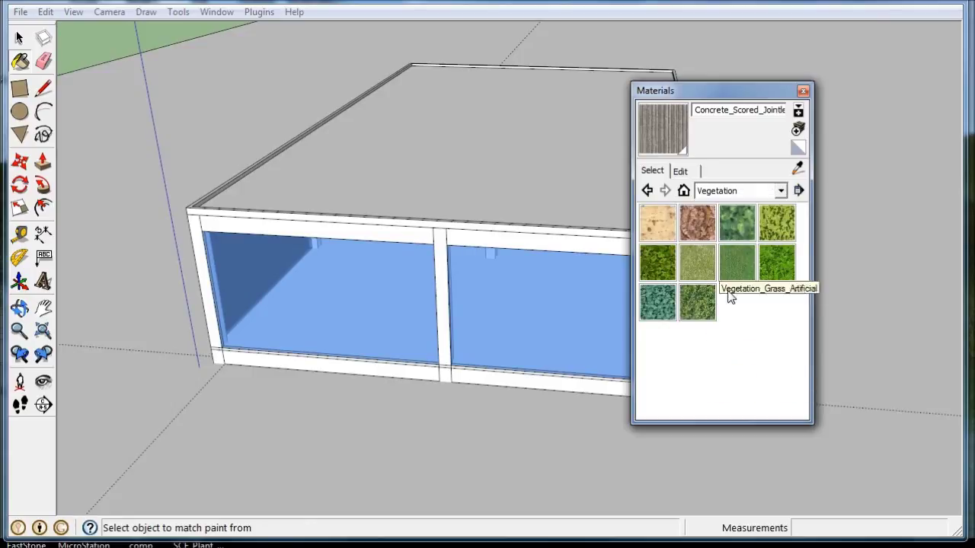
{"action": "left_click", "coordinate": [687, 270]}
{"action": "left_click", "coordinate": [319, 423]}
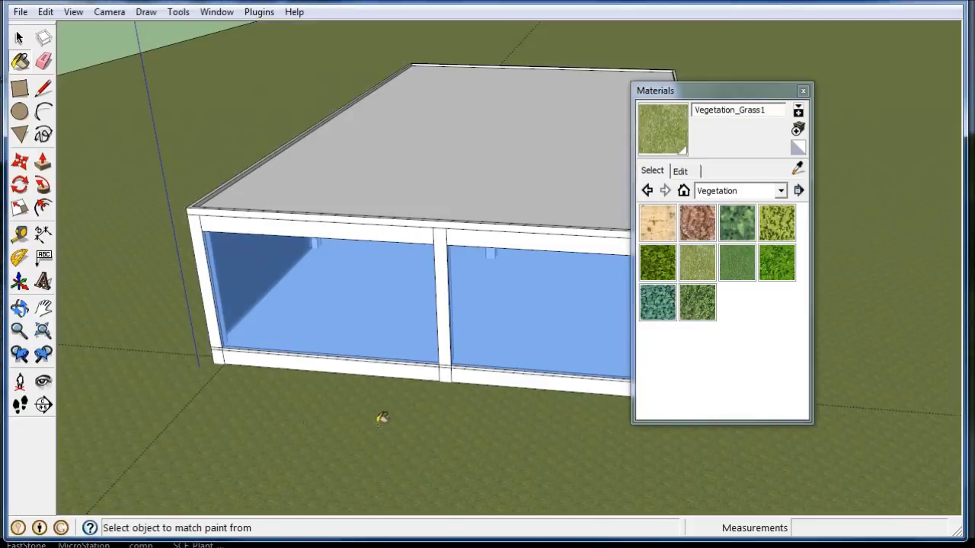
{"action": "scroll", "coordinate": [450, 390], "scroll_direction": "down", "scroll_amount": 3}
{"action": "scroll", "coordinate": [450, 389], "scroll_direction": "down", "scroll_amount": 3}
Step: Scale the grass texture to 4' by 4'
{"action": "left_click", "coordinate": [682, 171]}
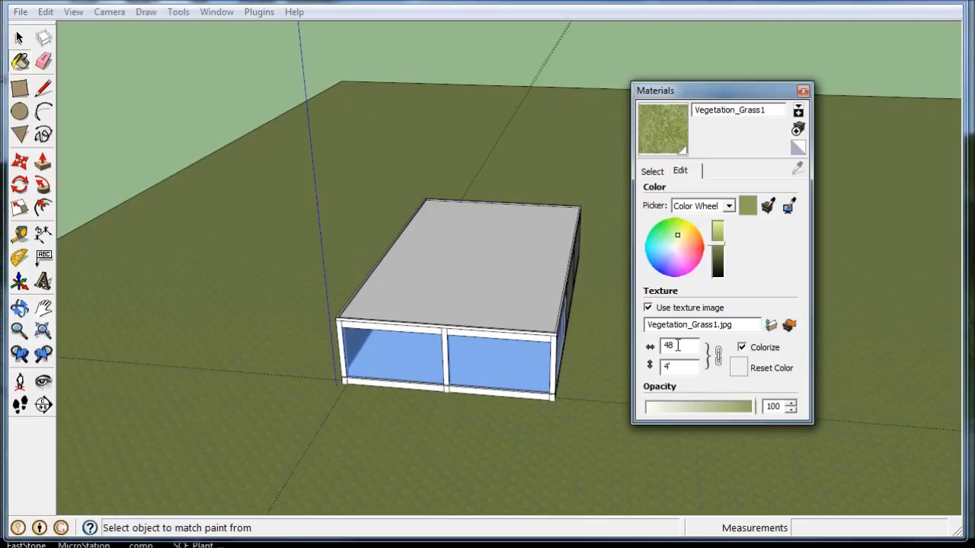
{"action": "left_click", "coordinate": [20, 38]}
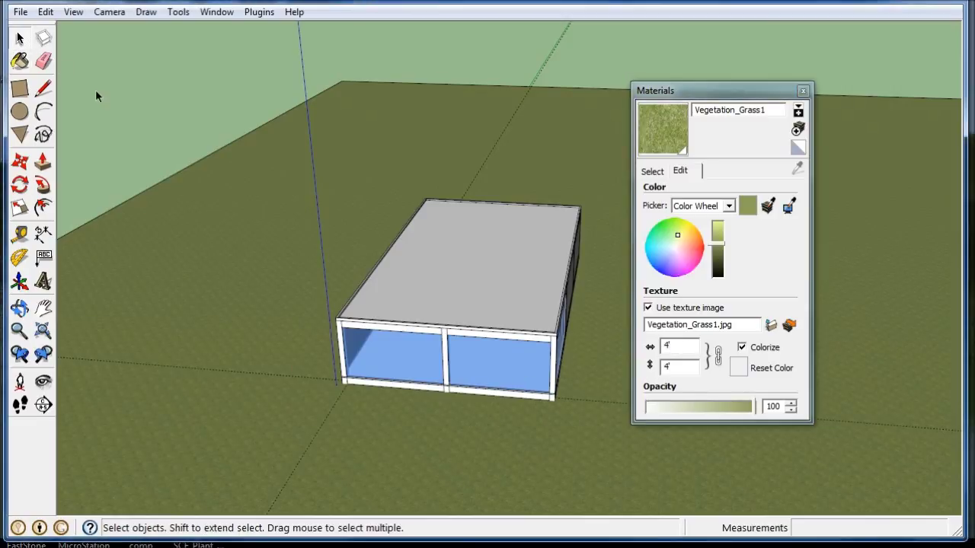
{"action": "middle_click_drag", "start_coordinate": [200, 402], "coordinate": [448, 383]}
{"action": "mouse_move", "coordinate": [524, 318]}
{"action": "middle_mouse_down"}
{"action": "mouse_move", "coordinate": [599, 352]}
{"action": "mouse_move", "coordinate": [437, 332]}
{"action": "mouse_move", "coordinate": [450, 333]}
{"action": "middle_mouse_up"}
{"action": "scroll", "coordinate": [600, 351], "scroll_direction": "up", "scroll_amount": 3}
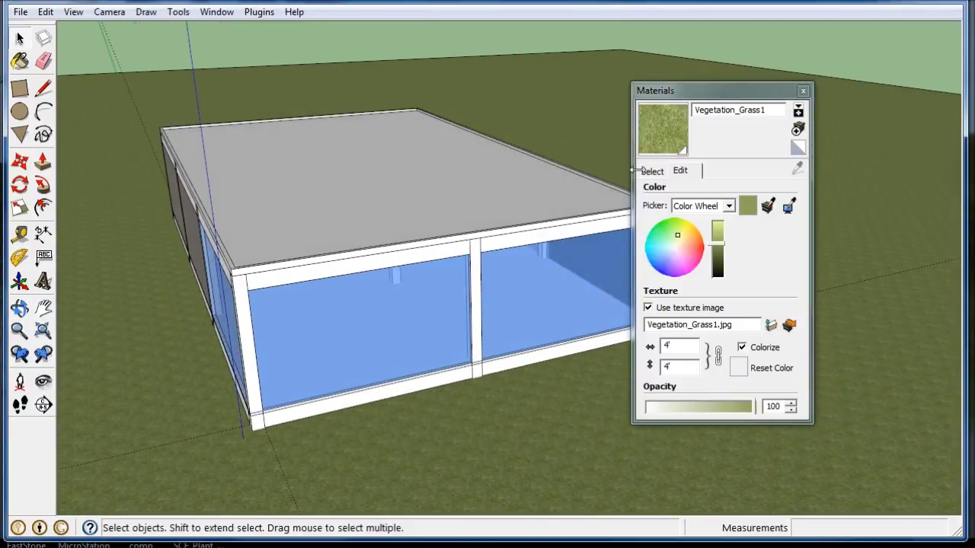
Step: Select the roof inside the building group and browse to the Groundcover materials
{"action": "double_click", "coordinate": [348, 160]}
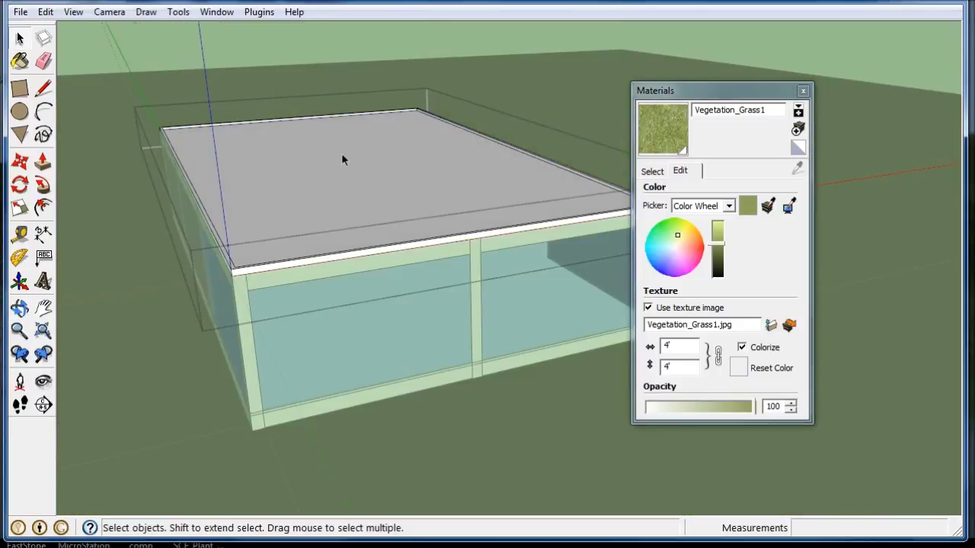
{"action": "left_click", "coordinate": [342, 158]}
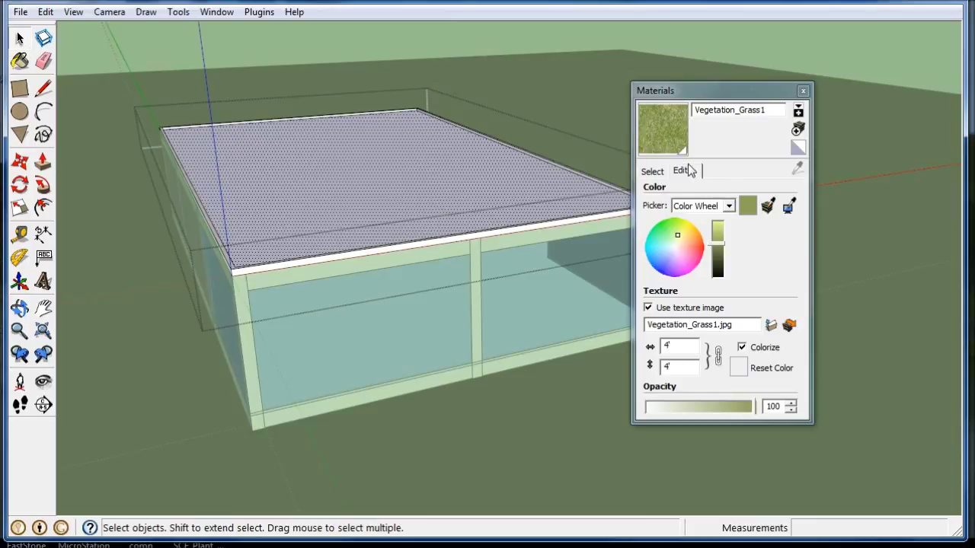
{"action": "left_click", "coordinate": [654, 173]}
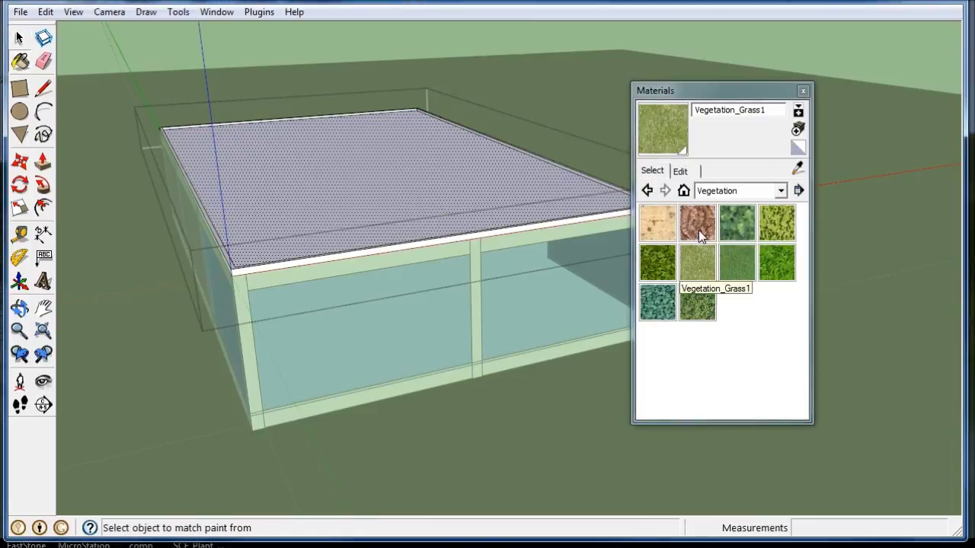
{"action": "left_click", "coordinate": [780, 191]}
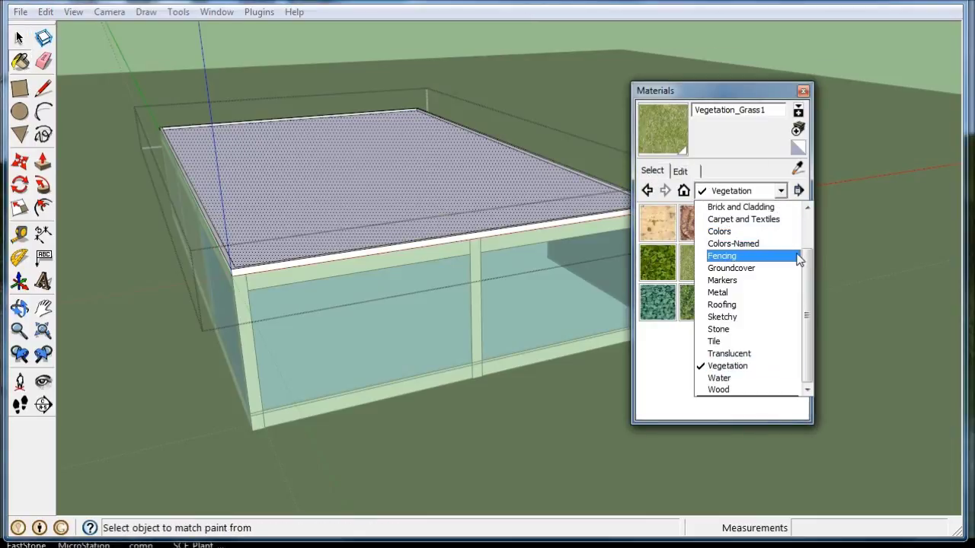
{"action": "left_click", "coordinate": [789, 330]}
{"action": "left_click", "coordinate": [783, 191]}
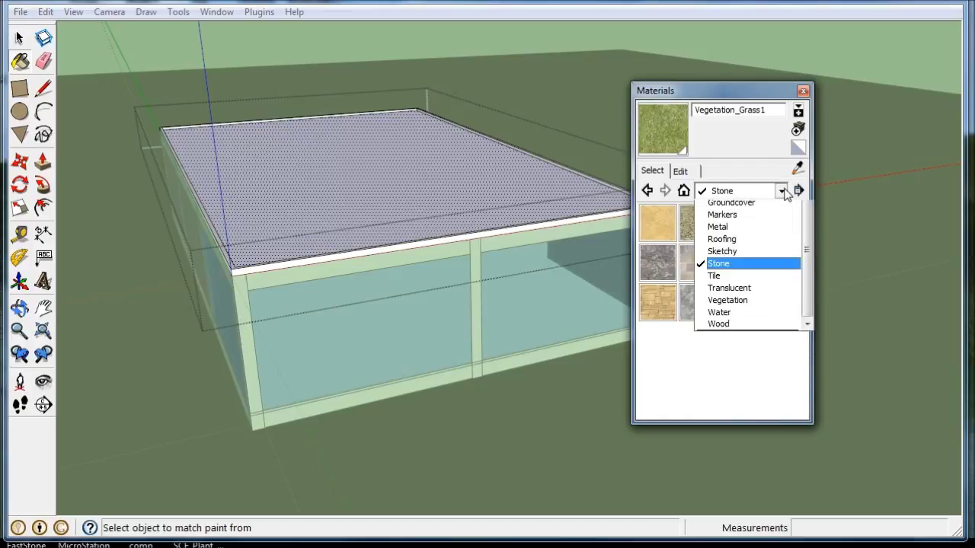
{"action": "left_click_drag", "start_coordinate": [806, 343], "coordinate": [808, 278]}
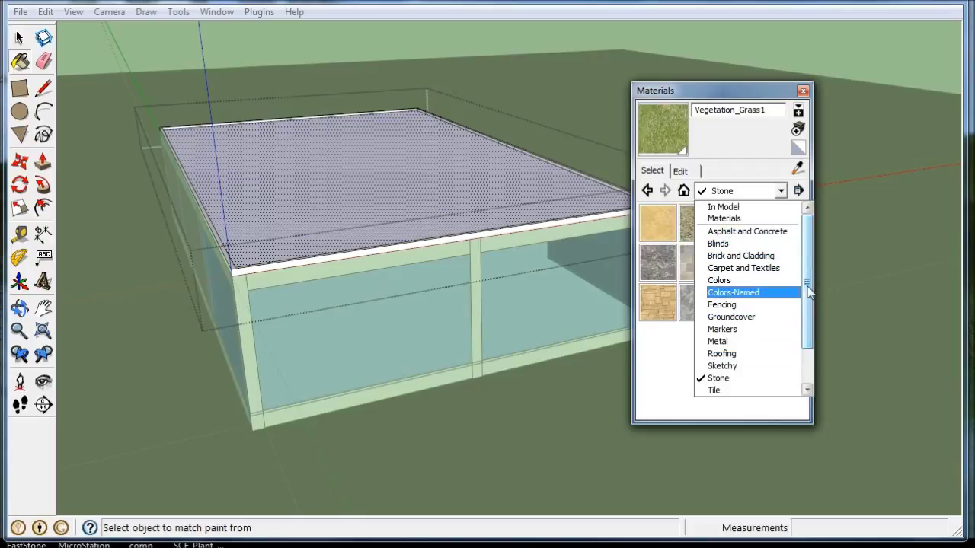
{"action": "left_click", "coordinate": [784, 232]}
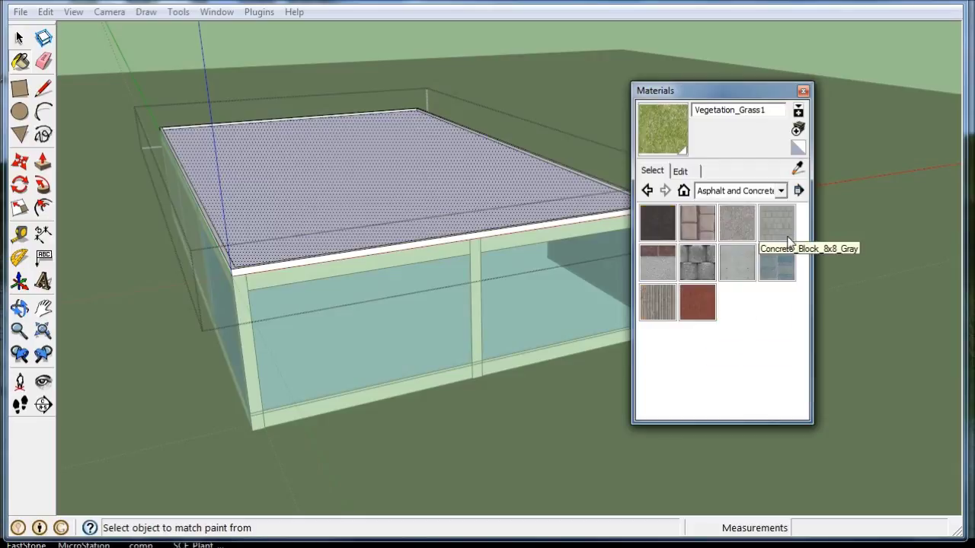
{"action": "left_click", "coordinate": [781, 191]}
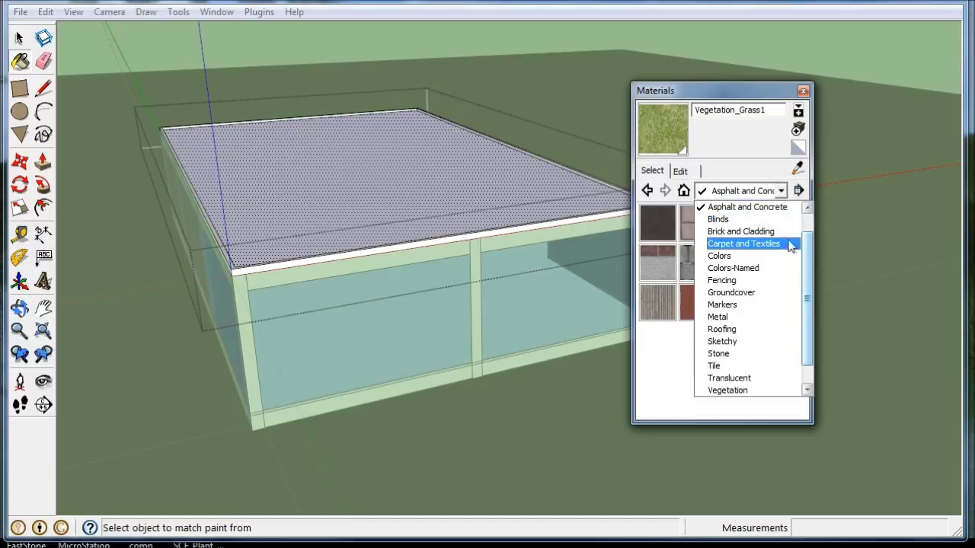
{"action": "left_click", "coordinate": [786, 292]}
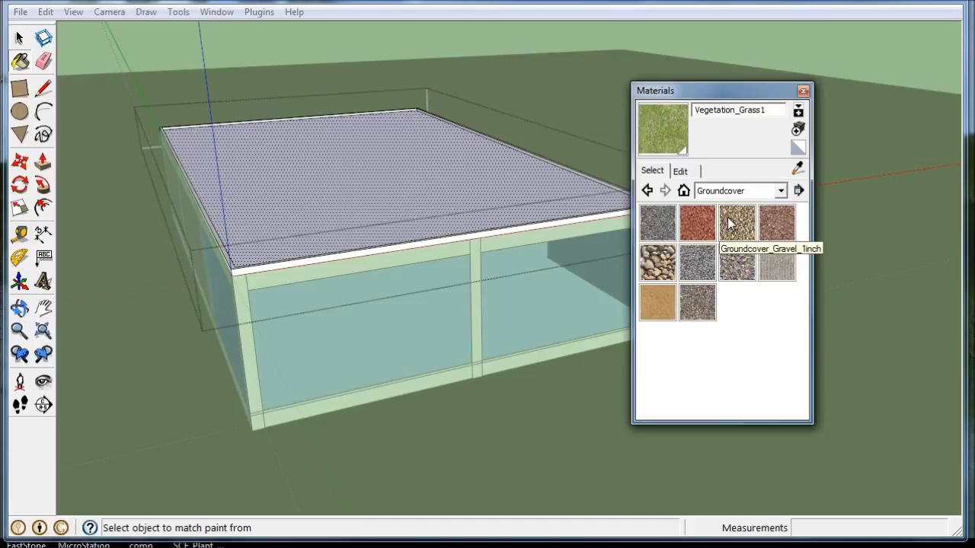
Step: Paint the roof with Groundcover_RiverRock and set its texture size to 48 inches
{"action": "left_click", "coordinate": [656, 265]}
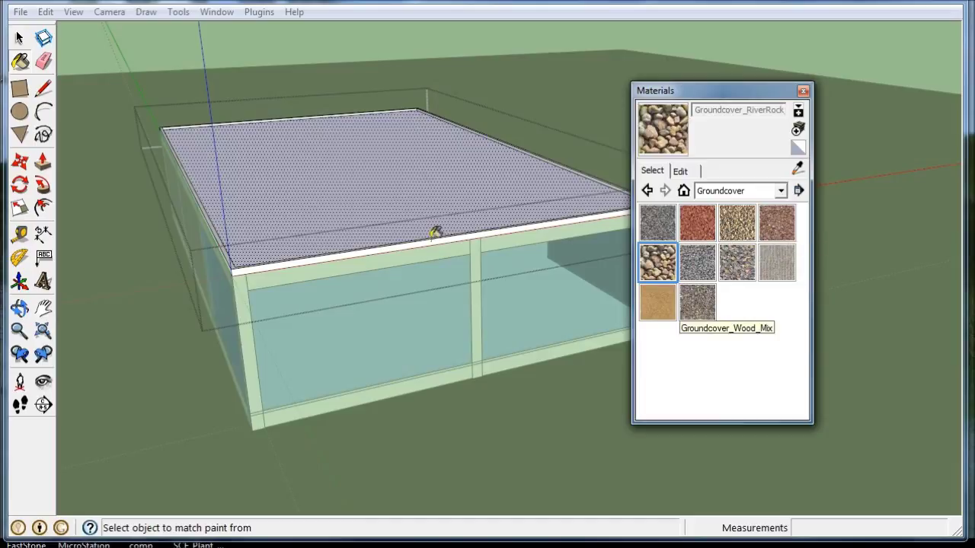
{"action": "left_click", "coordinate": [432, 205]}
{"action": "left_click", "coordinate": [20, 38]}
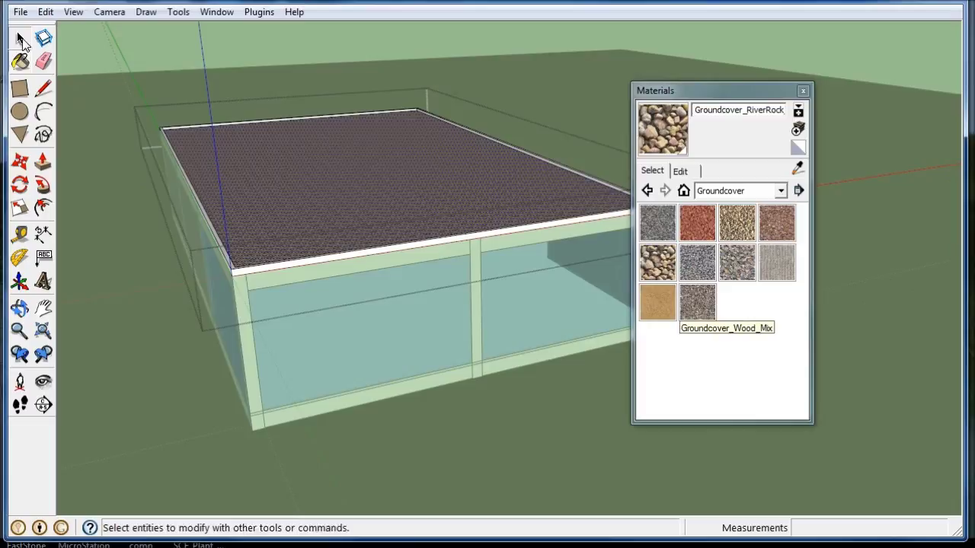
{"action": "left_click", "coordinate": [680, 171]}
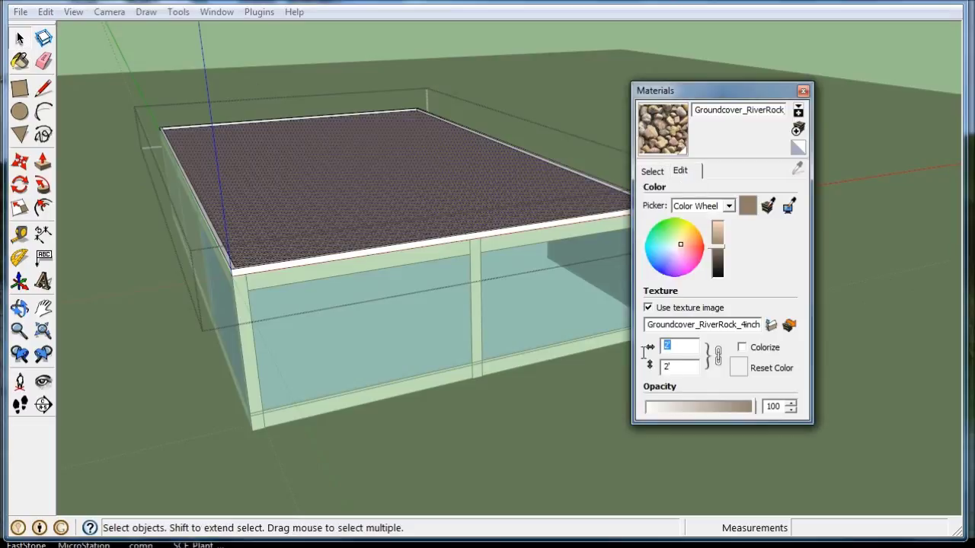
{"action": "type", "text": "48"}
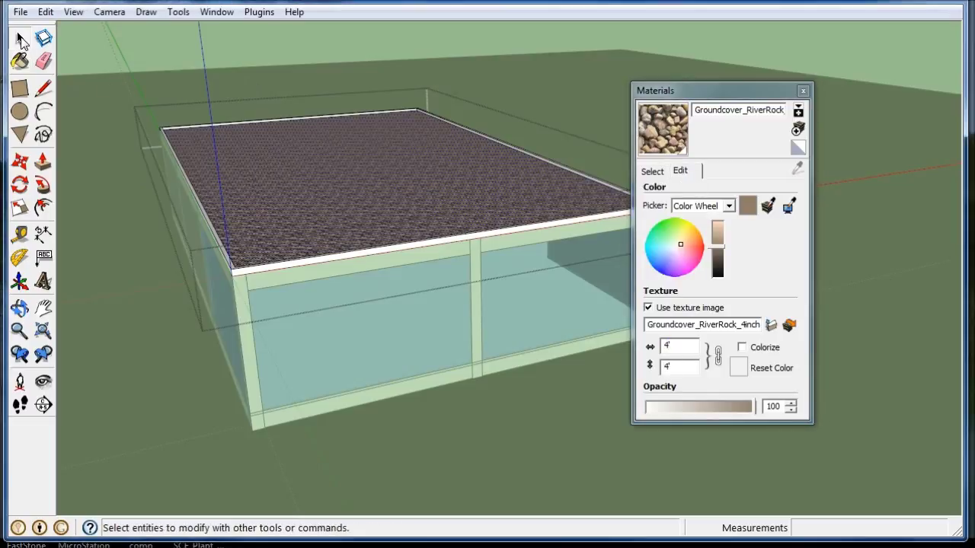